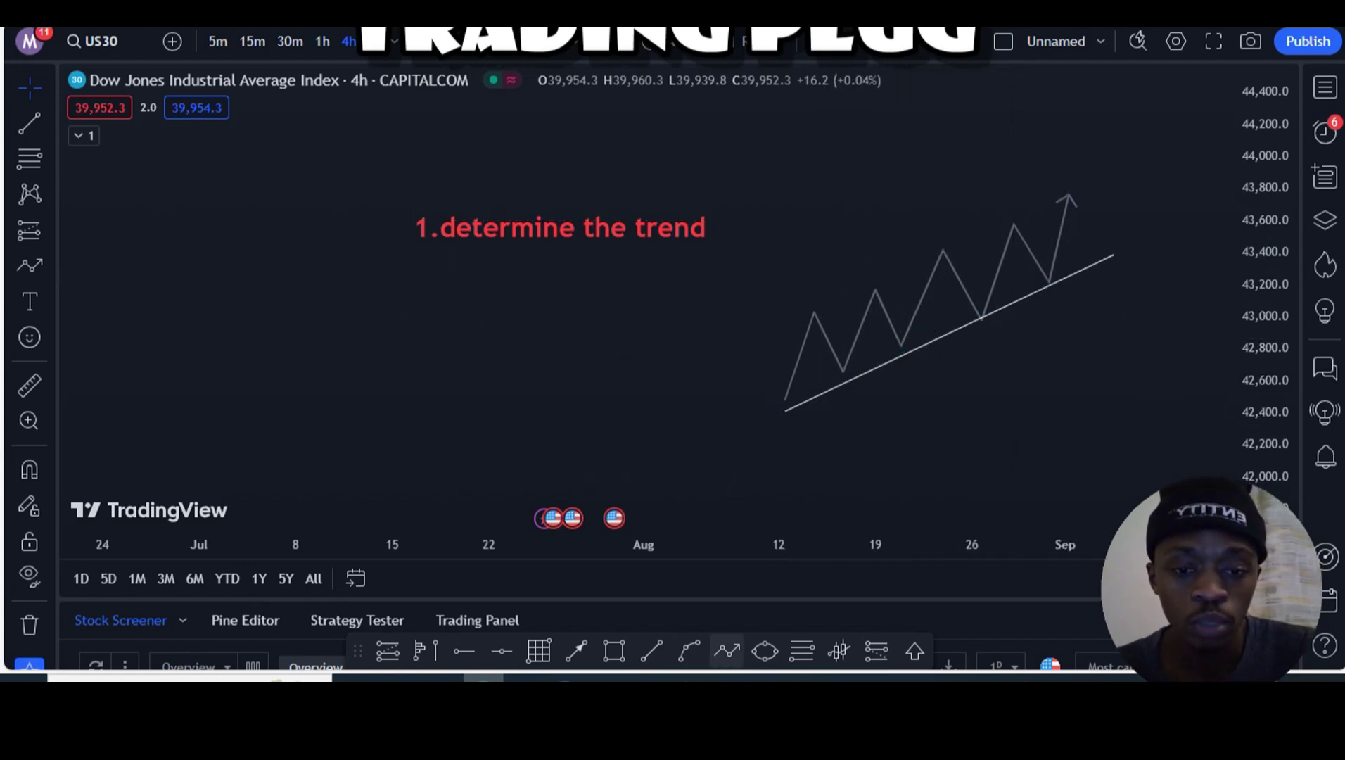
Draw a trend line along the zigzag's swing highs, from about 43,002 to about 43,831, forming the upper channel line
{"action": "left_click", "coordinate": [652, 650]}
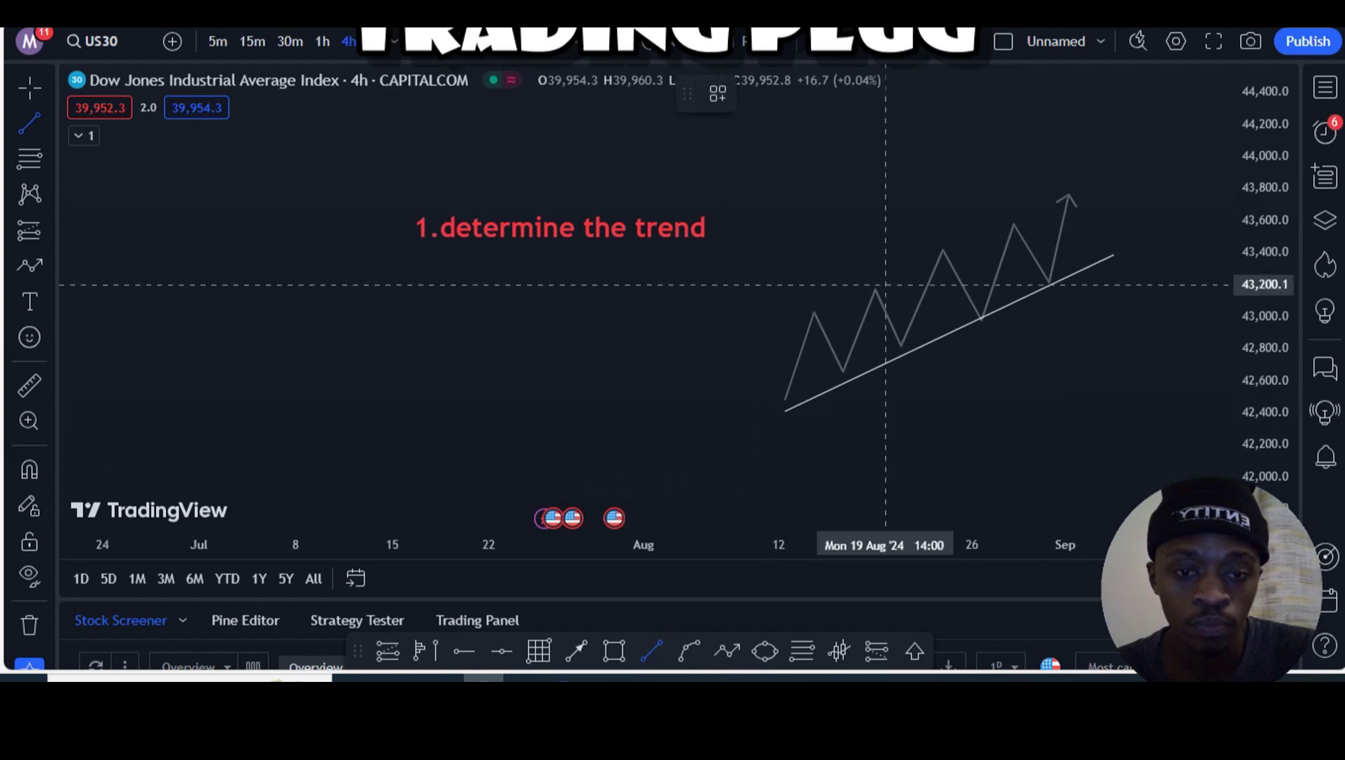
{"action": "left_click", "coordinate": [811, 315]}
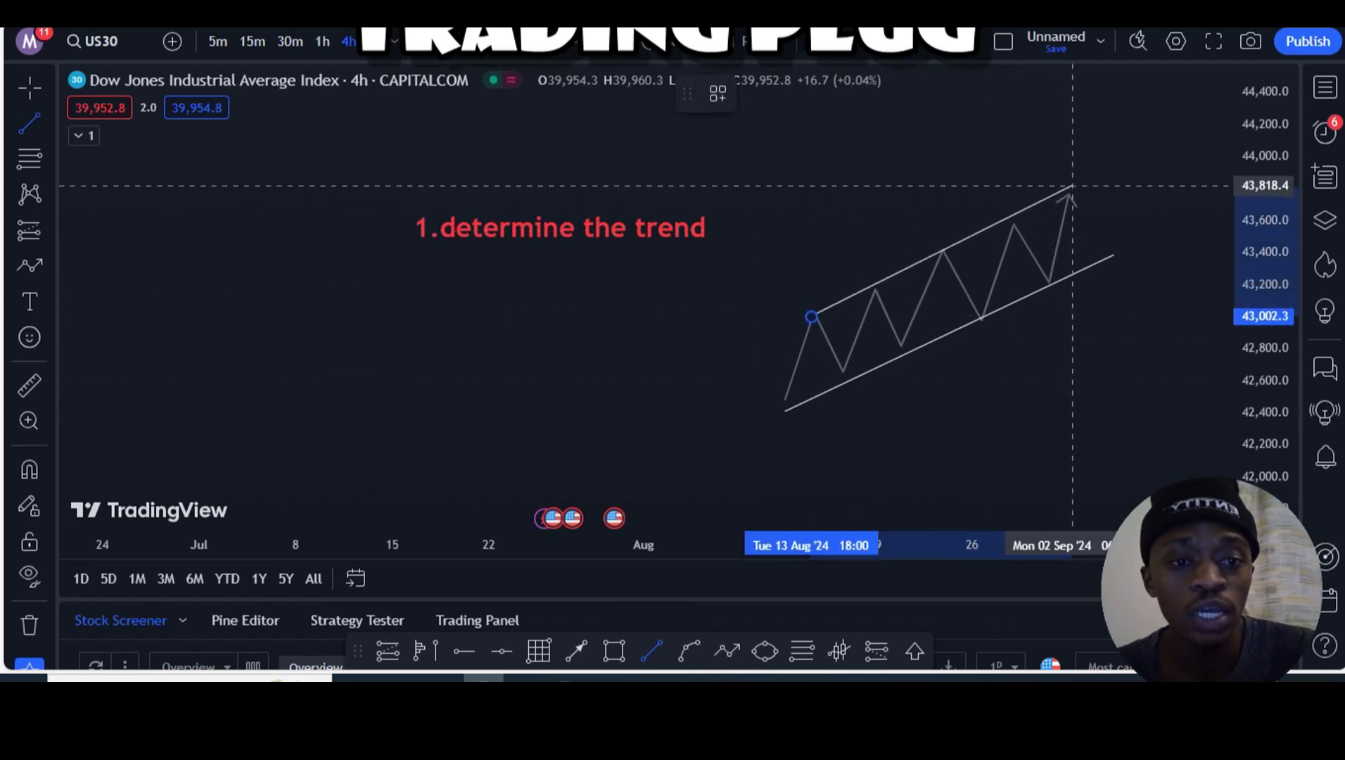
{"action": "left_click", "coordinate": [1081, 184]}
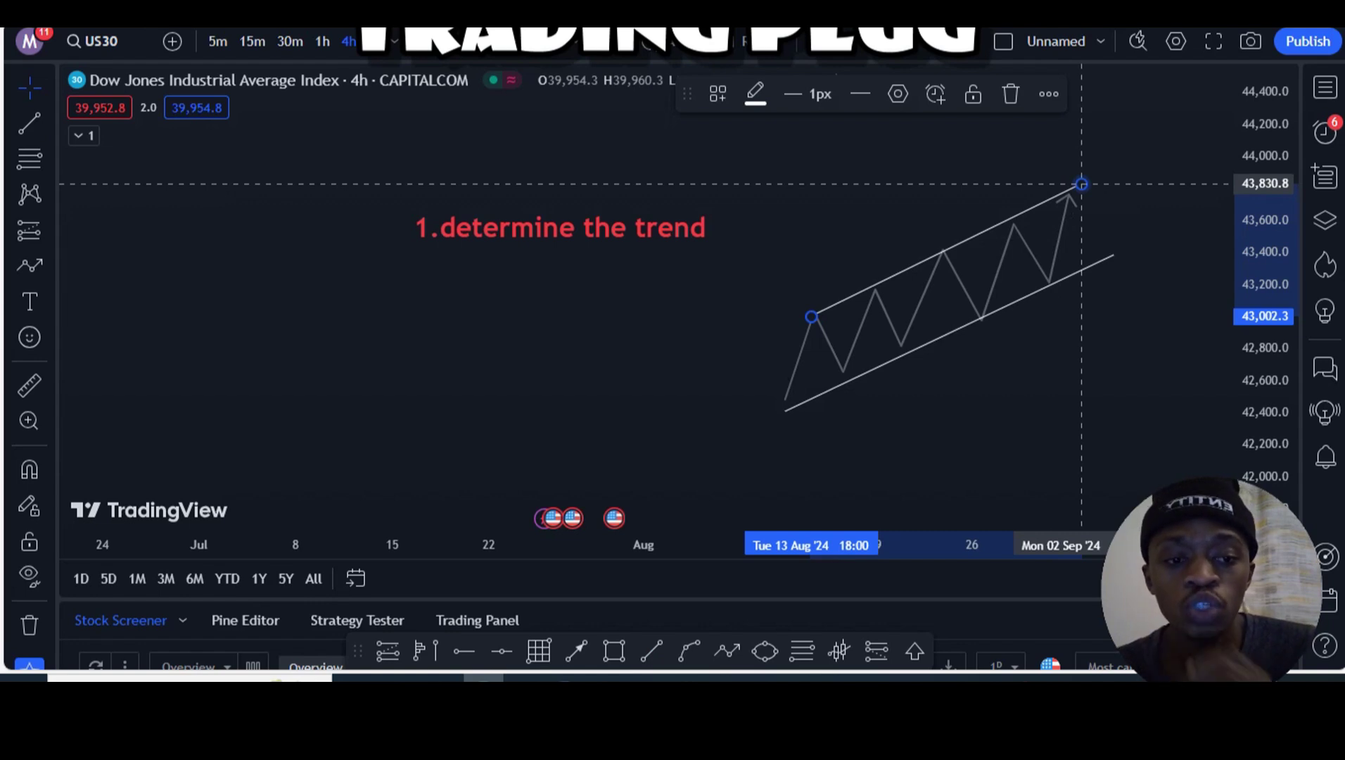
{"action": "left_click", "coordinate": [837, 219]}
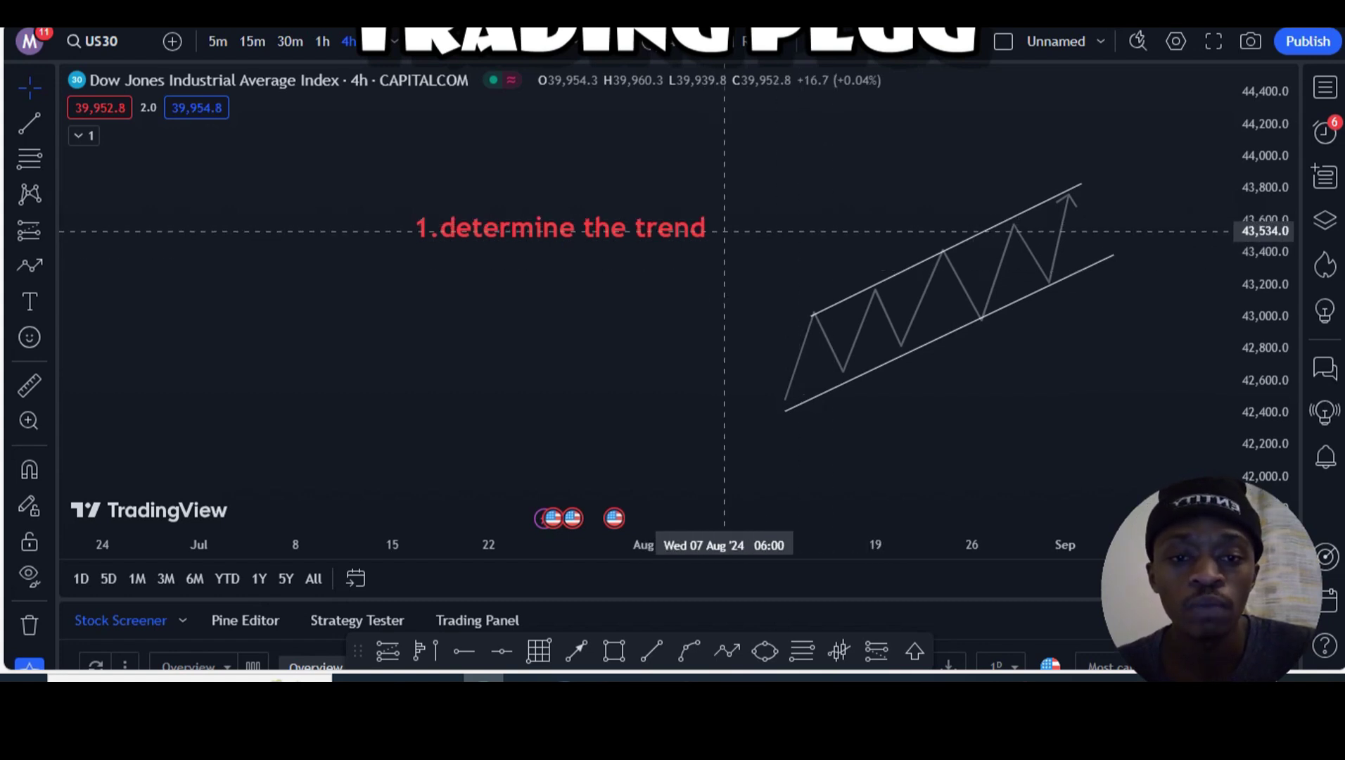
Try to add a text label reading "2. LOOK FOR A BREAKOUT" beneath the "1.determine the trend" label
{"action": "left_click", "coordinate": [701, 232]}
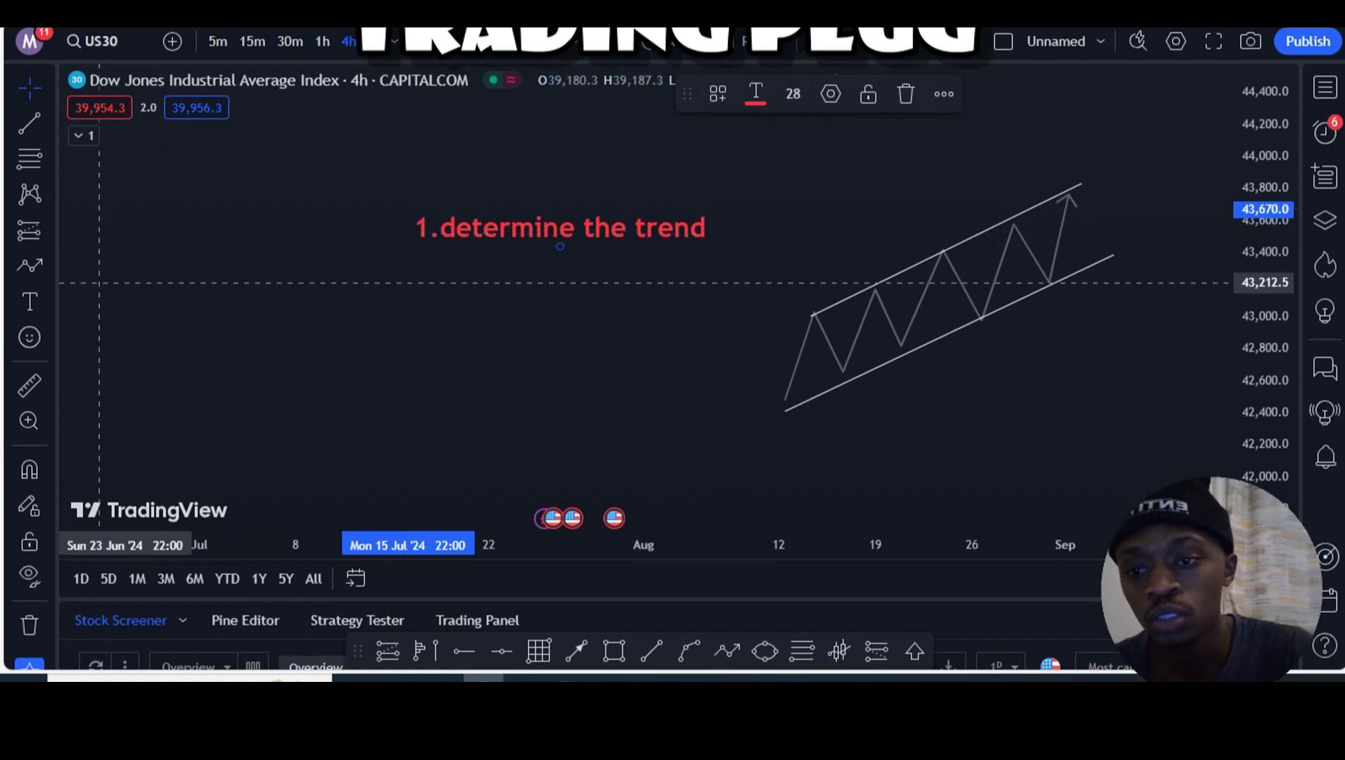
{"action": "left_click", "coordinate": [30, 301]}
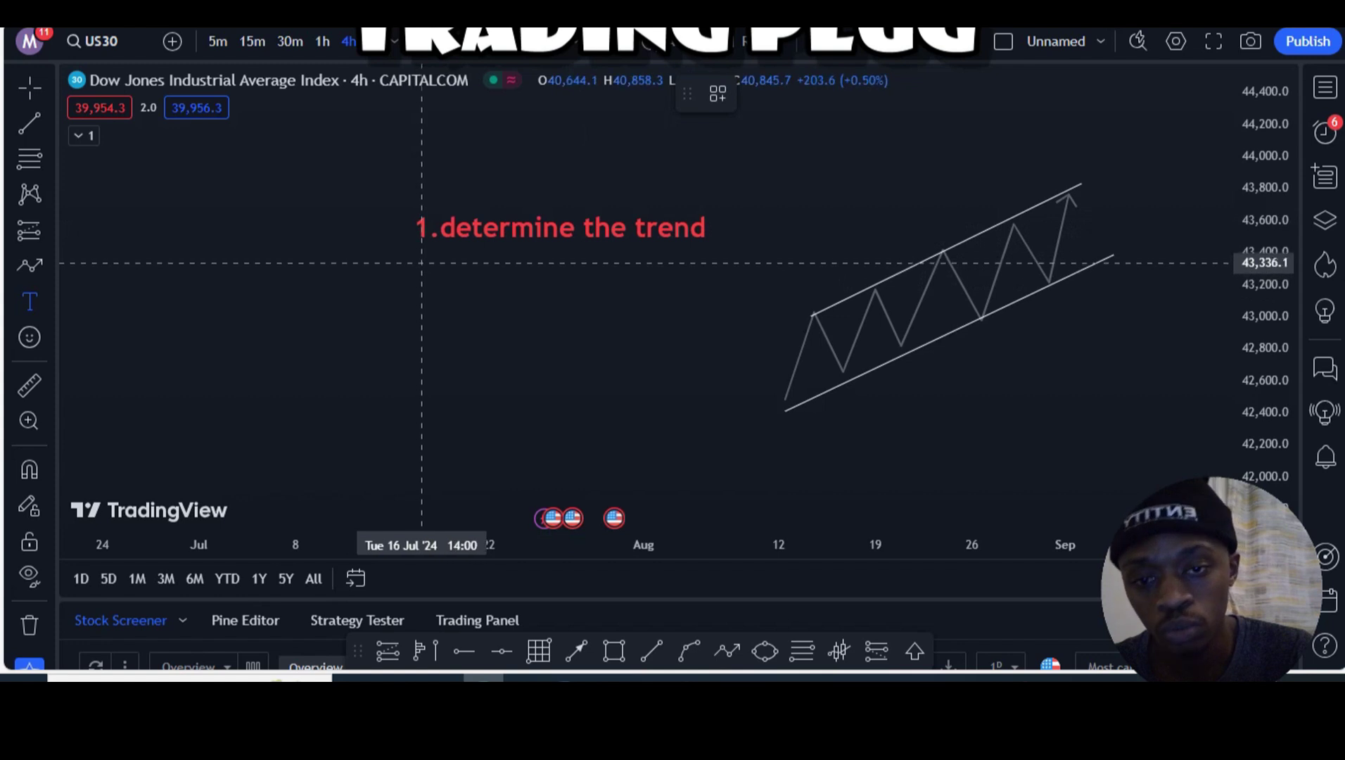
{"action": "left_click", "coordinate": [422, 262]}
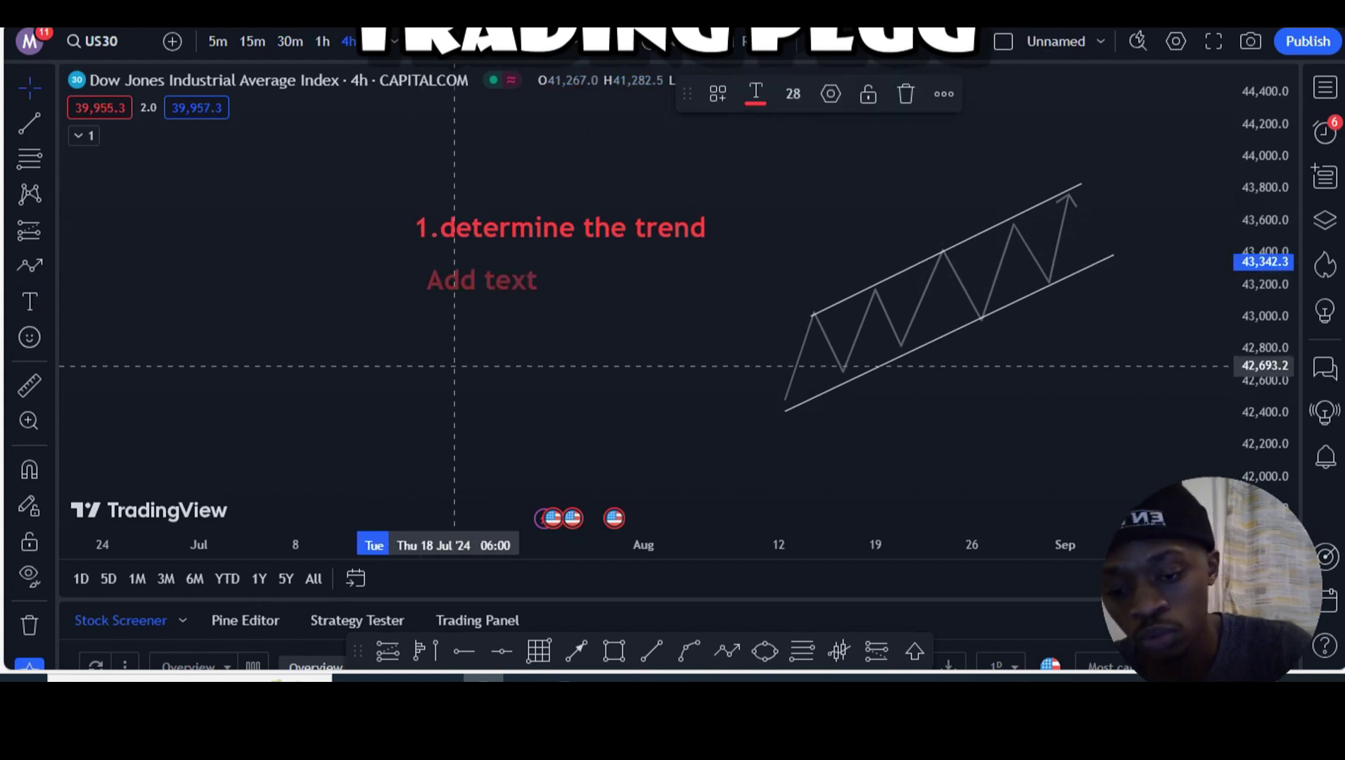
{"action": "type", "text": "2."}
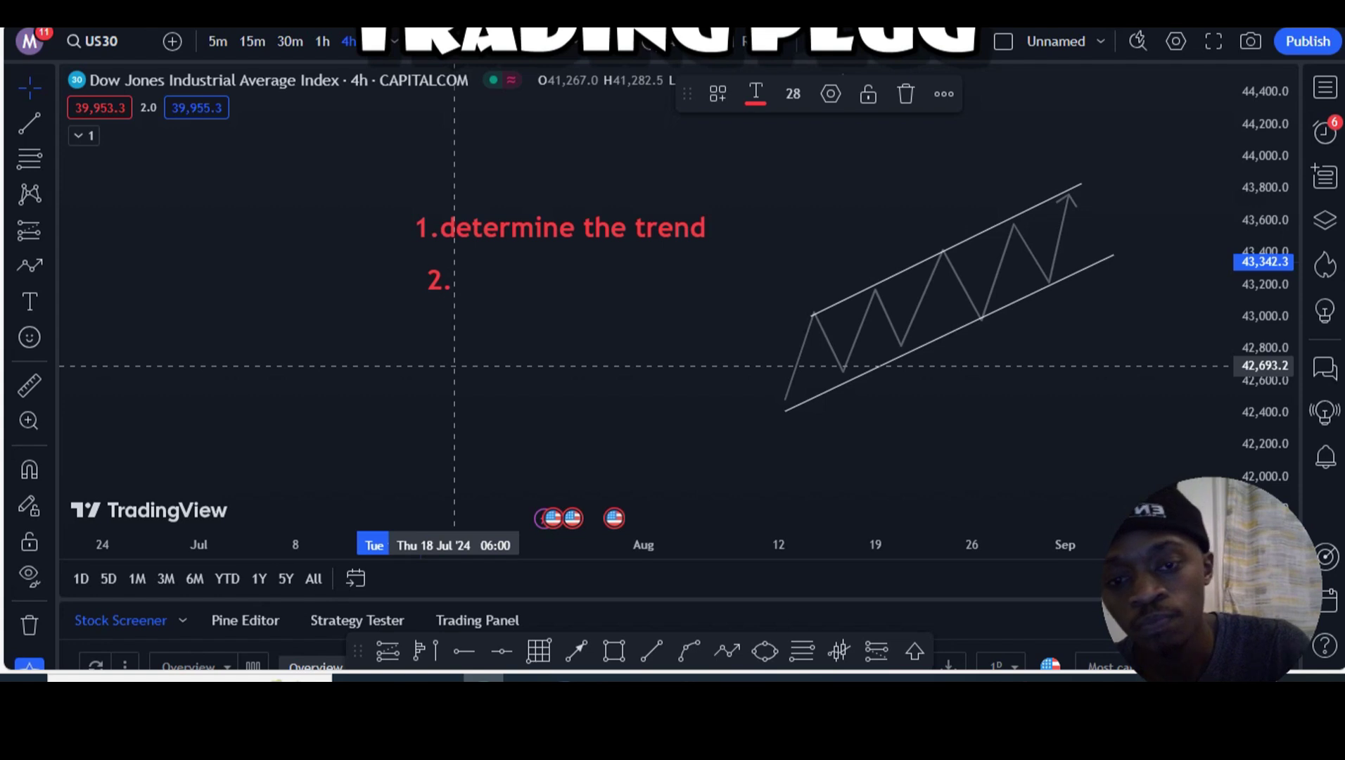
{"action": "type", "text": " LOOK F"}
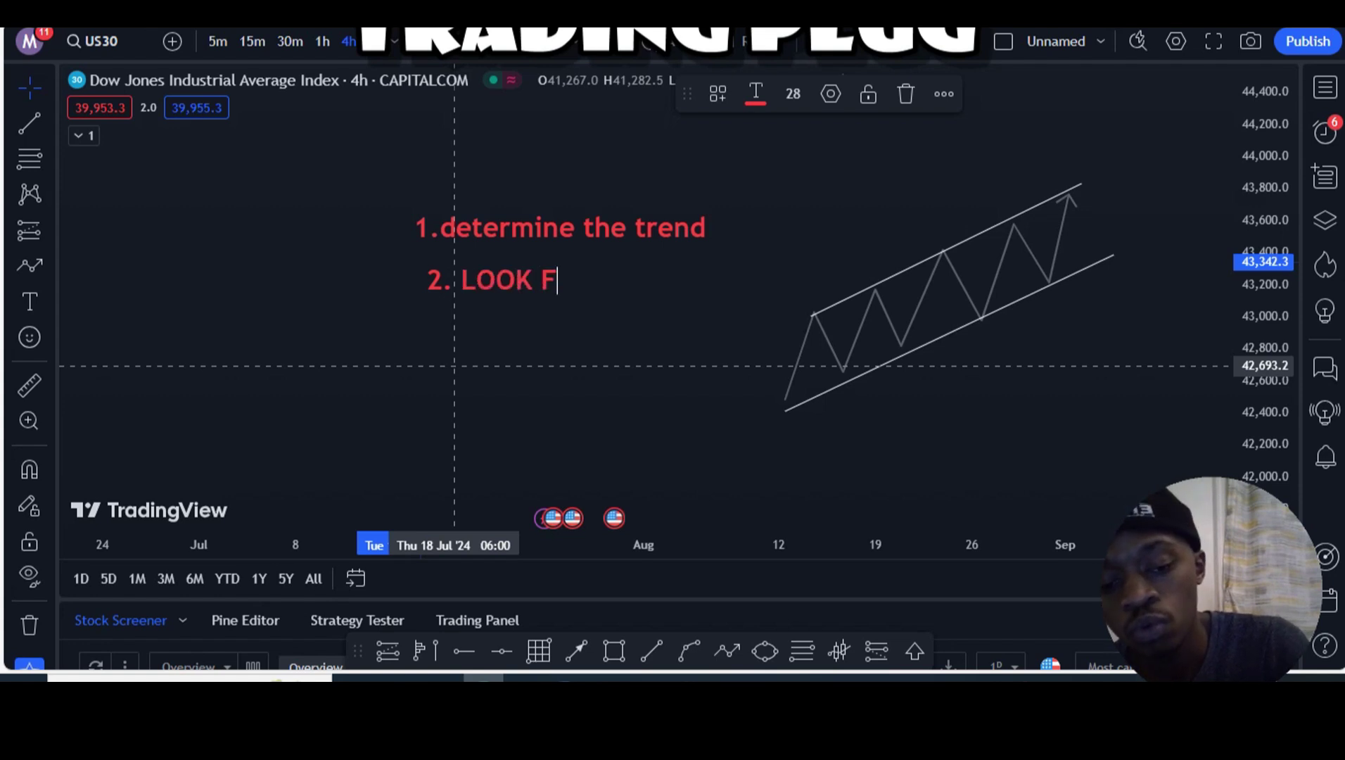
{"action": "type", "text": "OR A B"}
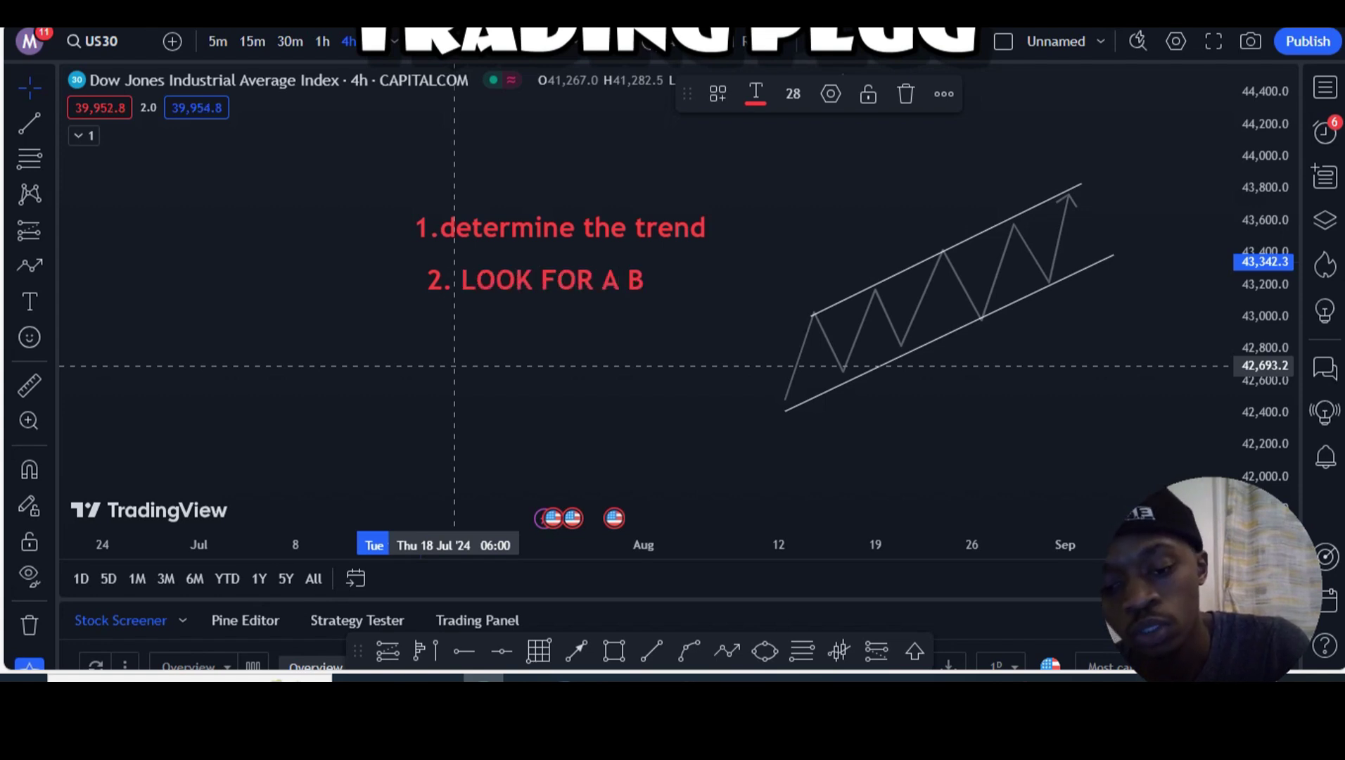
{"action": "type", "text": "REAK"}
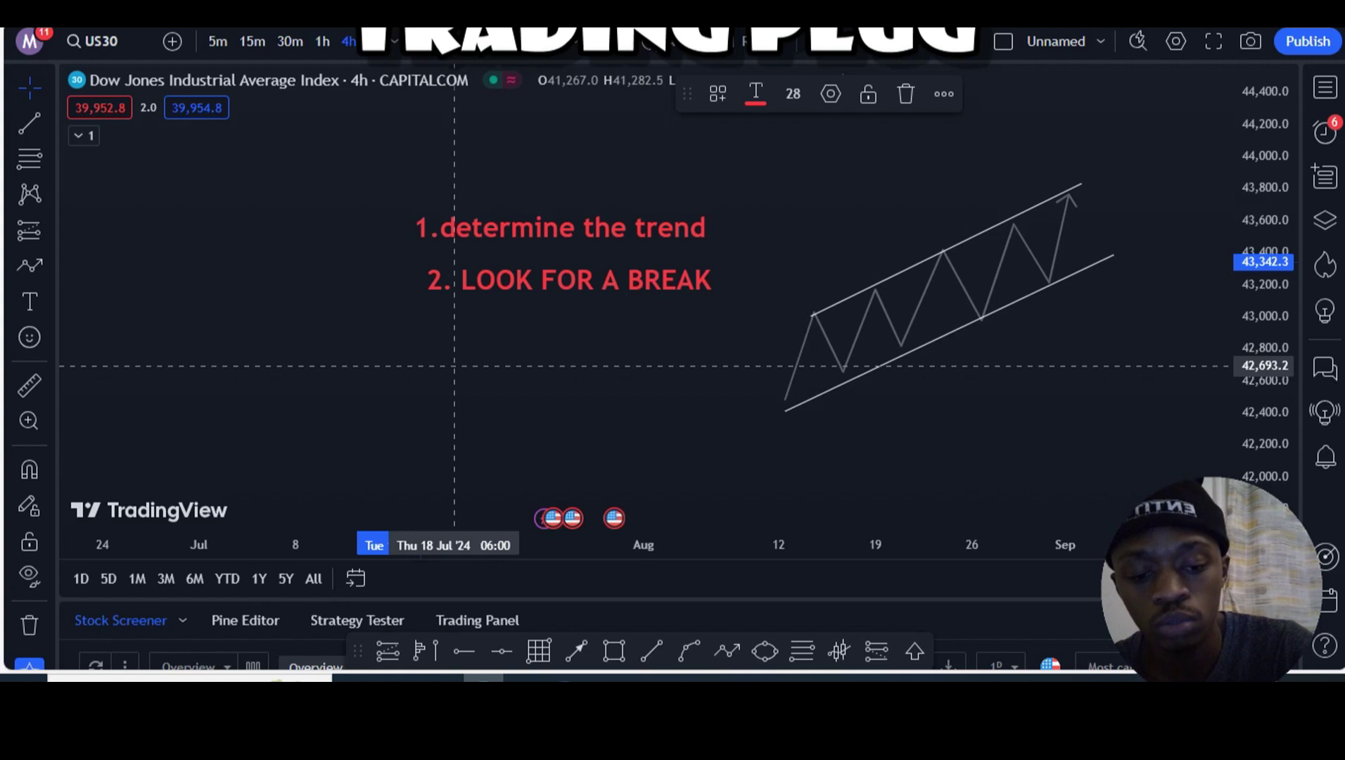
{"action": "type", "text": "OUT"}
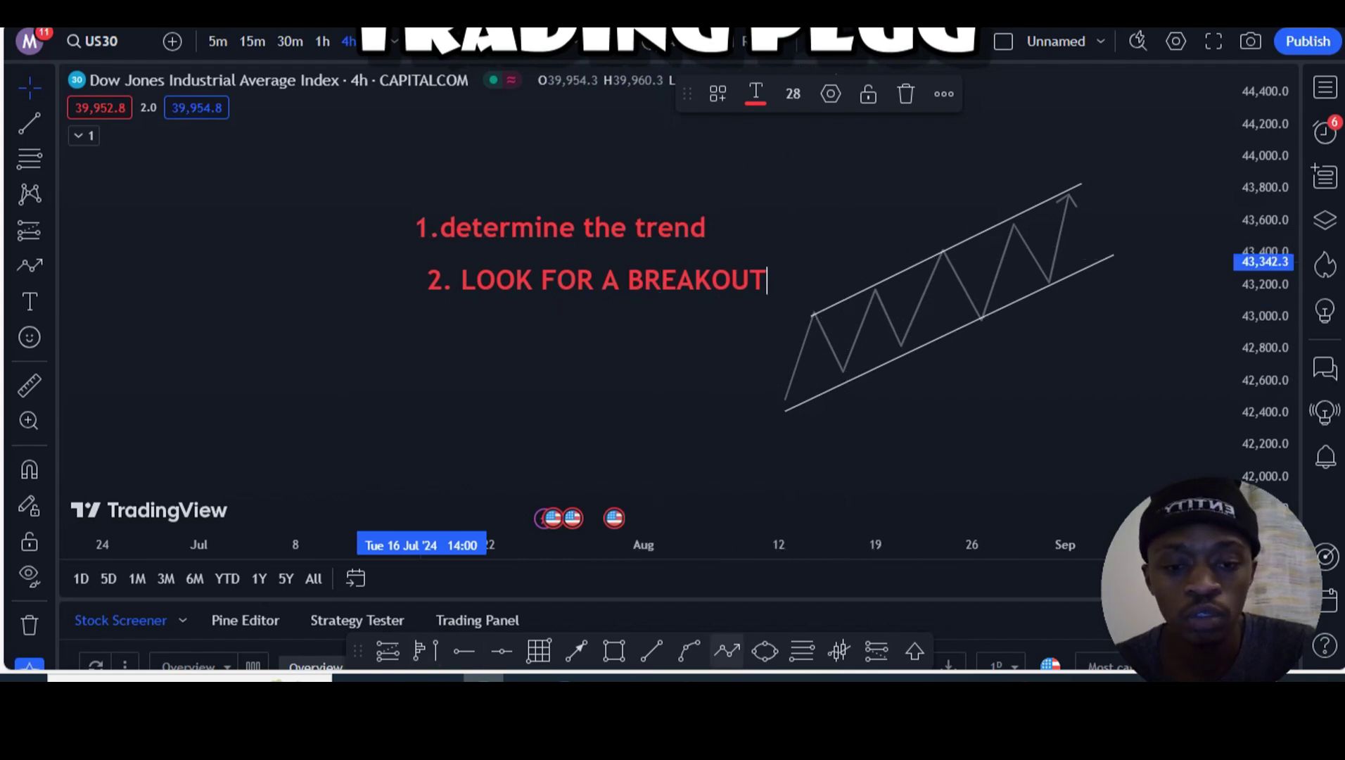
Draw a path from the zigzag's last high down through the lower channel line to about 42,940 and back up to about 43,225
{"action": "left_click", "coordinate": [727, 650]}
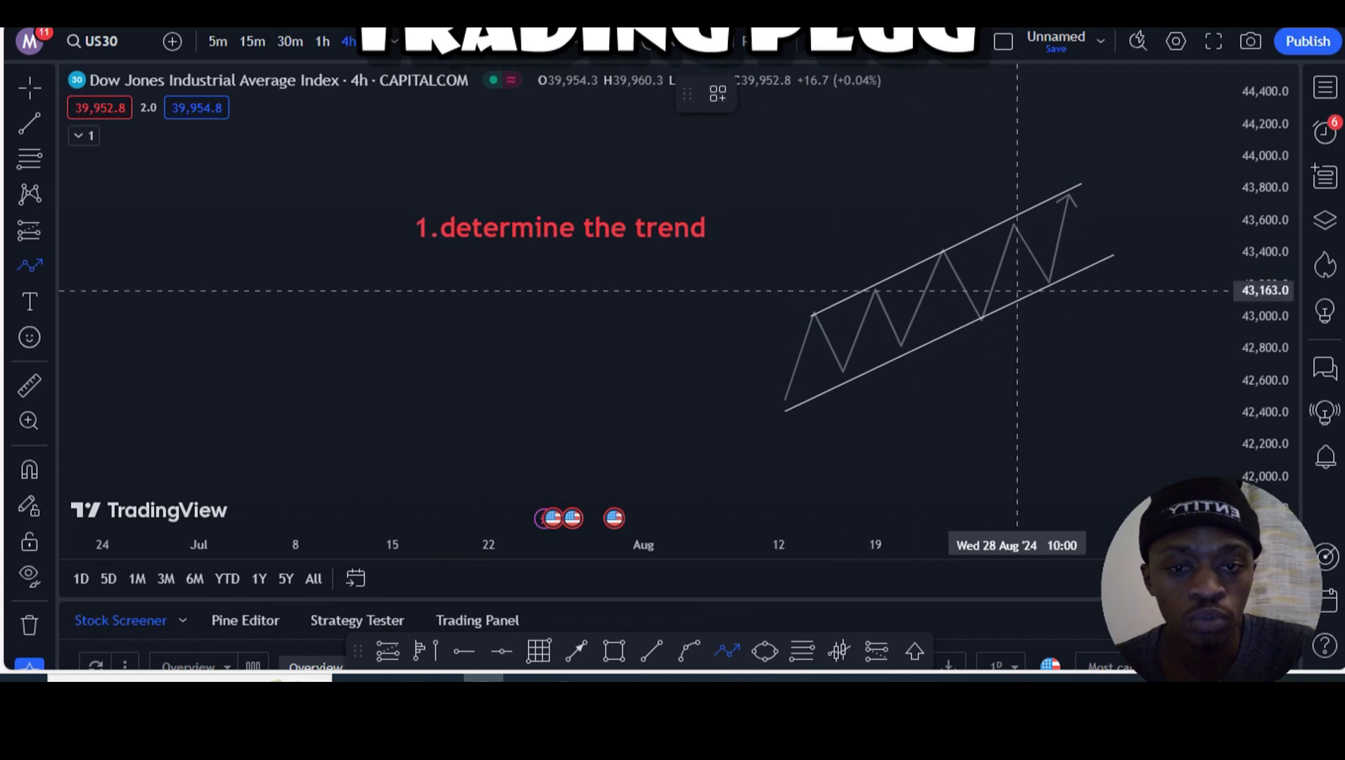
{"action": "left_click", "coordinate": [1071, 205]}
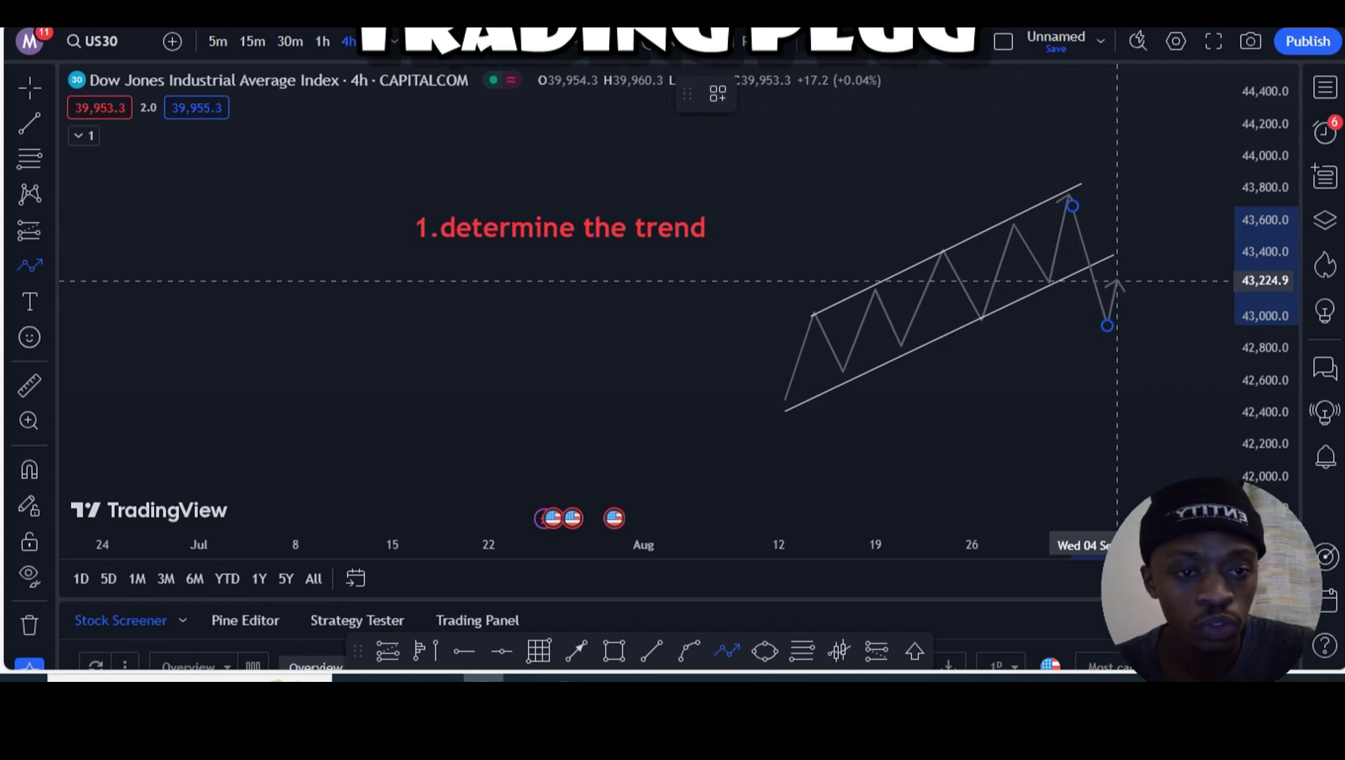
{"action": "left_click", "coordinate": [1117, 281]}
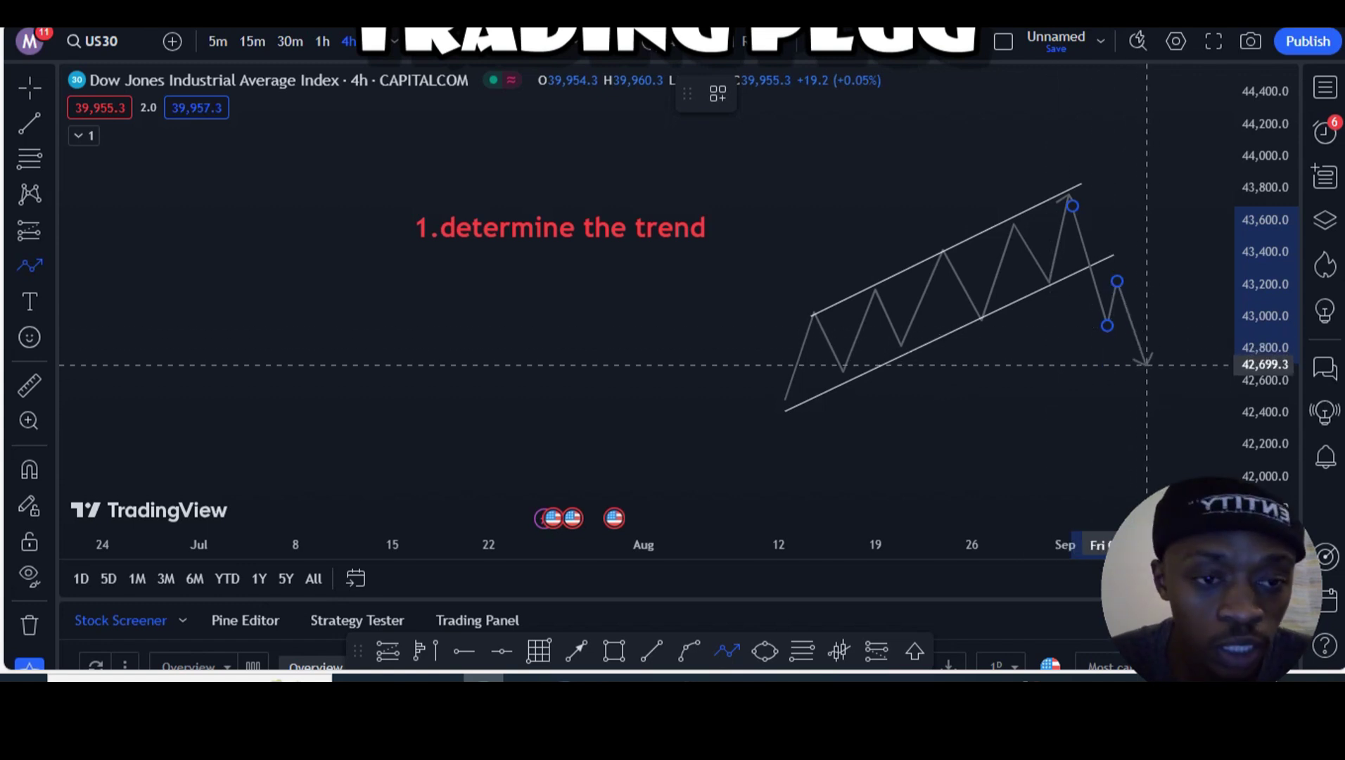
{"action": "double_click", "coordinate": [1126, 292]}
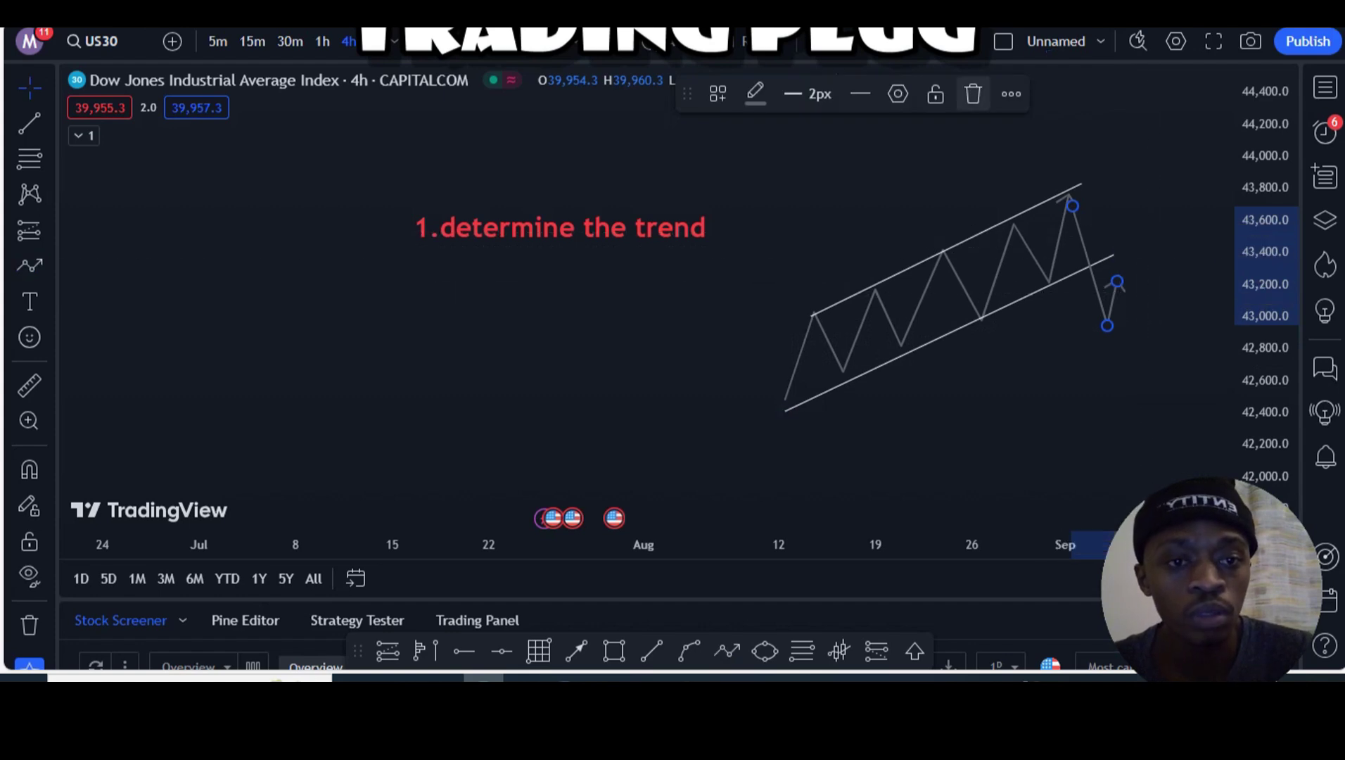
{"action": "left_click", "coordinate": [1055, 361]}
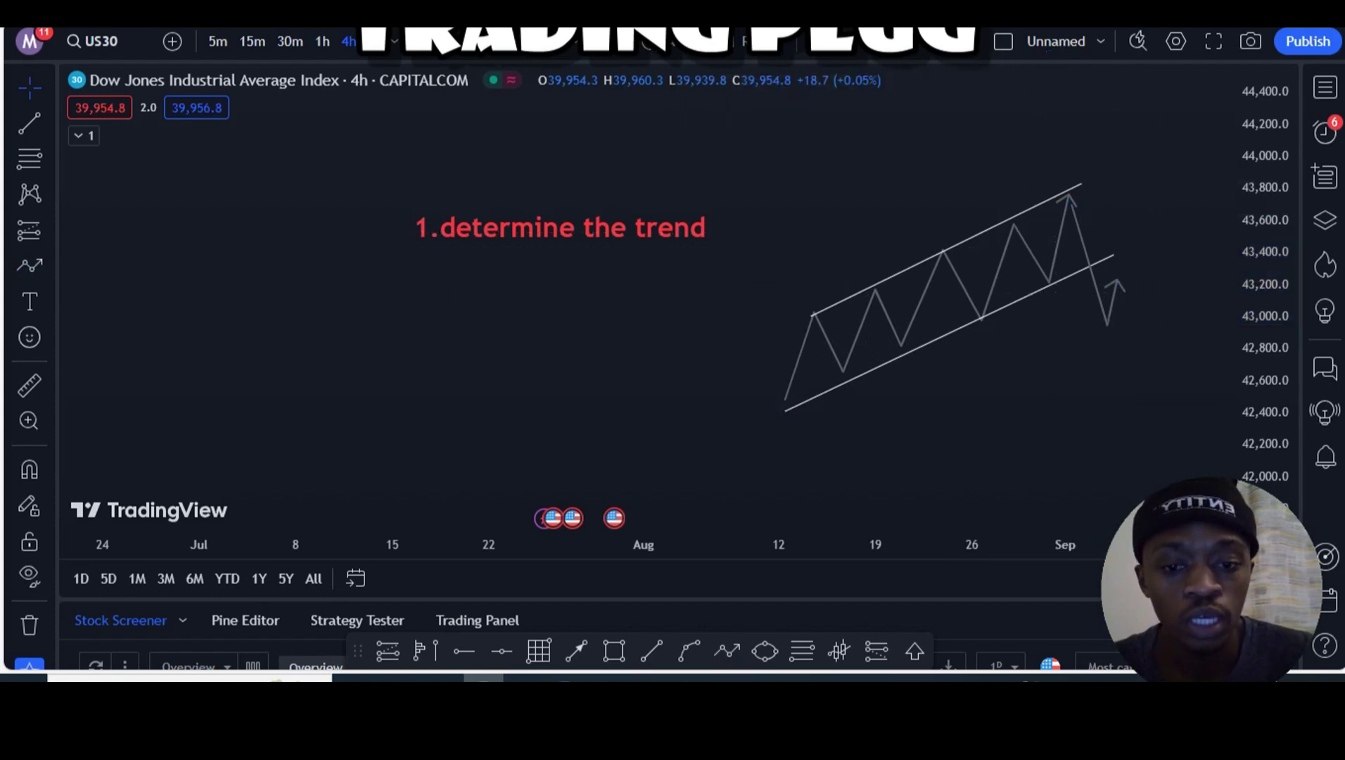
Draw a thin horizontal rectangle just above the last swing low, starting at about 43,212 and extending past the path's retest point
{"action": "left_click", "coordinate": [614, 651]}
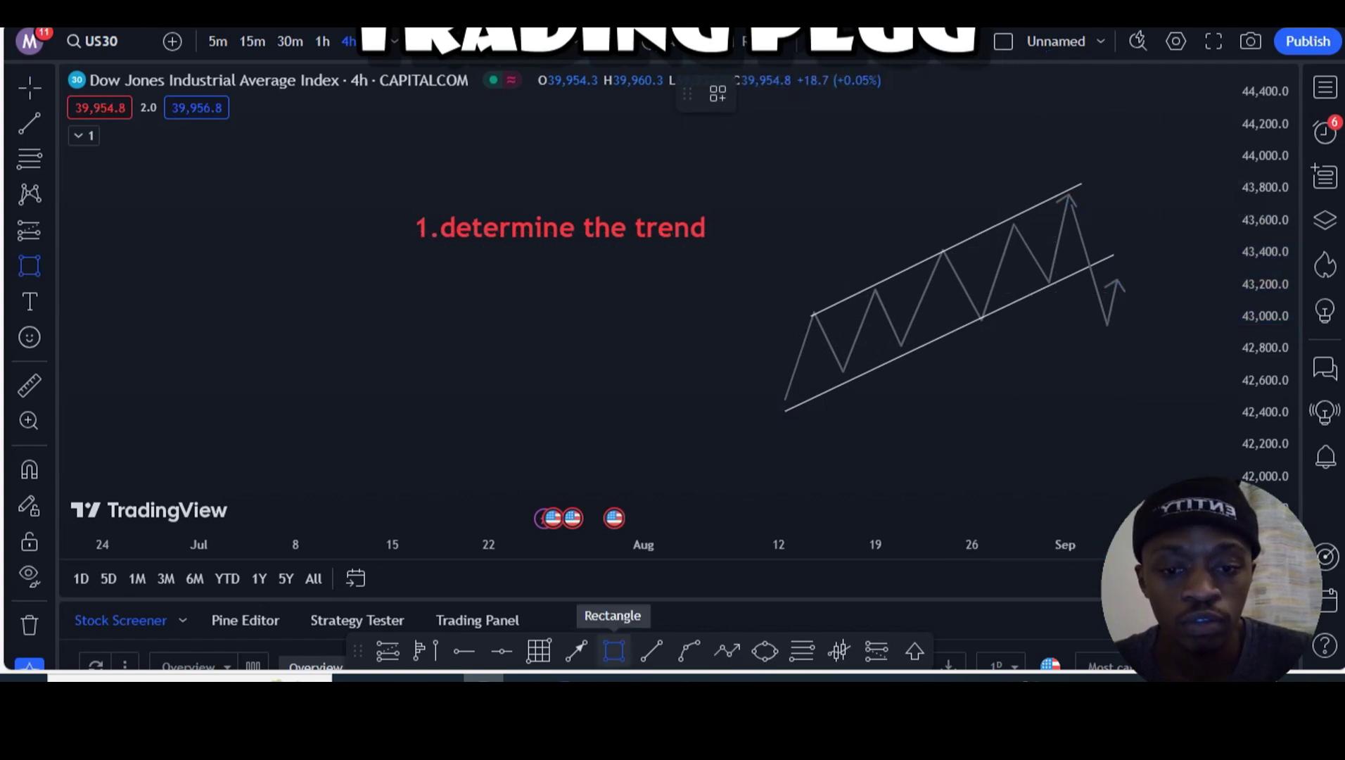
{"action": "left_click", "coordinate": [1034, 281]}
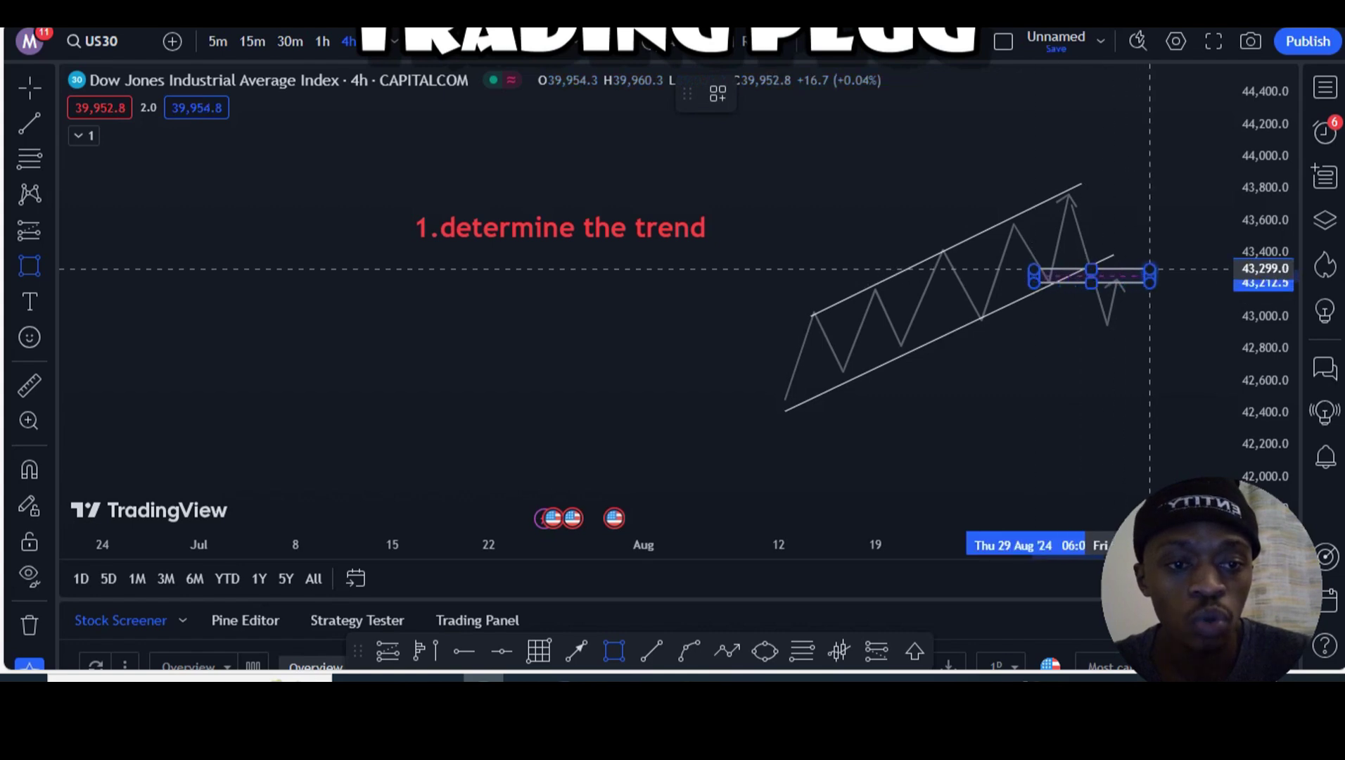
{"action": "left_click", "coordinate": [1154, 273]}
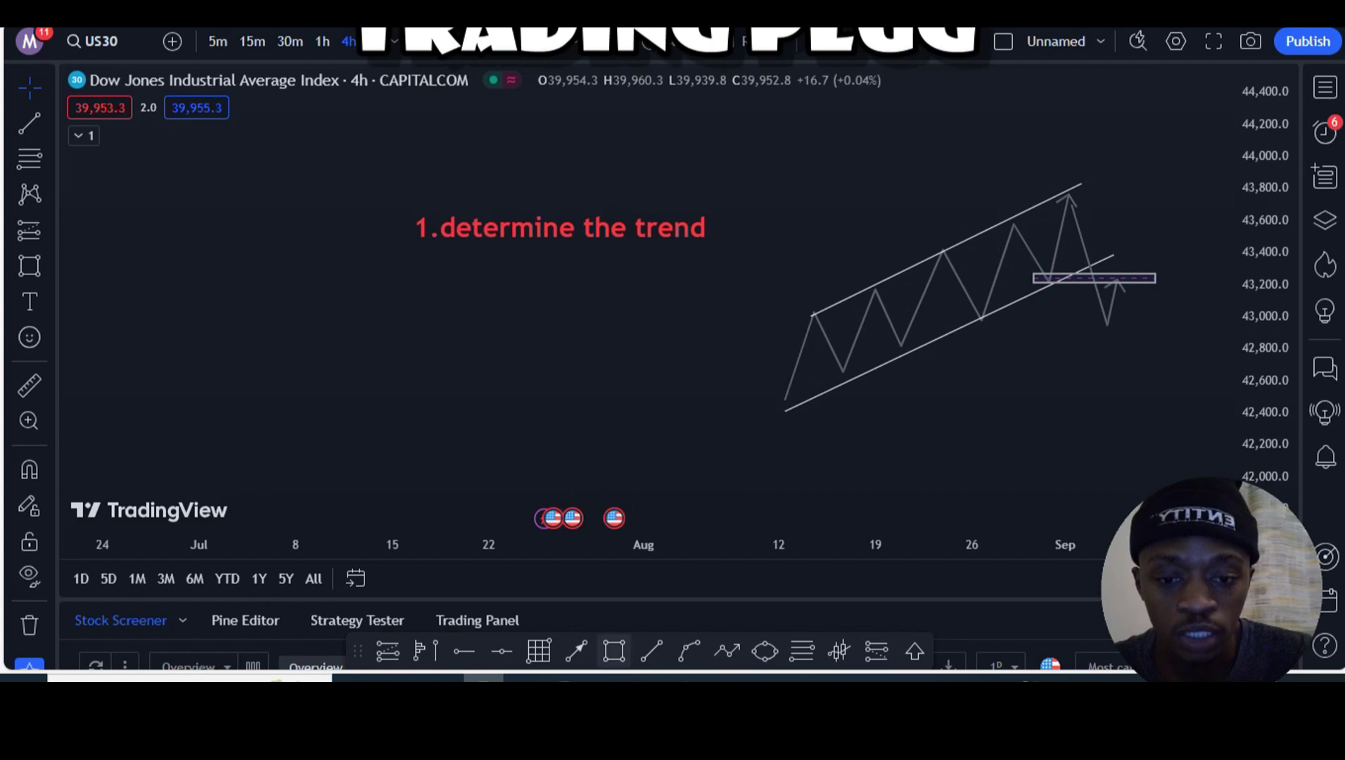
Draw a long thin horizontal rectangle at about 42,430, from the channel's starting low to beyond the breakout path
{"action": "left_click", "coordinate": [613, 650]}
{"action": "left_click", "coordinate": [779, 405]}
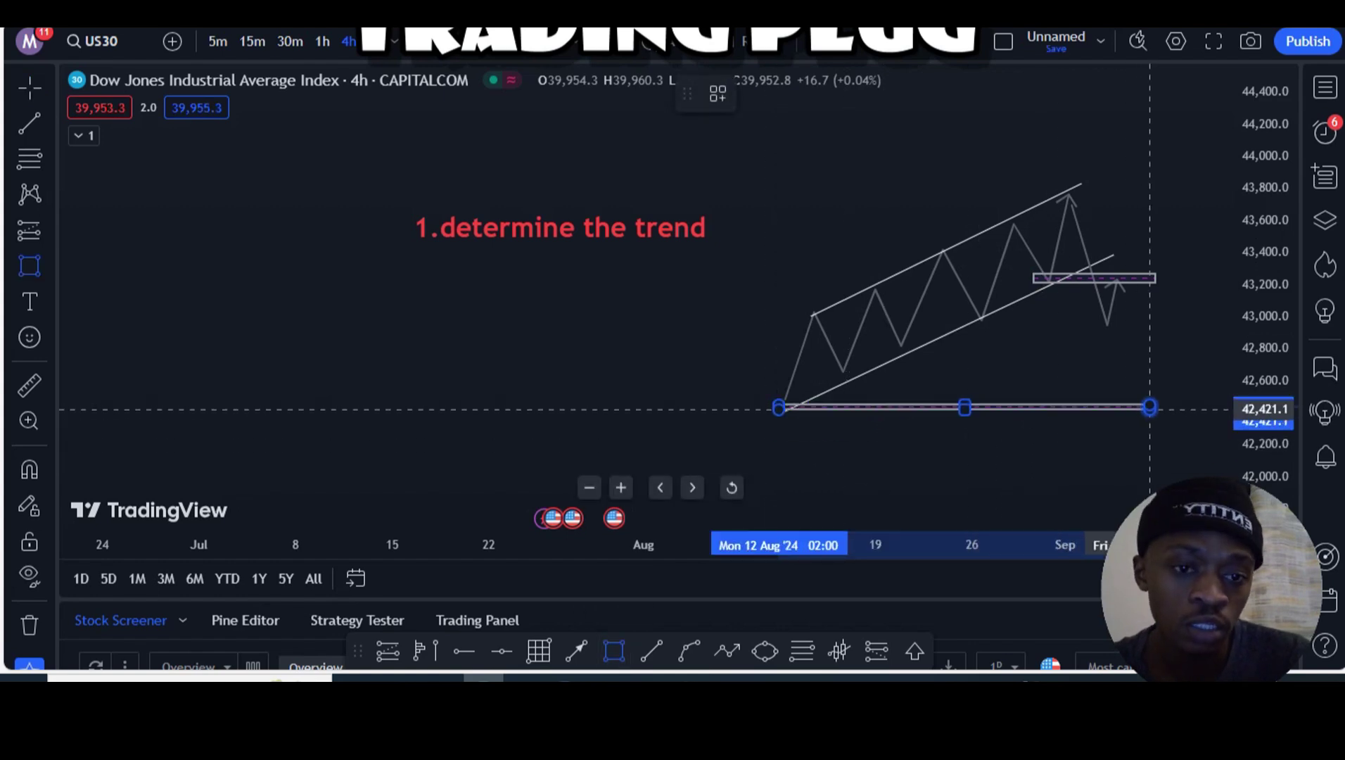
{"action": "left_click", "coordinate": [1166, 407]}
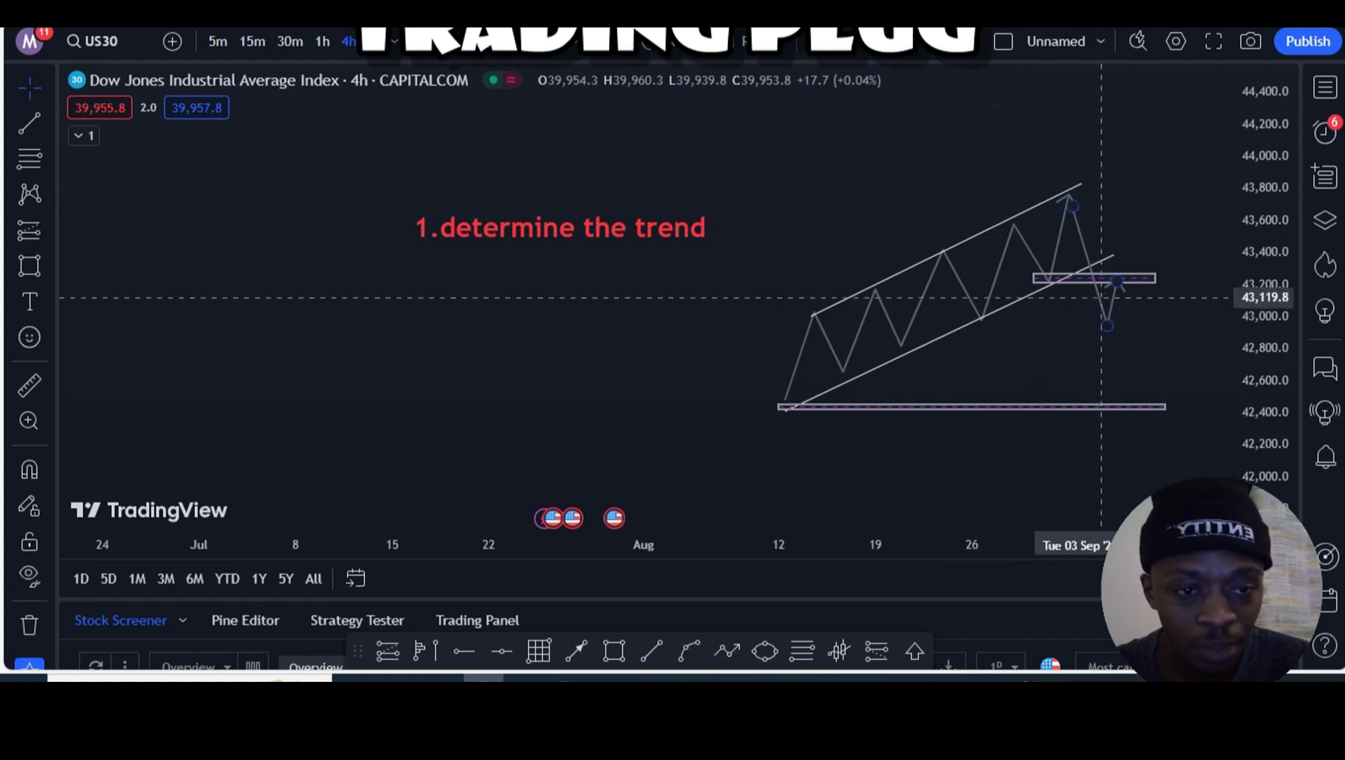
Move the end point of the breakout path down to about 42,840, then return it to the retest rectangle at about 43,200
{"action": "left_click_drag", "start_coordinate": [1118, 283], "coordinate": [1113, 341]}
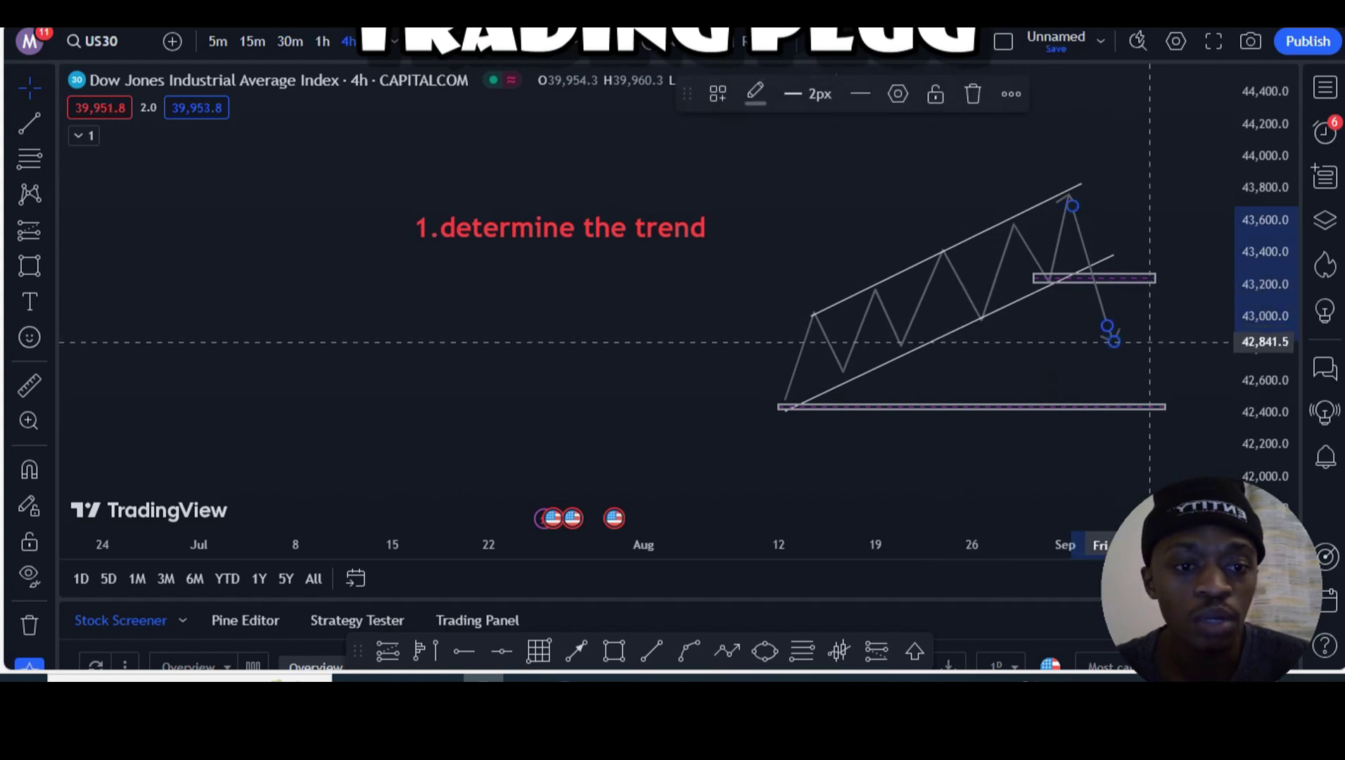
{"action": "left_click", "coordinate": [1151, 341]}
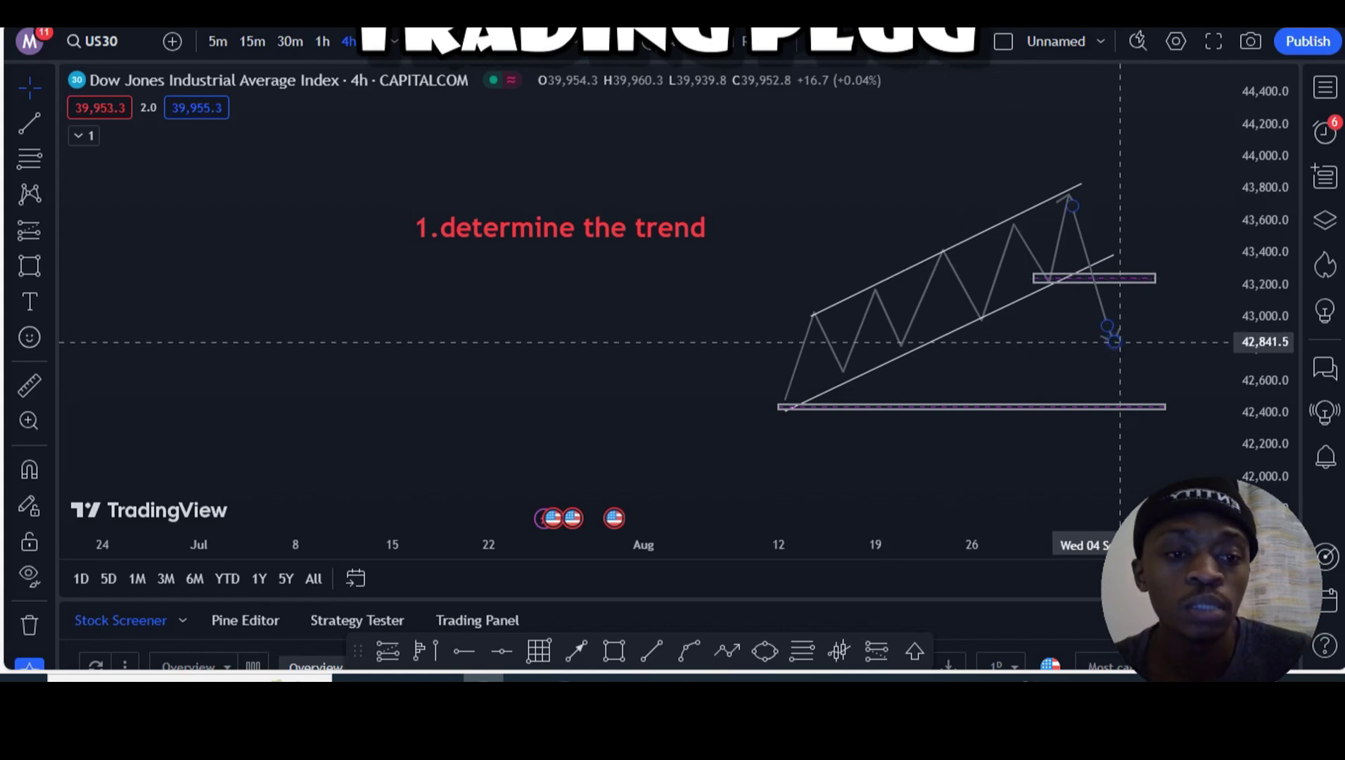
{"action": "left_click_drag", "start_coordinate": [1114, 340], "coordinate": [1119, 285]}
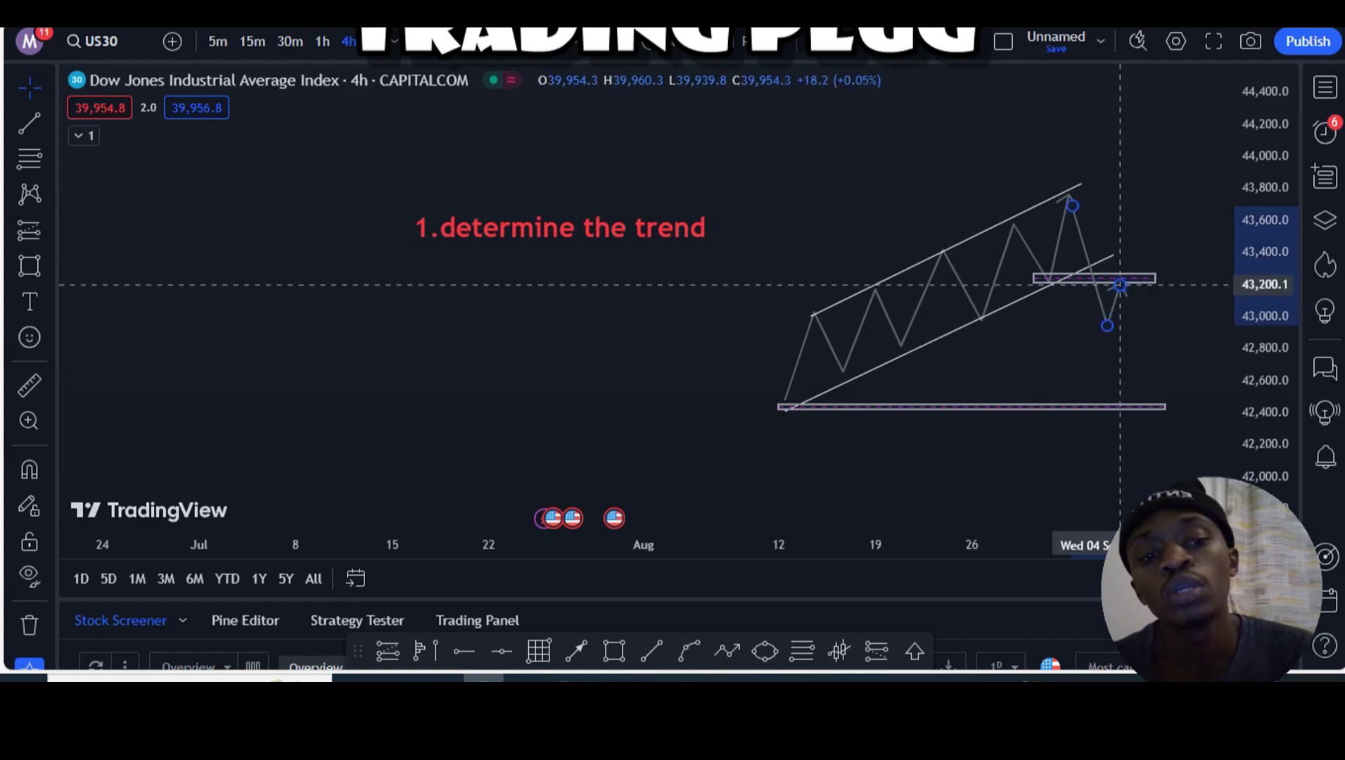
{"action": "left_click", "coordinate": [1140, 331]}
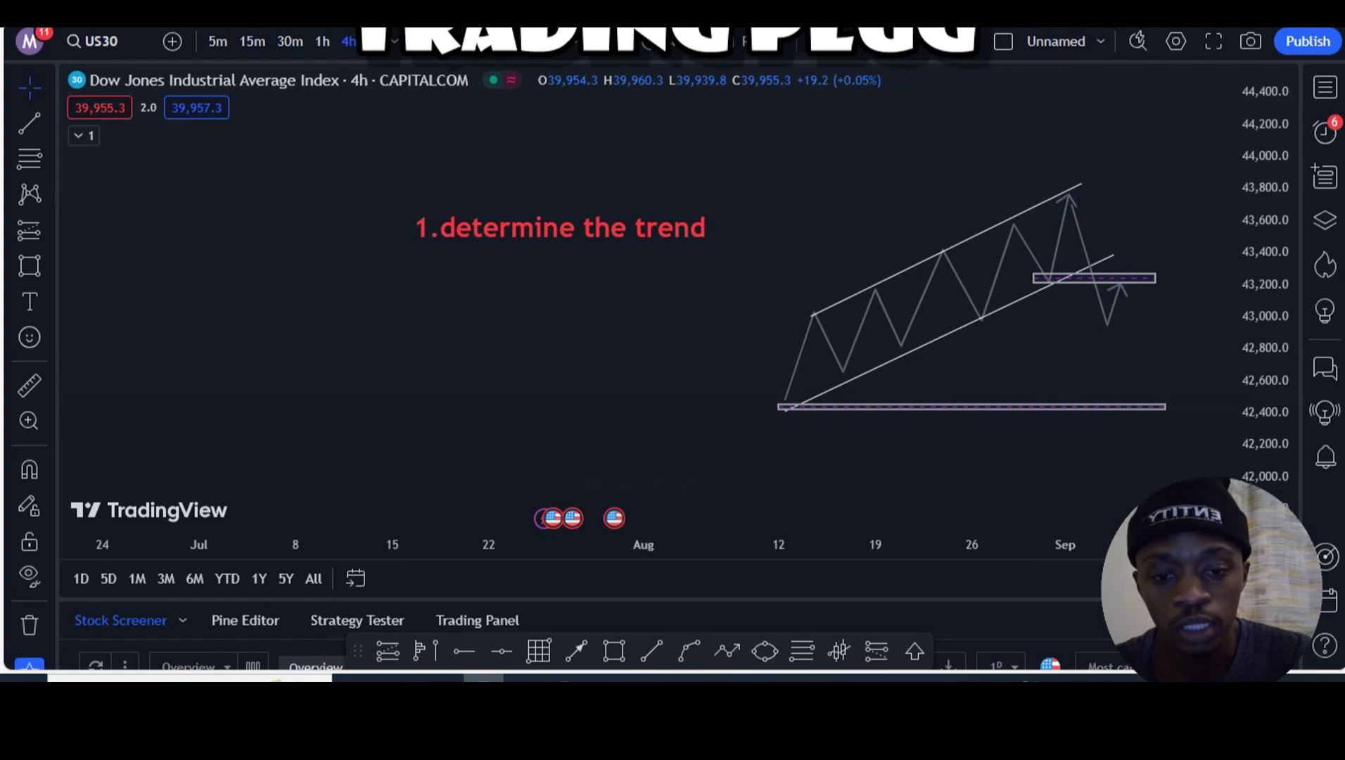
Draw a path from the retest point at about 43,150, zigzagging through two consolidations down to about 42,460 near the lower rectangle
{"action": "left_click", "coordinate": [727, 650]}
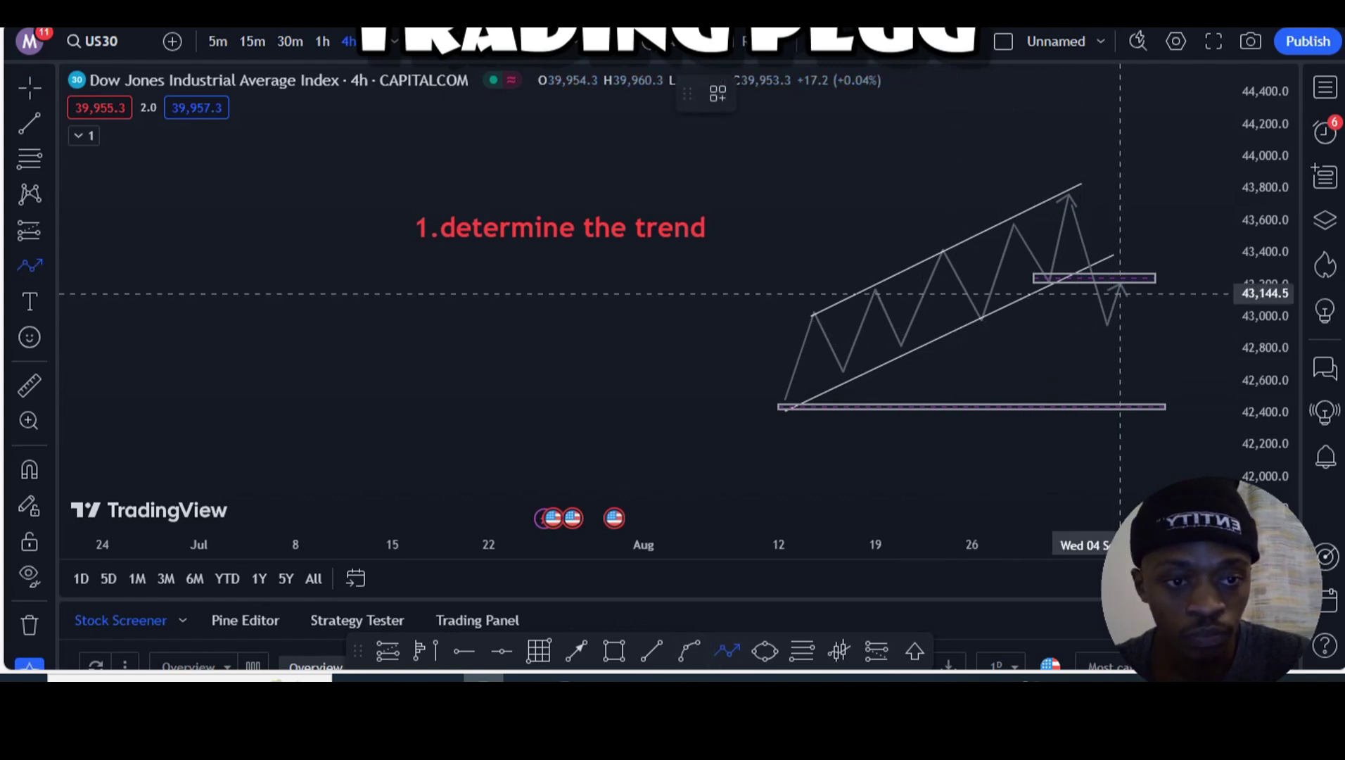
{"action": "left_click", "coordinate": [1120, 291]}
{"action": "left_click", "coordinate": [1127, 319]}
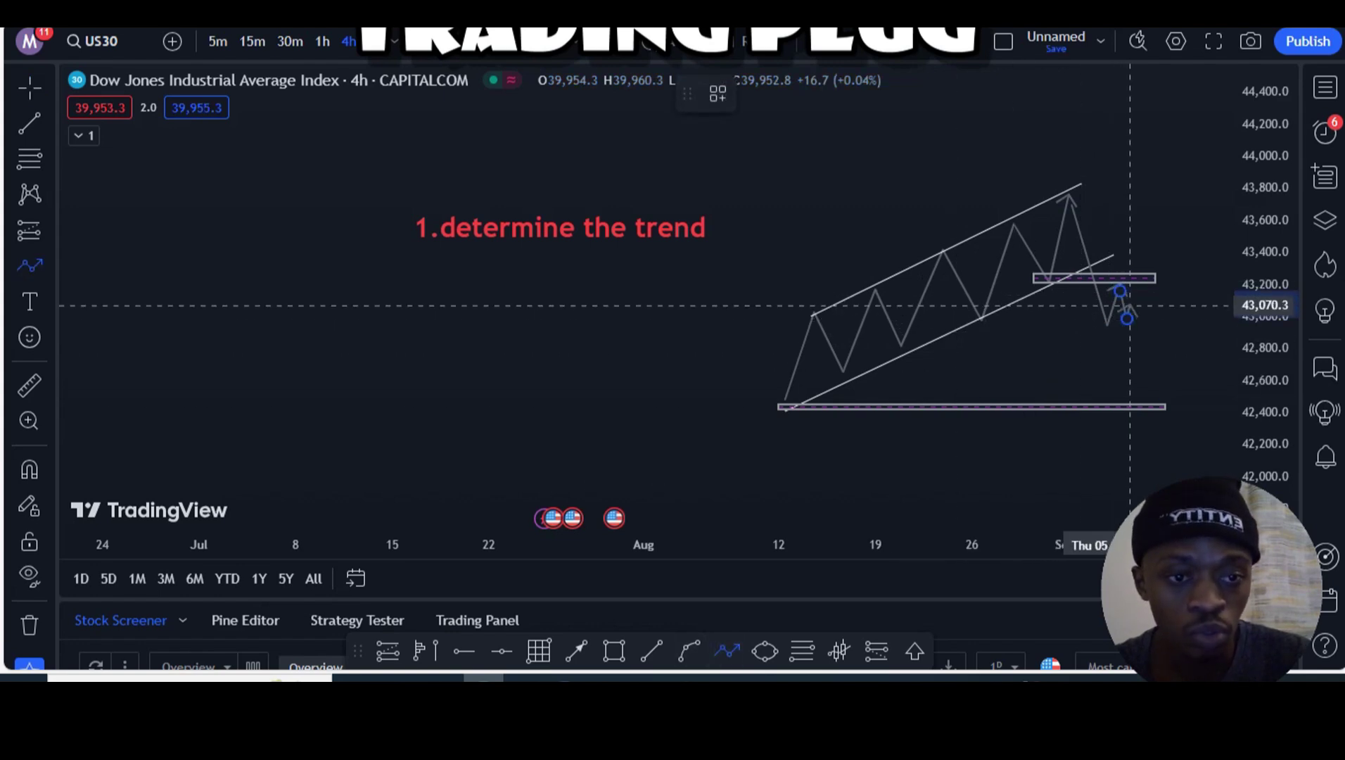
{"action": "left_click", "coordinate": [1137, 295]}
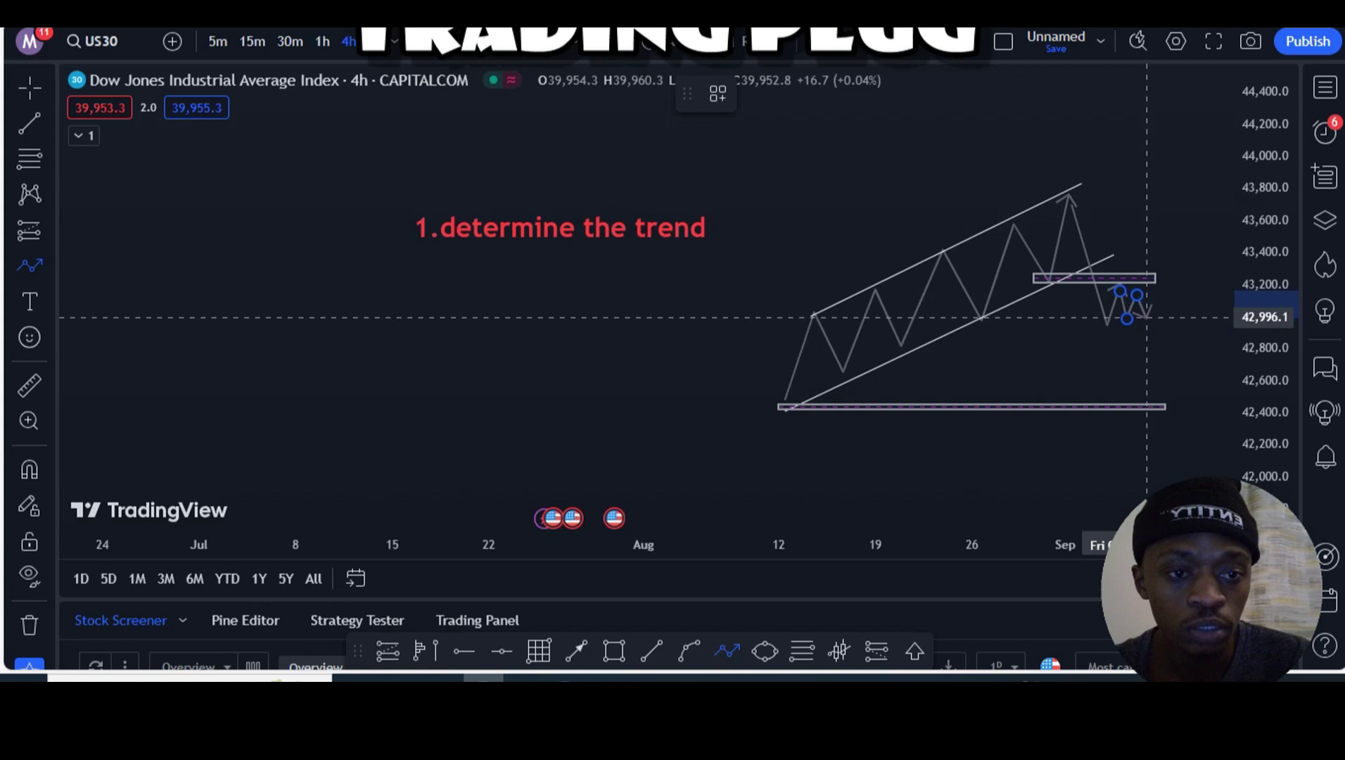
{"action": "left_click", "coordinate": [1146, 318]}
{"action": "left_click", "coordinate": [1152, 288]}
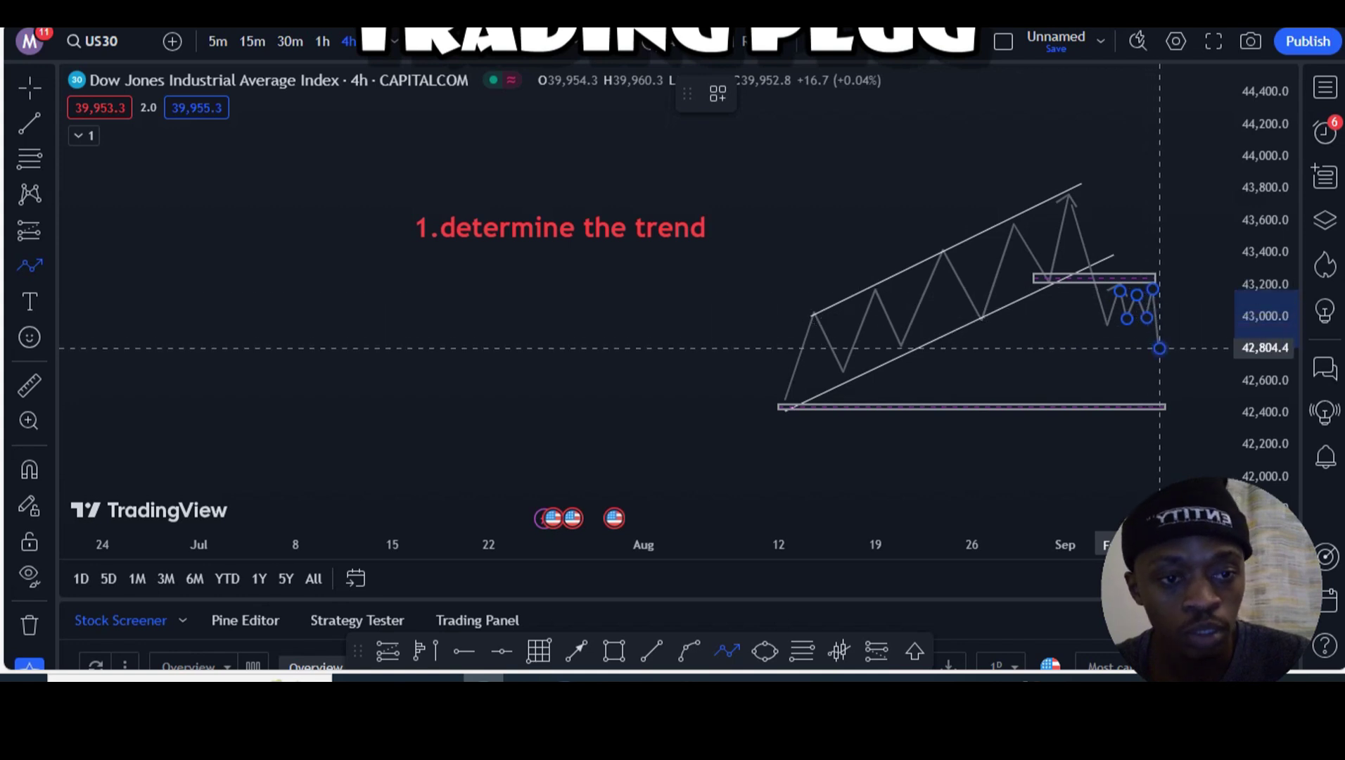
{"action": "left_click", "coordinate": [1159, 347]}
{"action": "left_click", "coordinate": [1168, 328]}
{"action": "left_click", "coordinate": [1181, 354]}
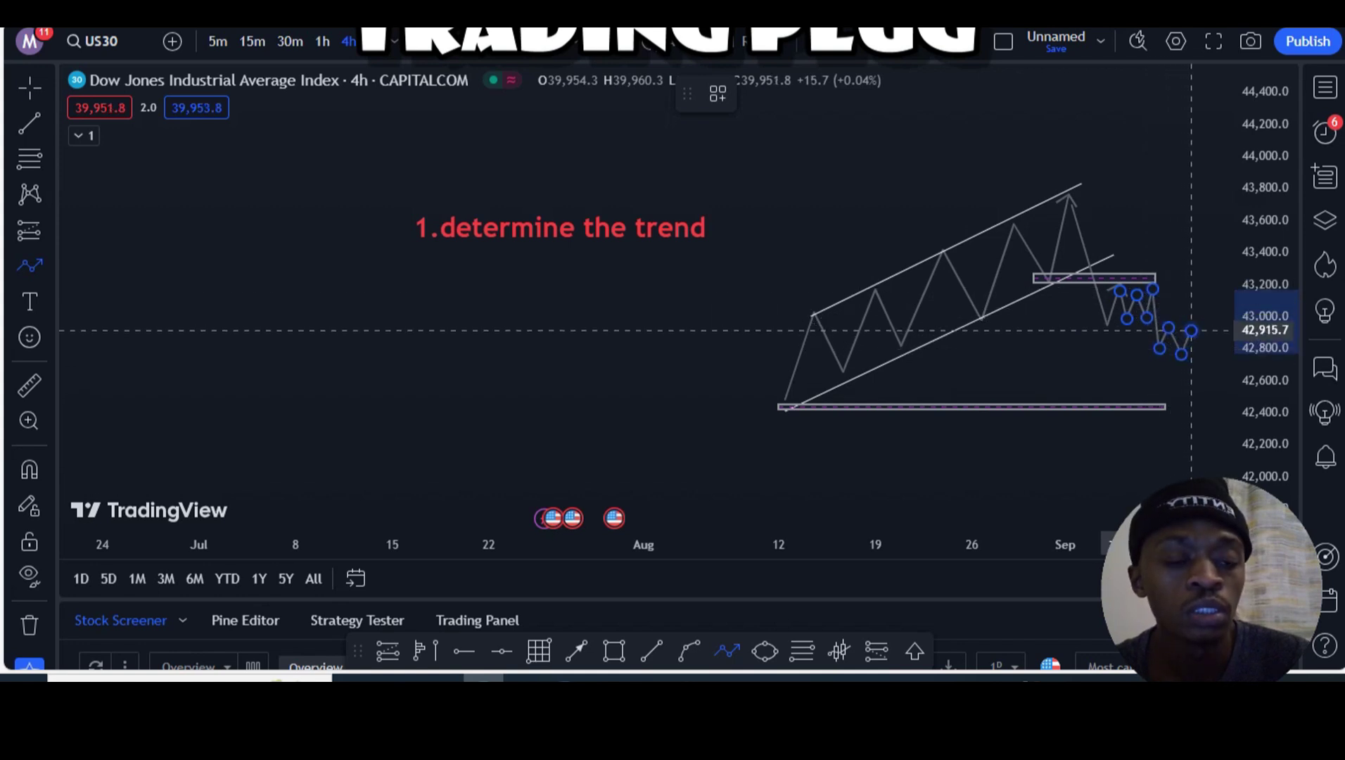
{"action": "left_click", "coordinate": [1198, 354]}
{"action": "left_click", "coordinate": [1201, 331]}
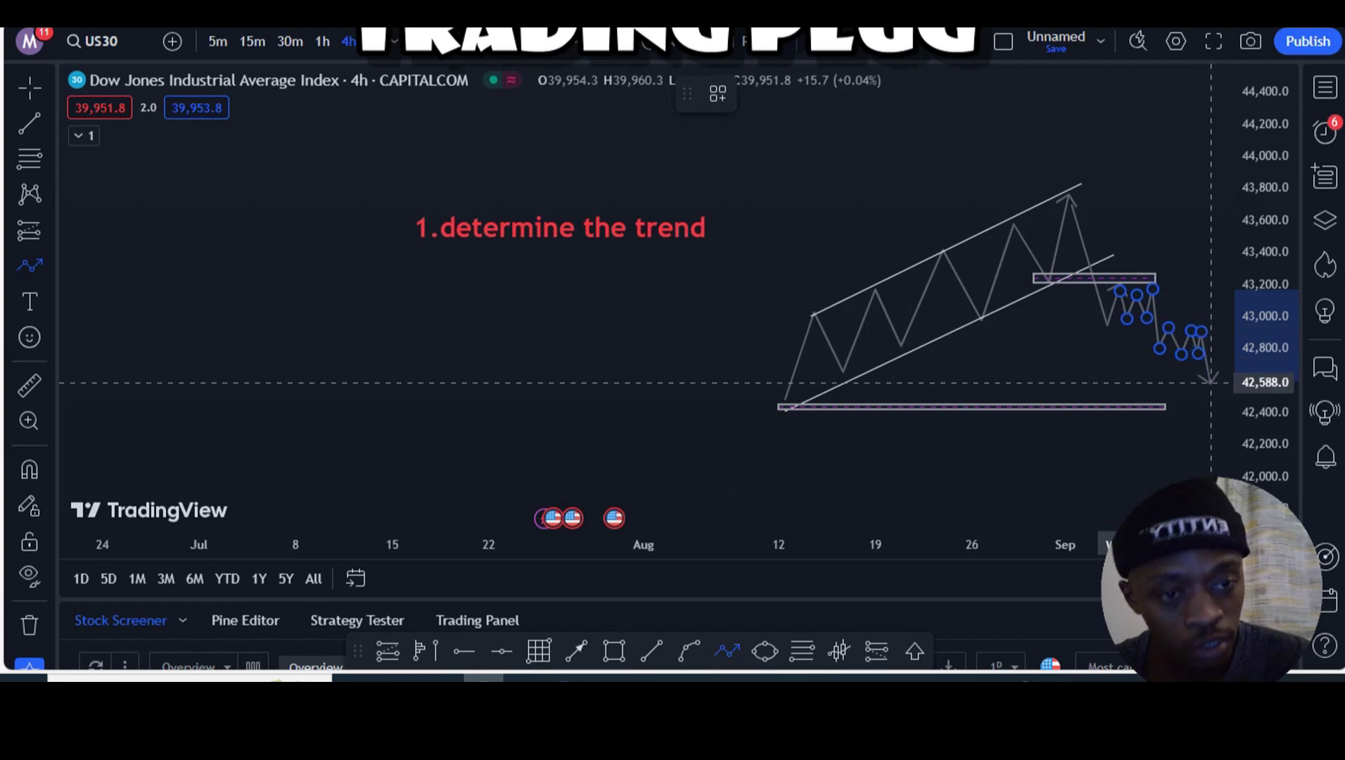
{"action": "double_click", "coordinate": [1213, 402]}
{"action": "left_click", "coordinate": [1147, 371]}
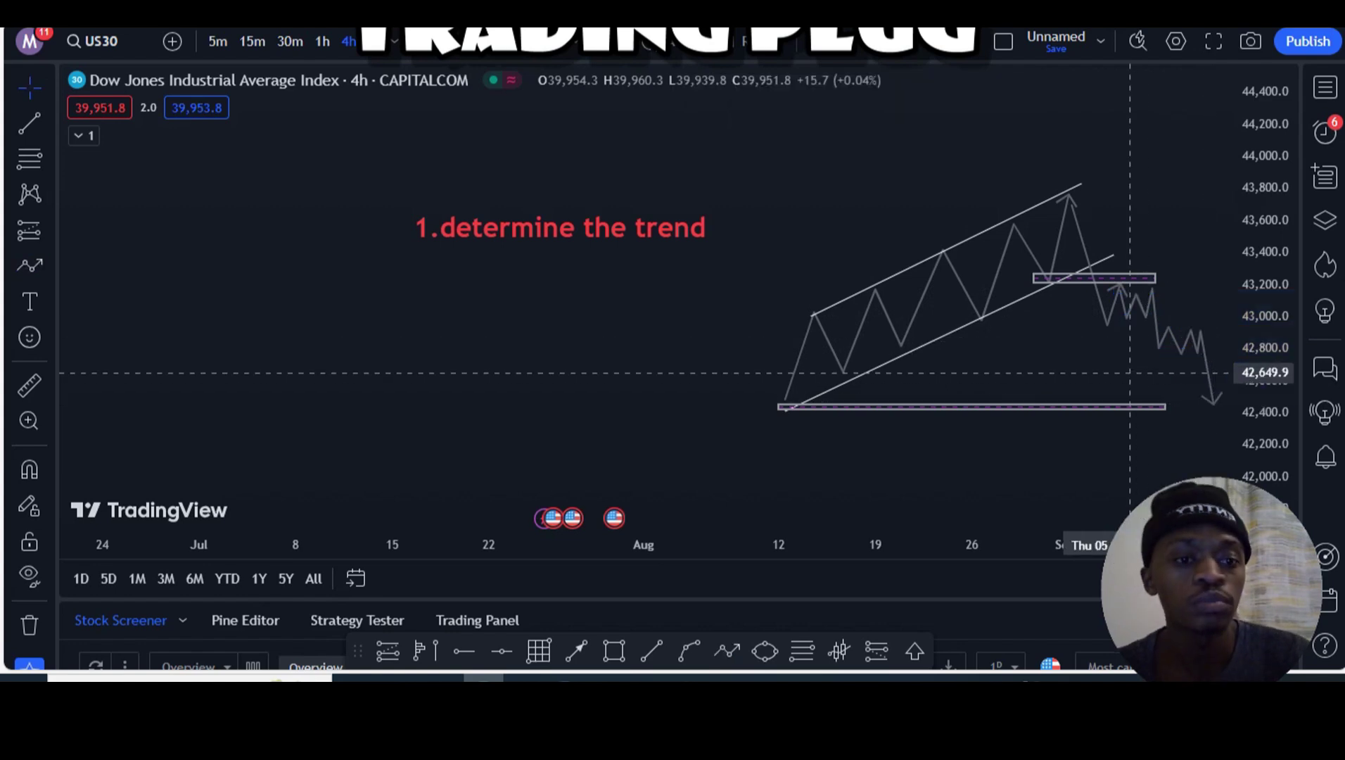
Enclose the first consolidation below the retest rectangle with two rising trend lines, starting at about 42,897 below it and 43,144 above it
{"action": "left_click", "coordinate": [652, 650]}
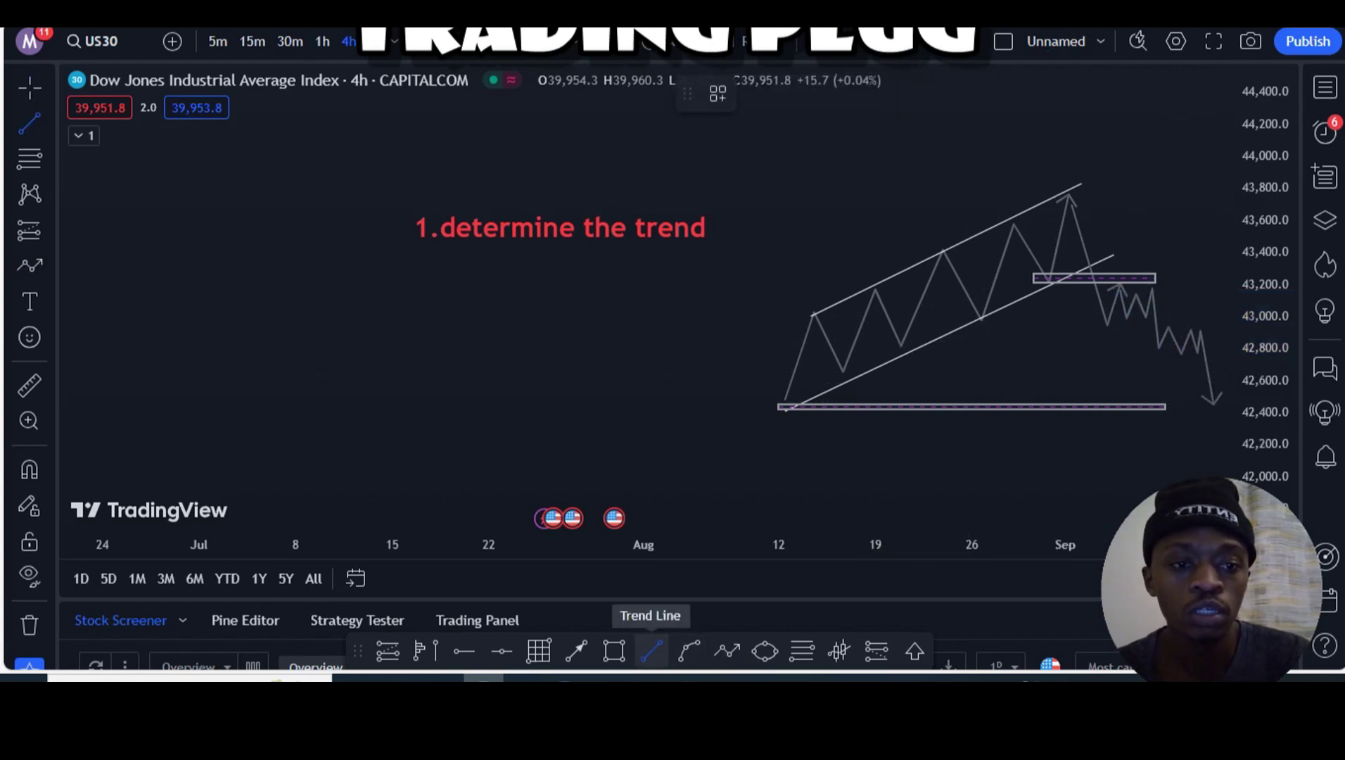
{"action": "left_click", "coordinate": [1107, 333]}
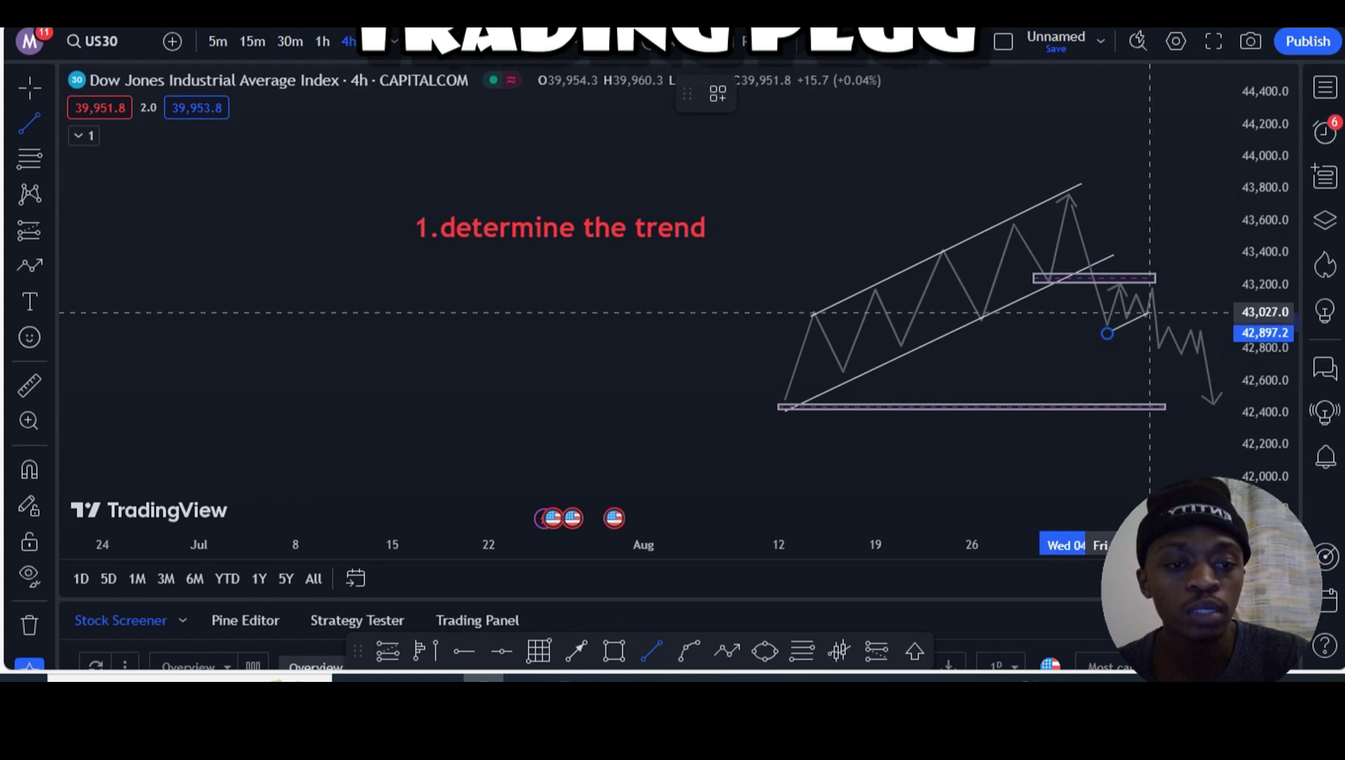
{"action": "left_click", "coordinate": [1160, 310]}
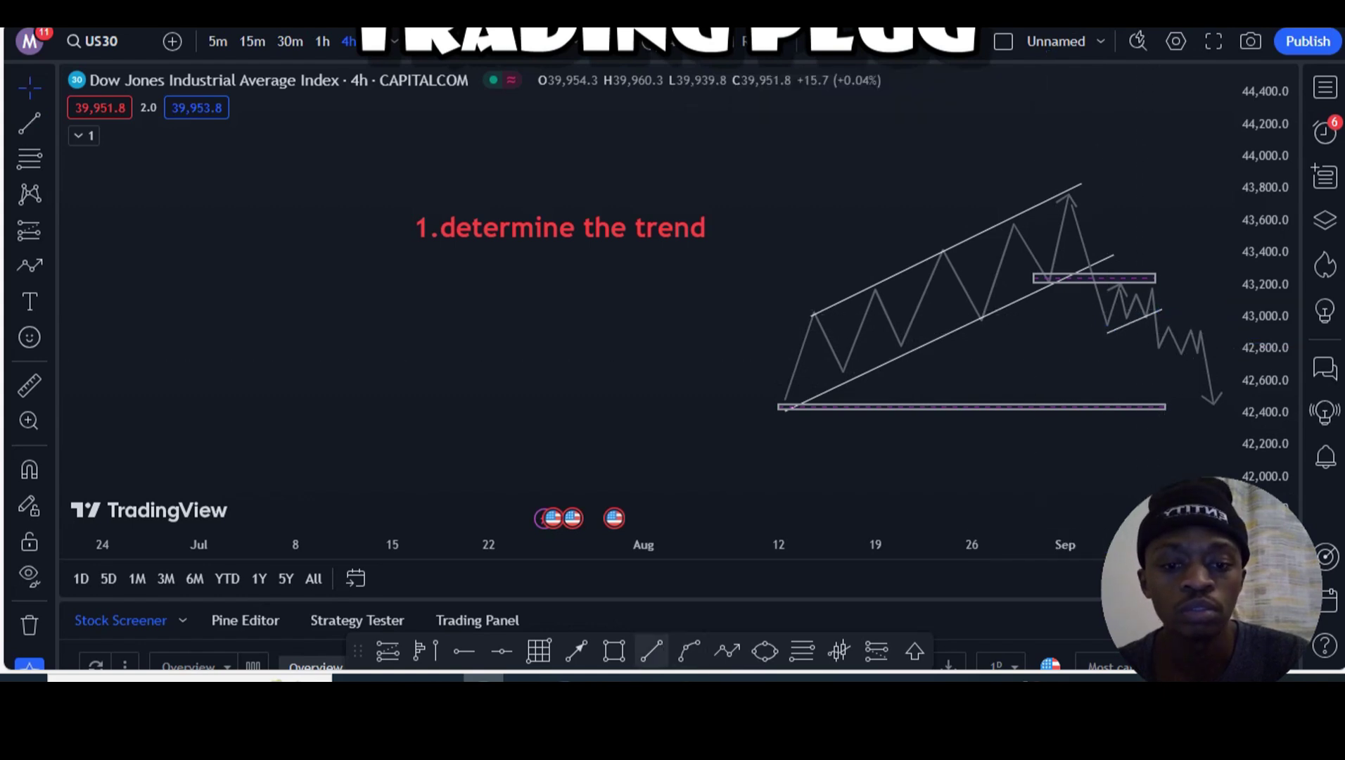
{"action": "left_click", "coordinate": [651, 650]}
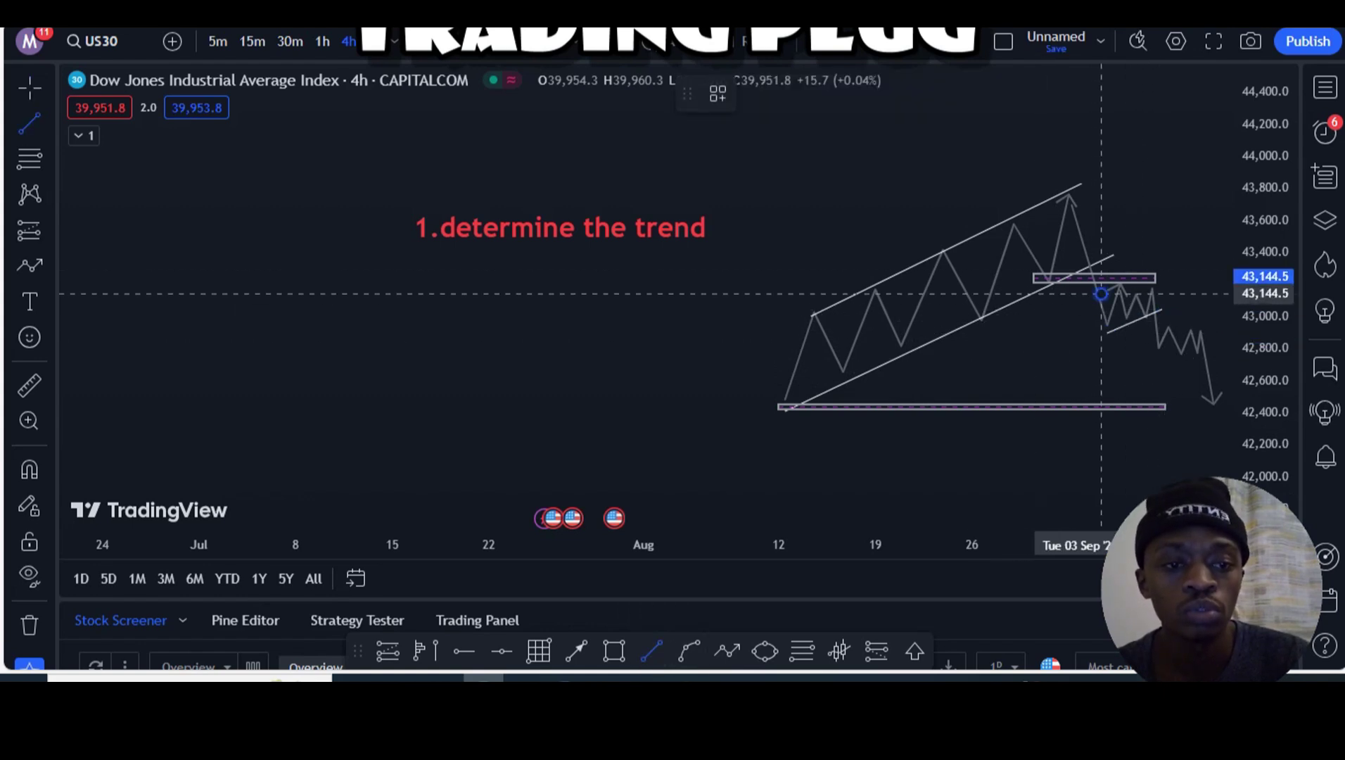
{"action": "left_click", "coordinate": [1156, 284]}
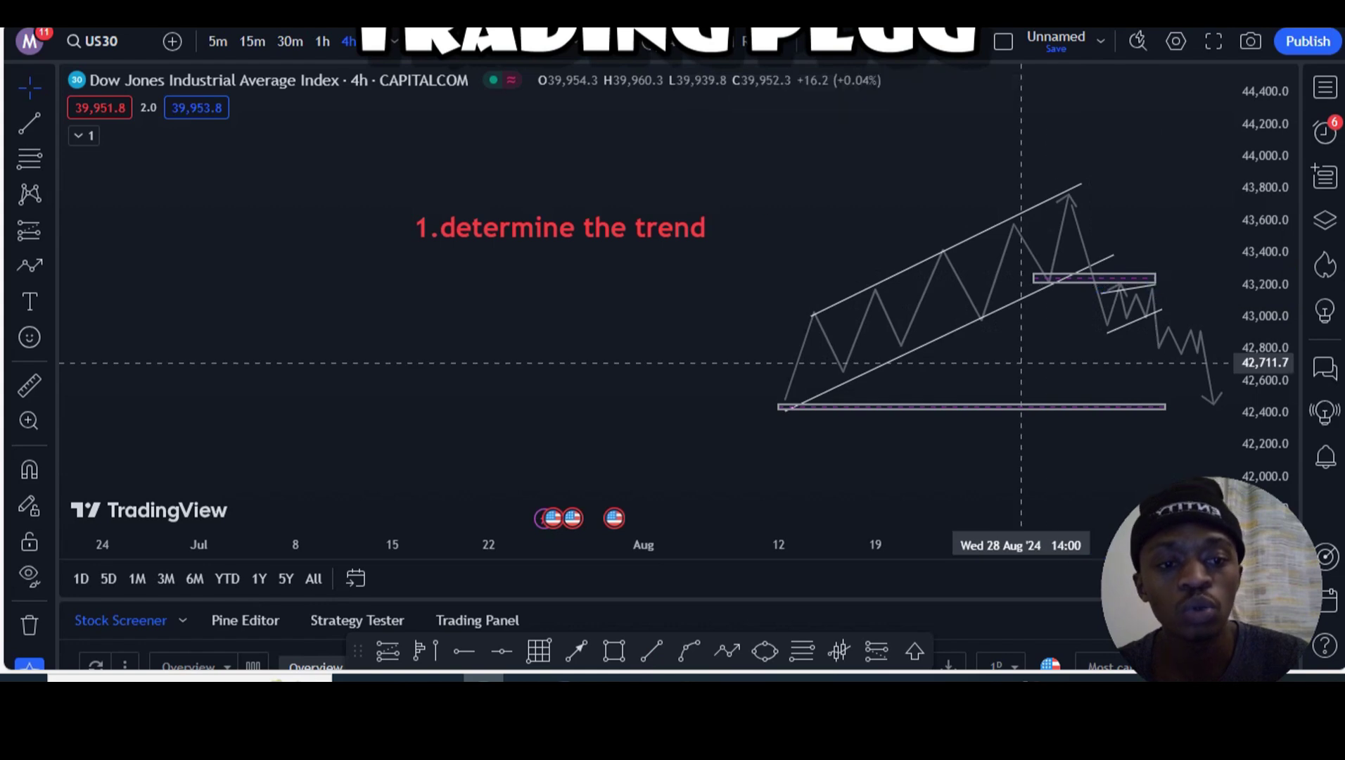
Bracket the second consolidation with two short horizontal trend lines, at about 42,730 below it and about 42,959 above it
{"action": "left_click", "coordinate": [651, 650]}
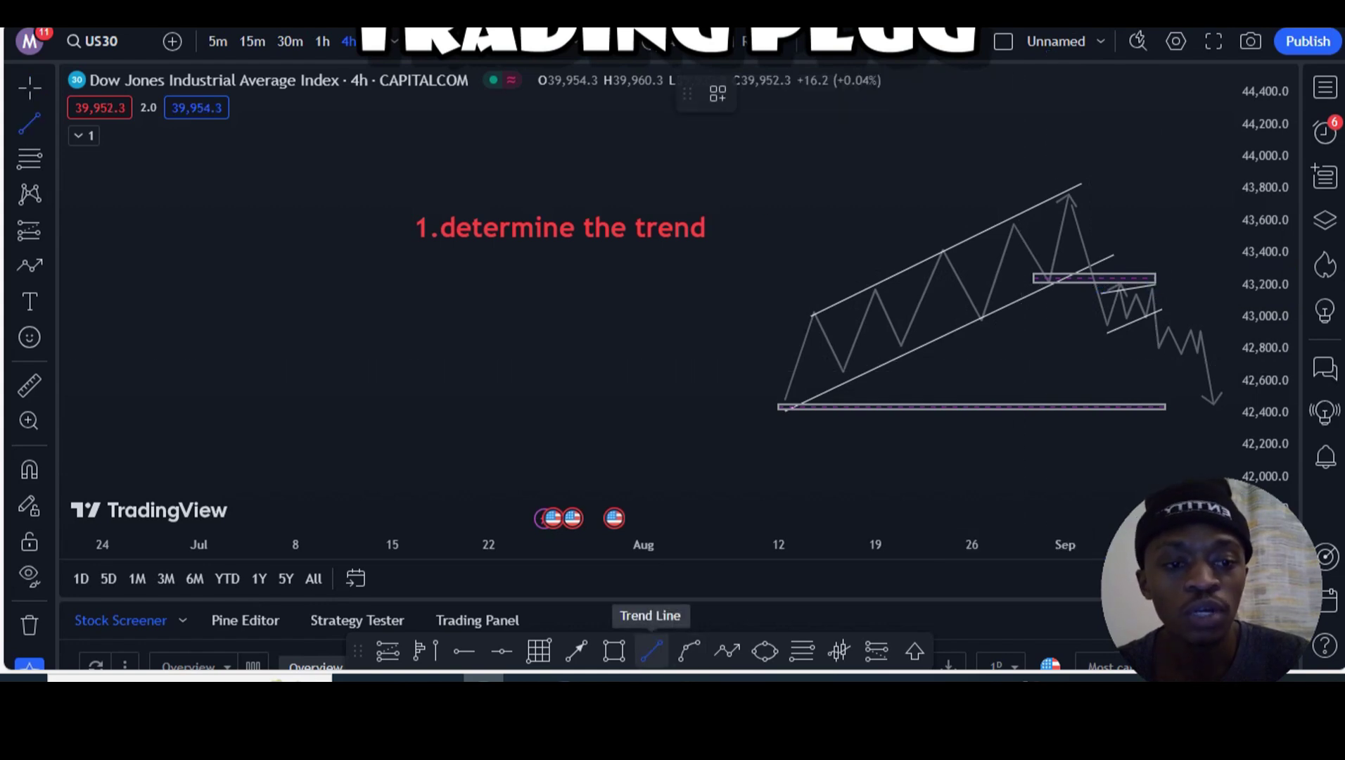
{"action": "left_click", "coordinate": [1156, 359]}
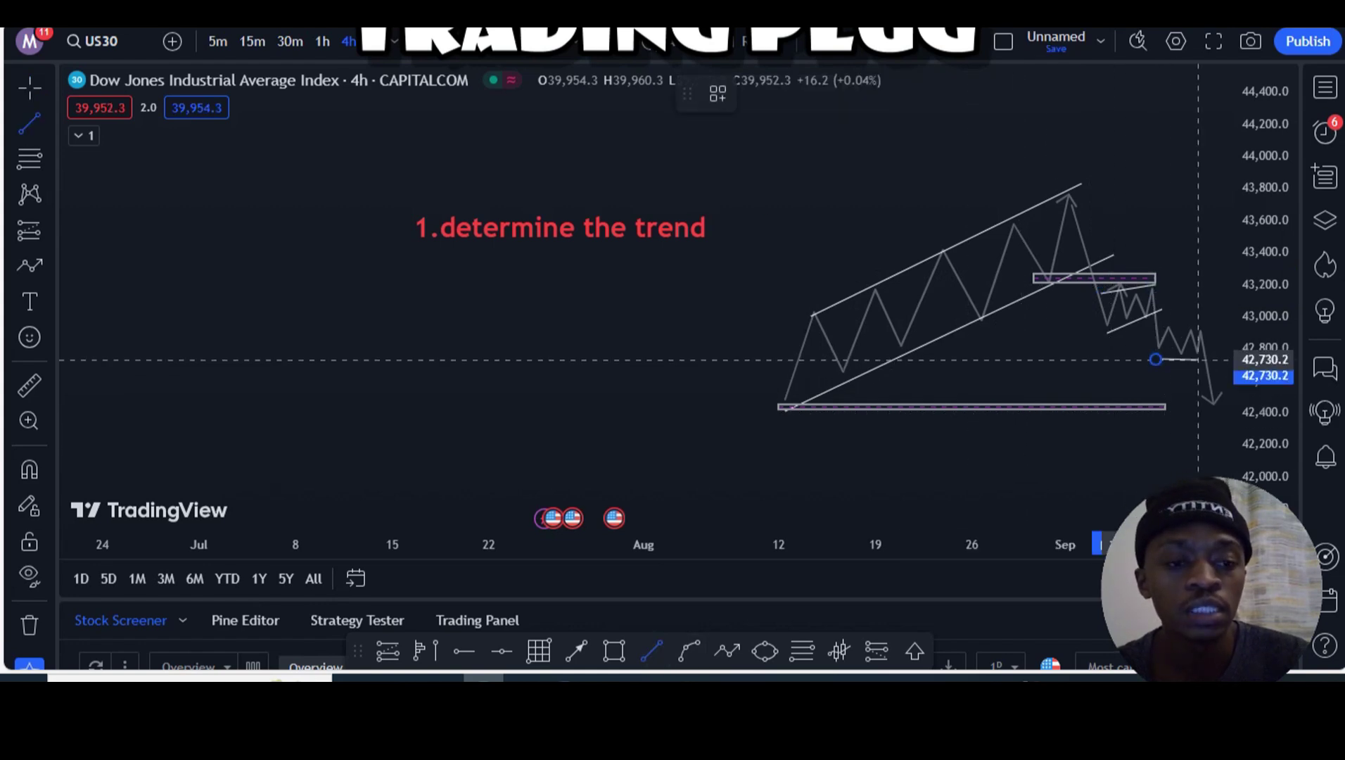
{"action": "left_click", "coordinate": [1198, 359]}
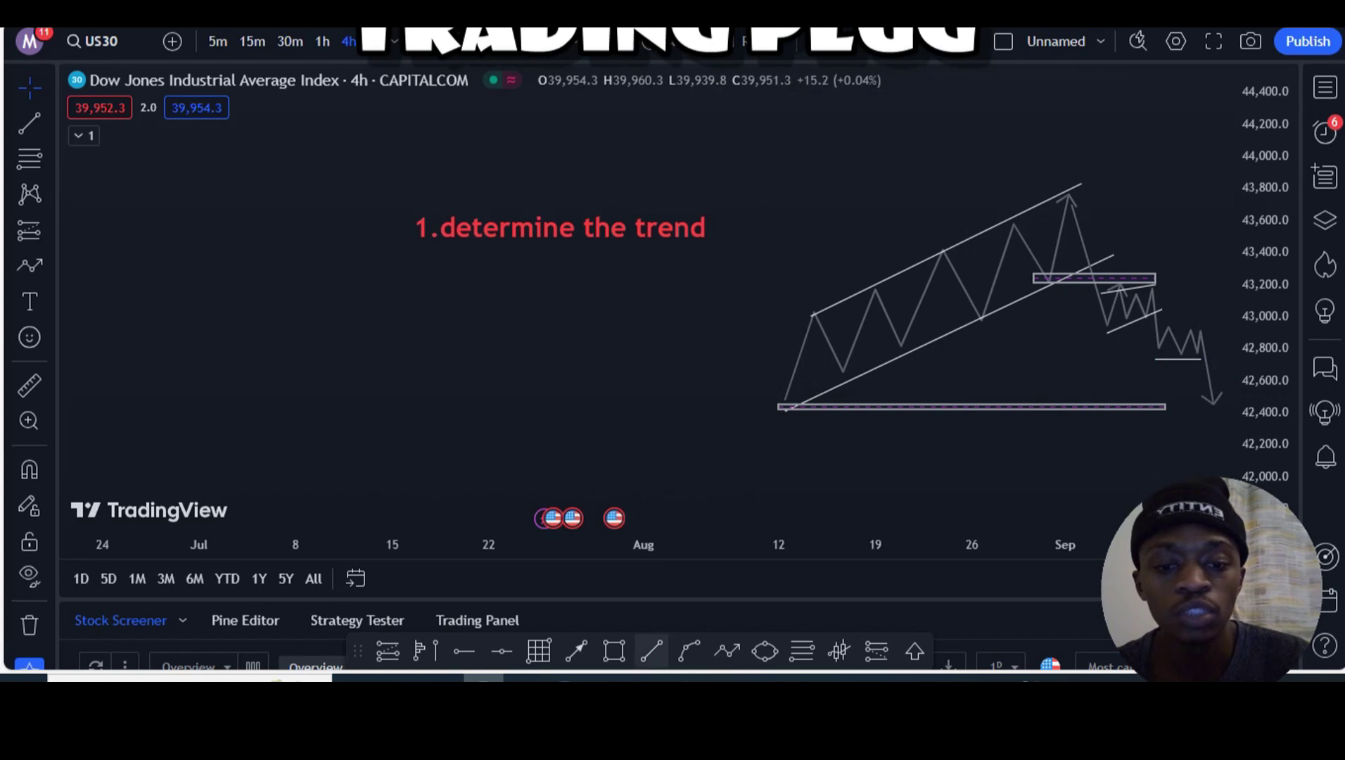
{"action": "left_click", "coordinate": [652, 650]}
{"action": "left_click", "coordinate": [1166, 323]}
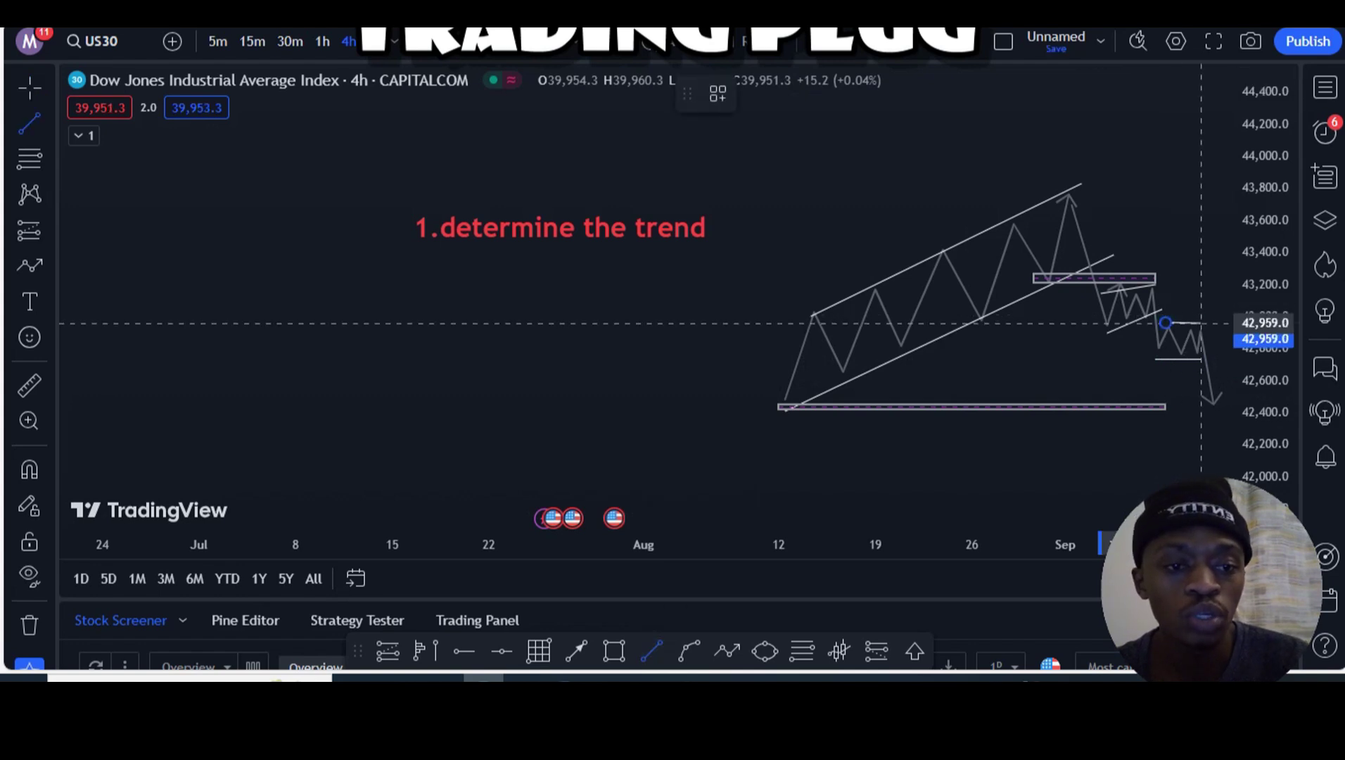
{"action": "left_click", "coordinate": [1200, 323]}
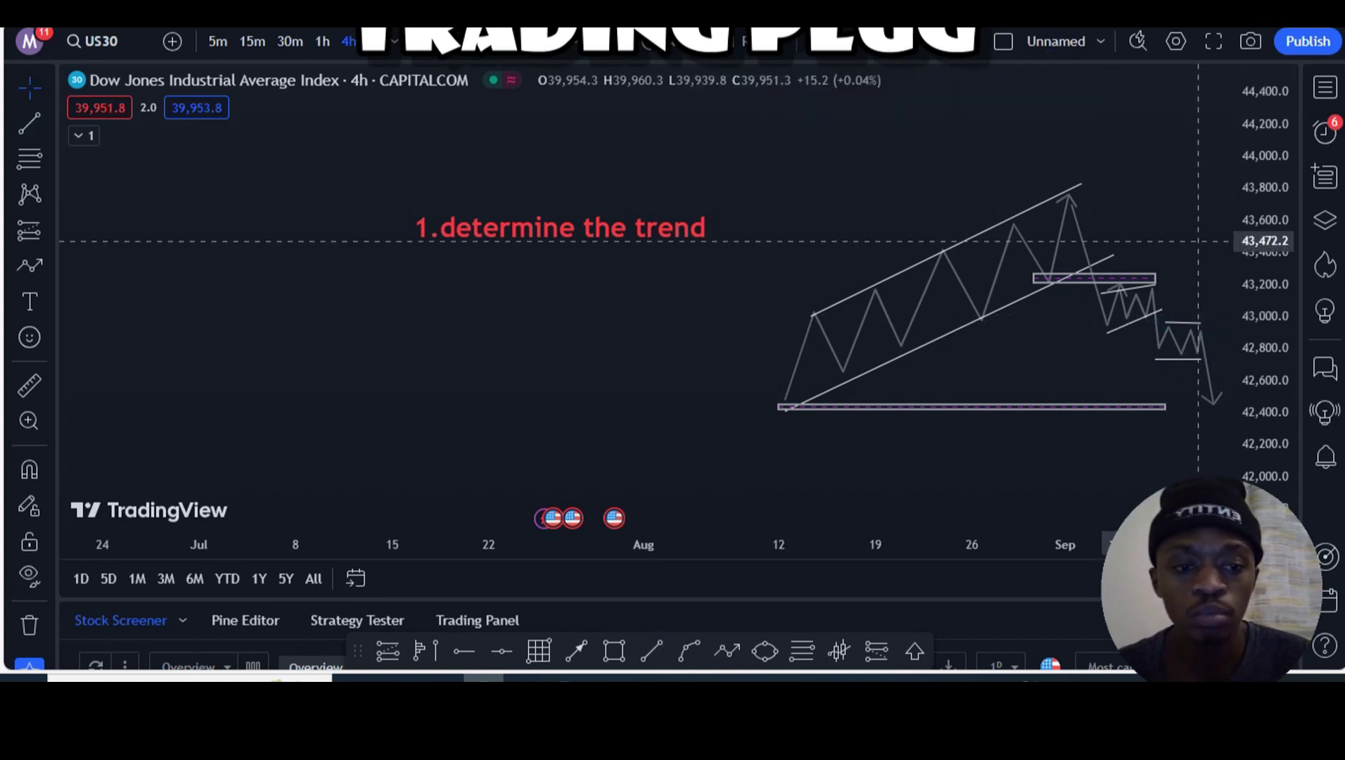
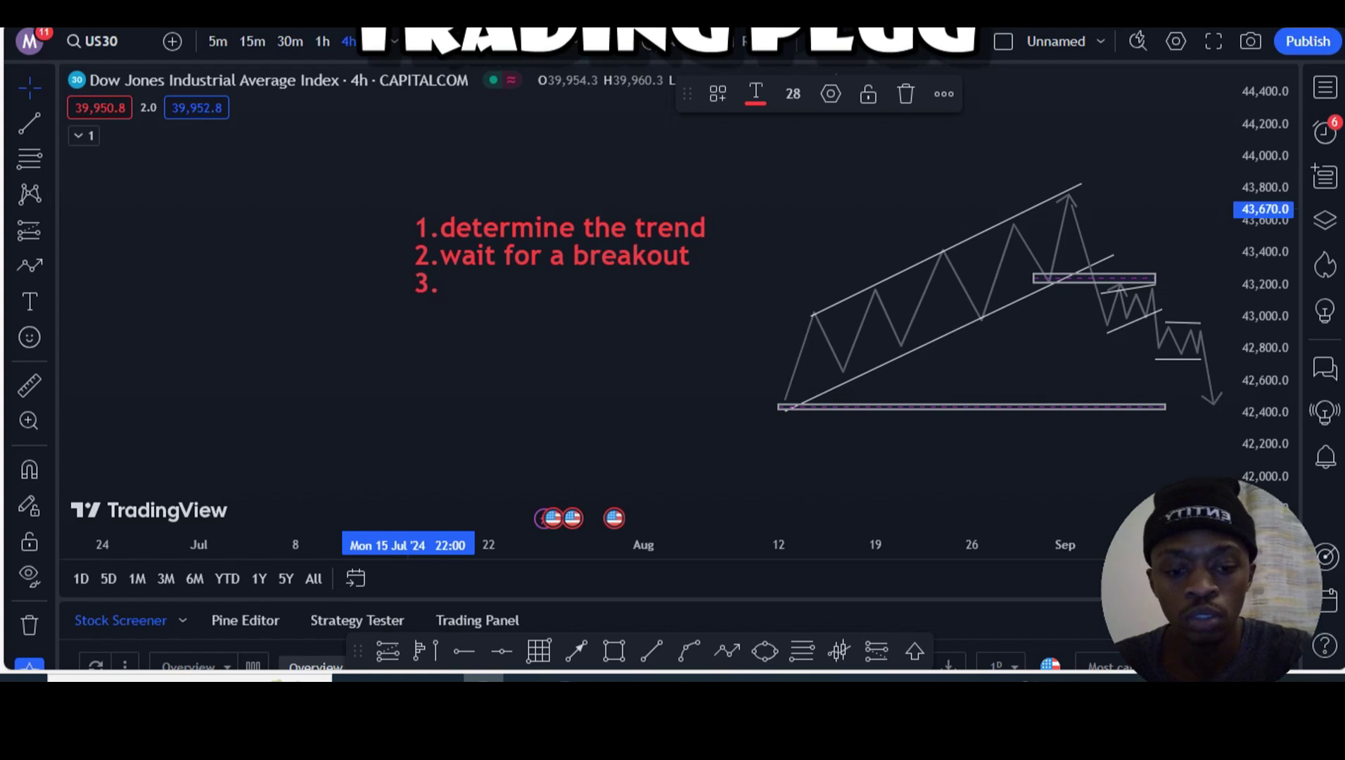
Complete the third item of the red text list with "look for corrections"
{"action": "type", "text": "look"}
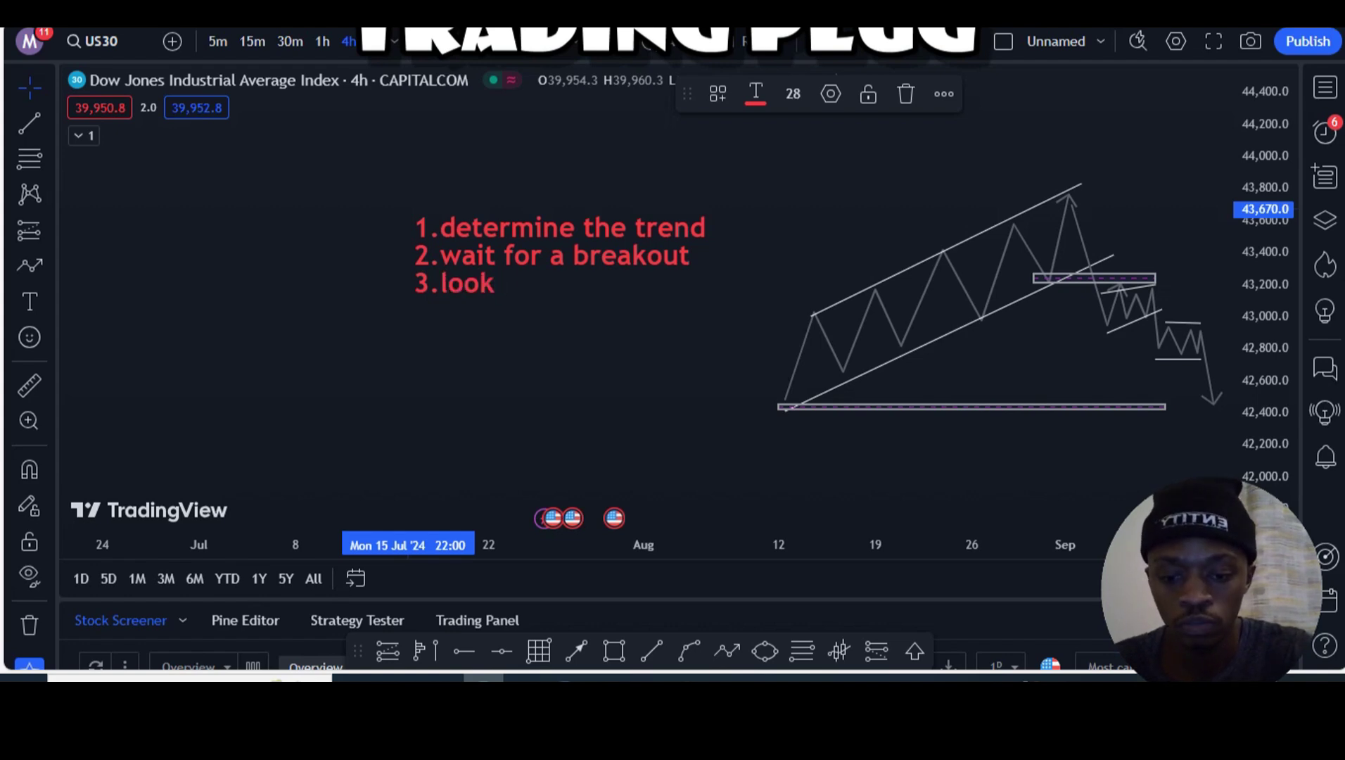
{"action": "type", "text": " for c"}
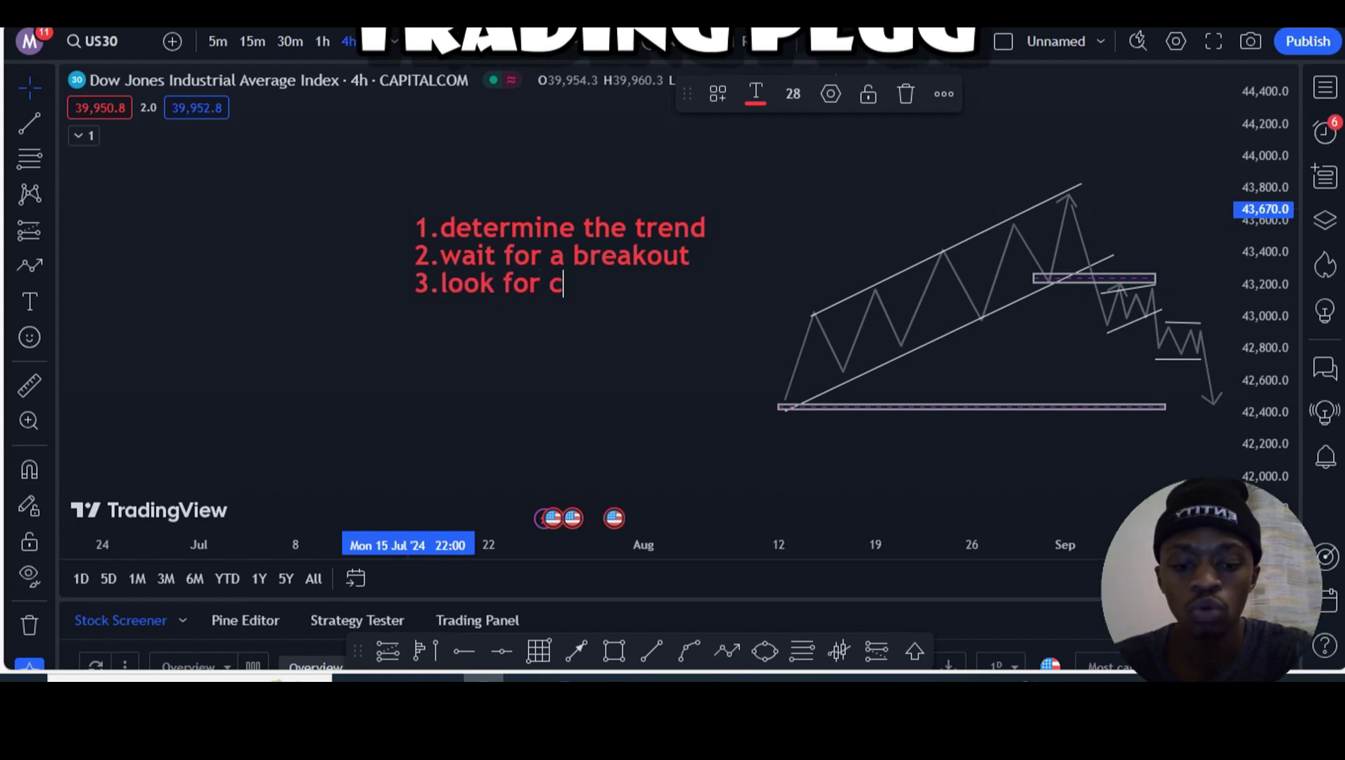
{"action": "type", "text": "orrect"}
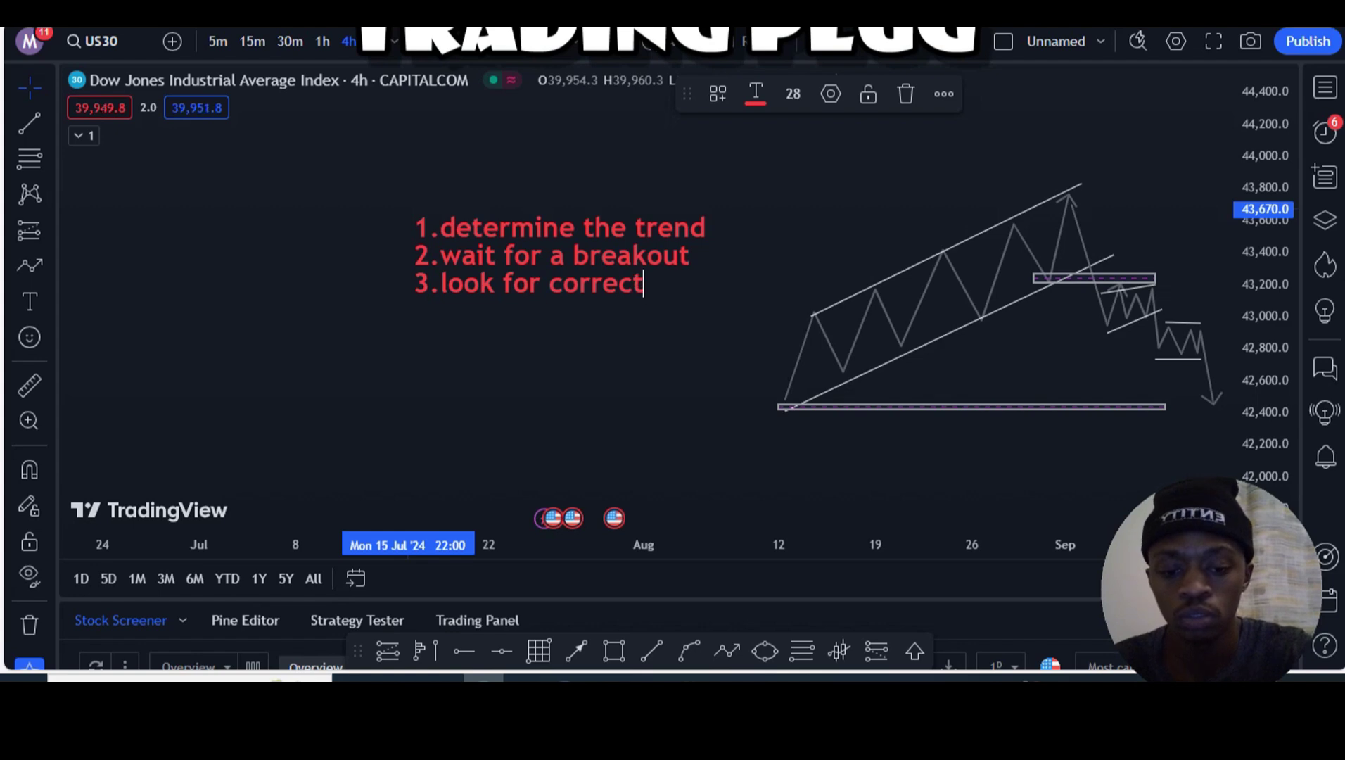
{"action": "type", "text": "ions"}
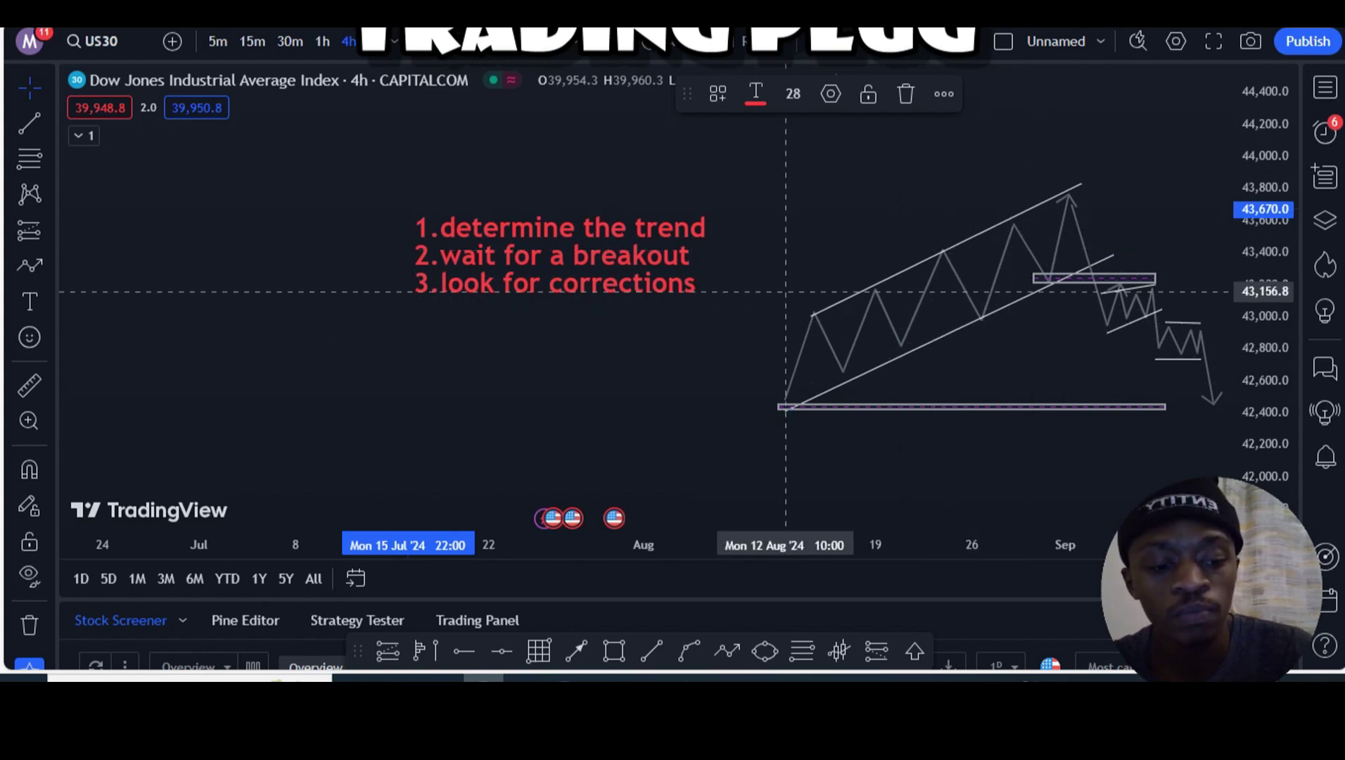
Add a fourth item reading "4. REPEAT!!" to the red text list and finish editing the text
{"action": "key", "text": "Return"}
{"action": "type", "text": "4."}
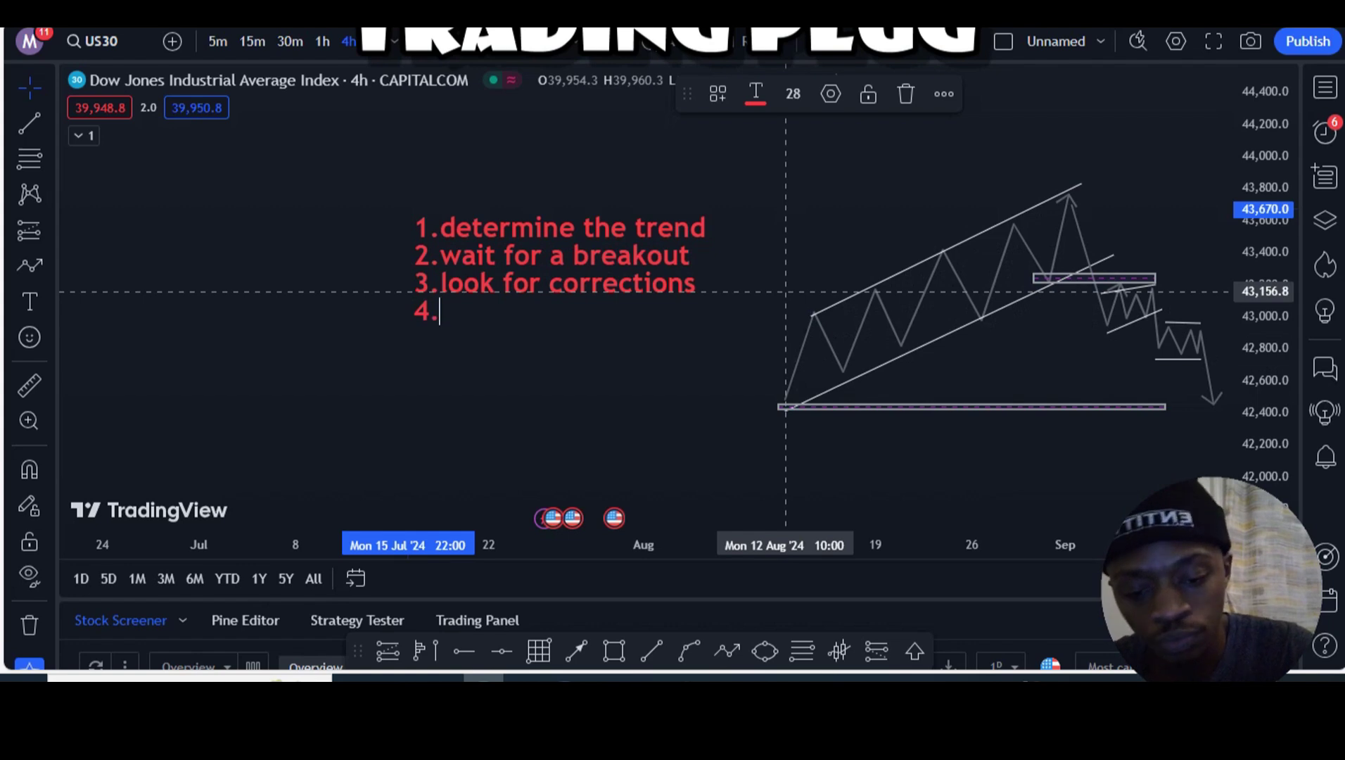
{"action": "type", "text": " RE"}
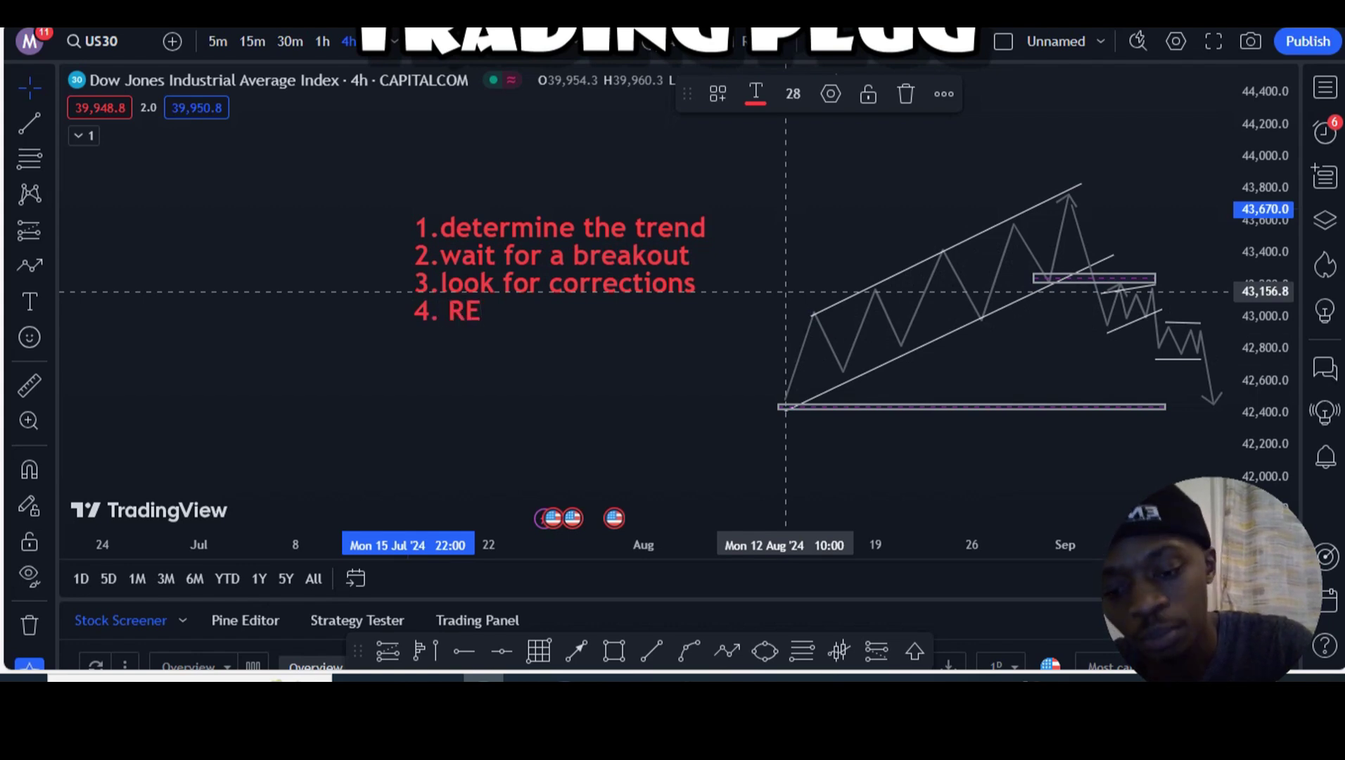
{"action": "type", "text": "APE"}
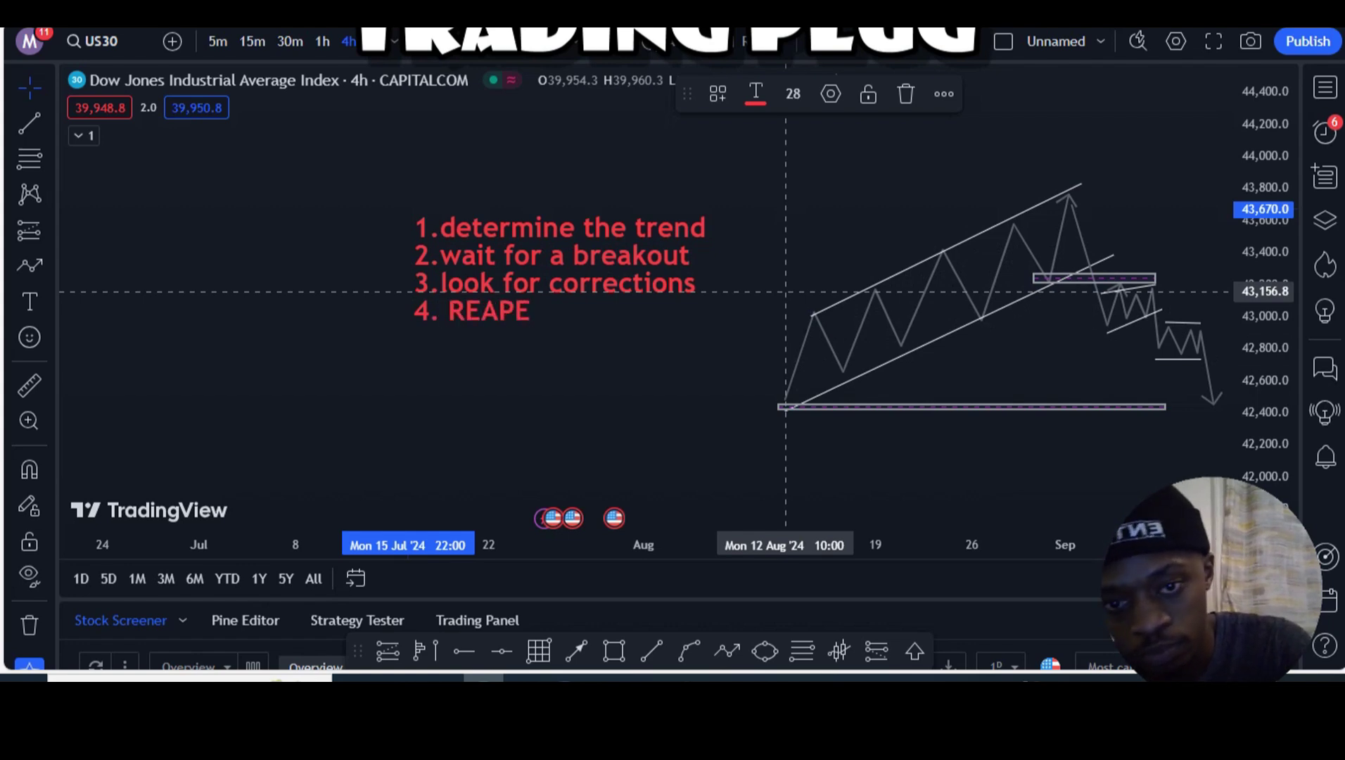
{"action": "key", "text": "BackSpace"}
{"action": "key", "text": "BackSpace"}
{"action": "key", "text": "BackSpace"}
{"action": "type", "text": "PEAT"}
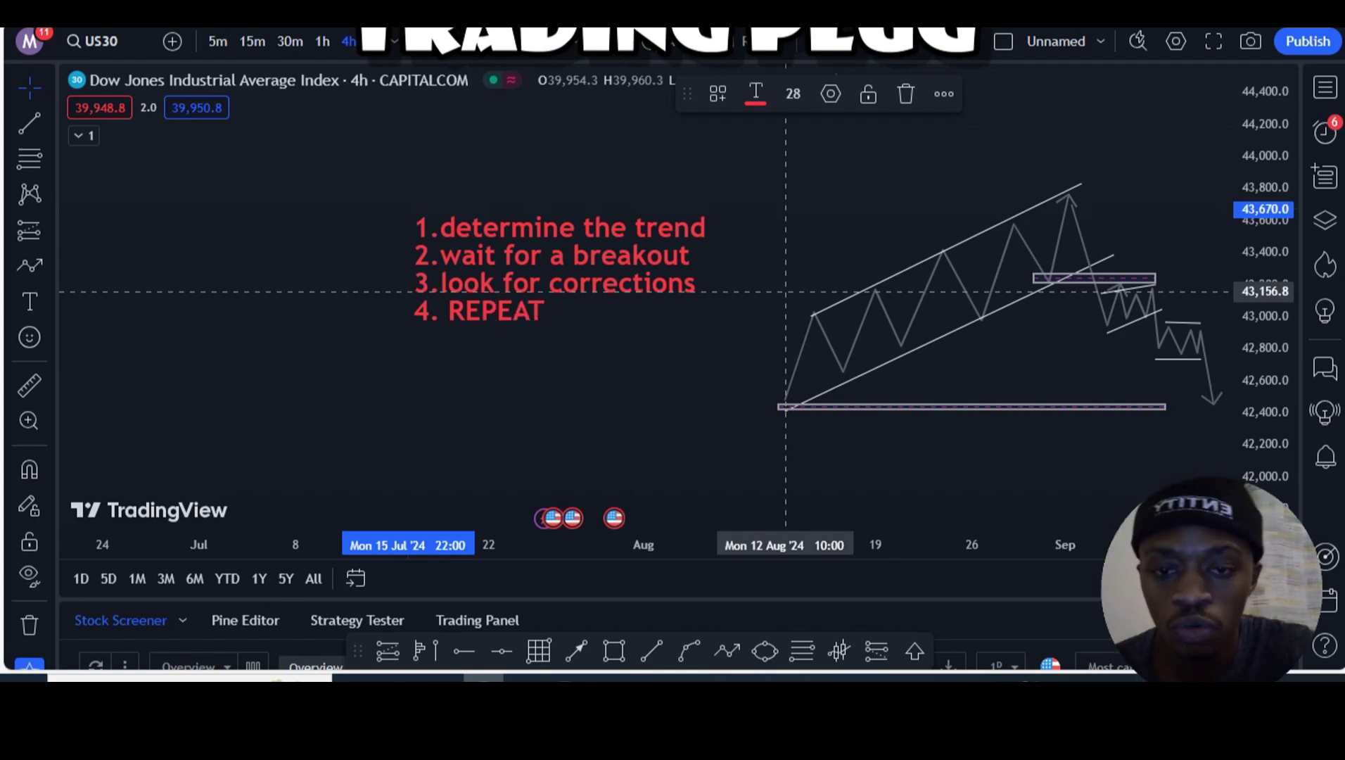
{"action": "type", "text": "!!"}
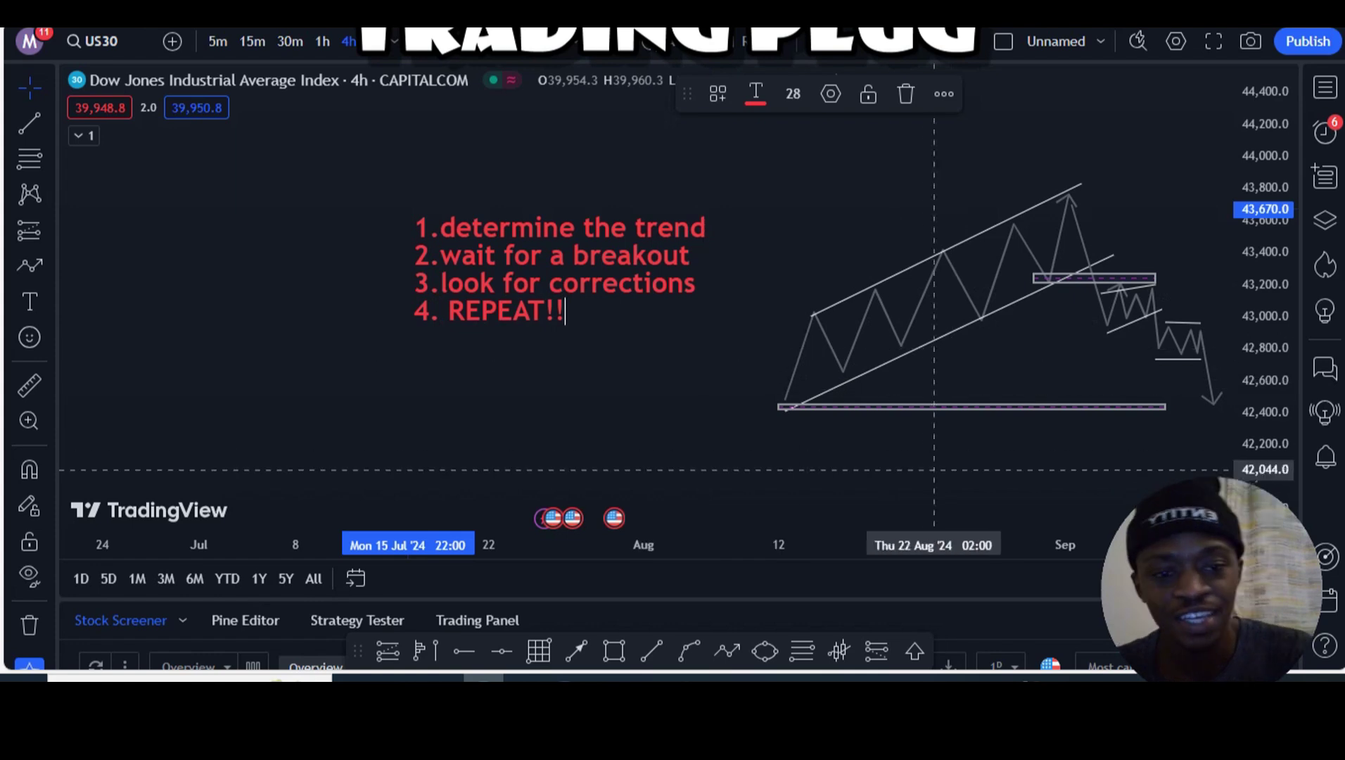
{"action": "left_click", "coordinate": [921, 470]}
Return to the real price candles and remove all drawings from the US30 chart
{"action": "left_click_drag", "start_coordinate": [921, 470], "coordinate": [817, 135]}
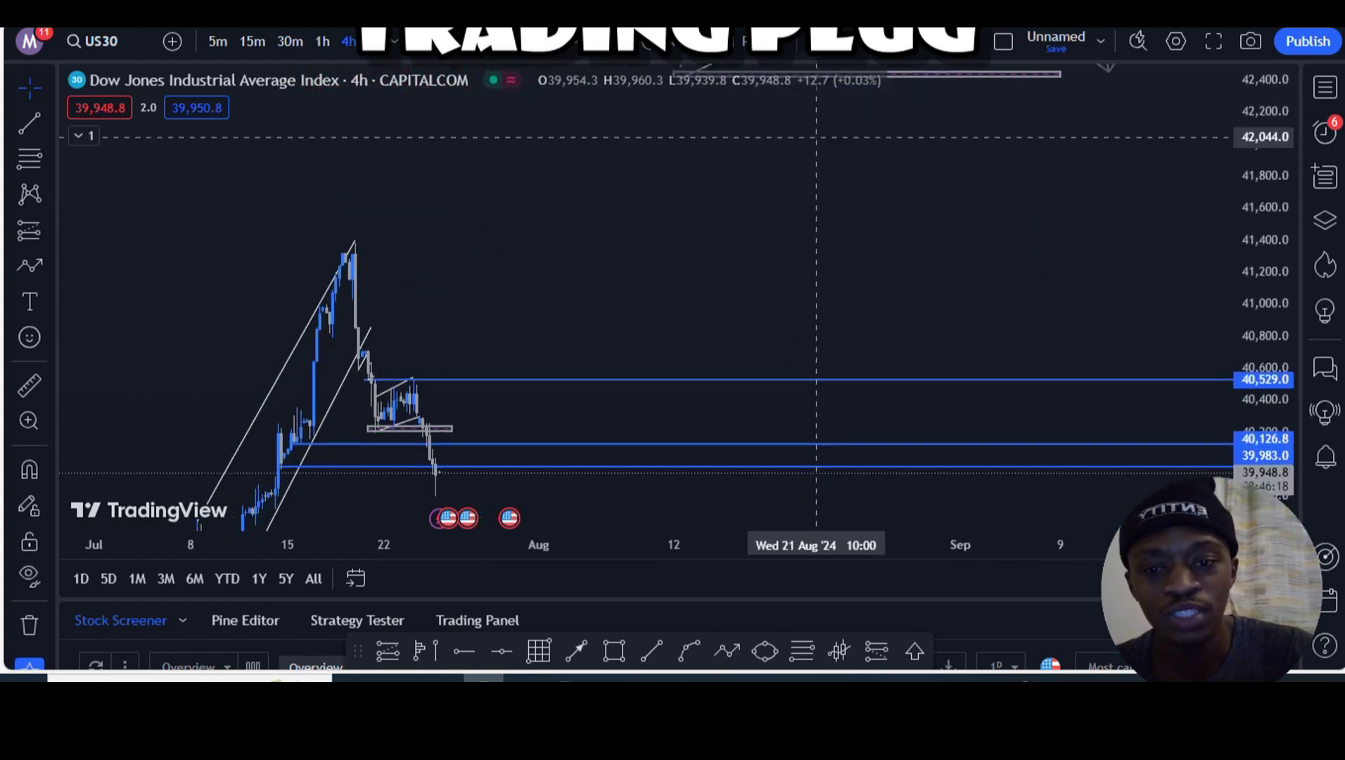
{"action": "left_click_drag", "start_coordinate": [689, 135], "coordinate": [921, 106]}
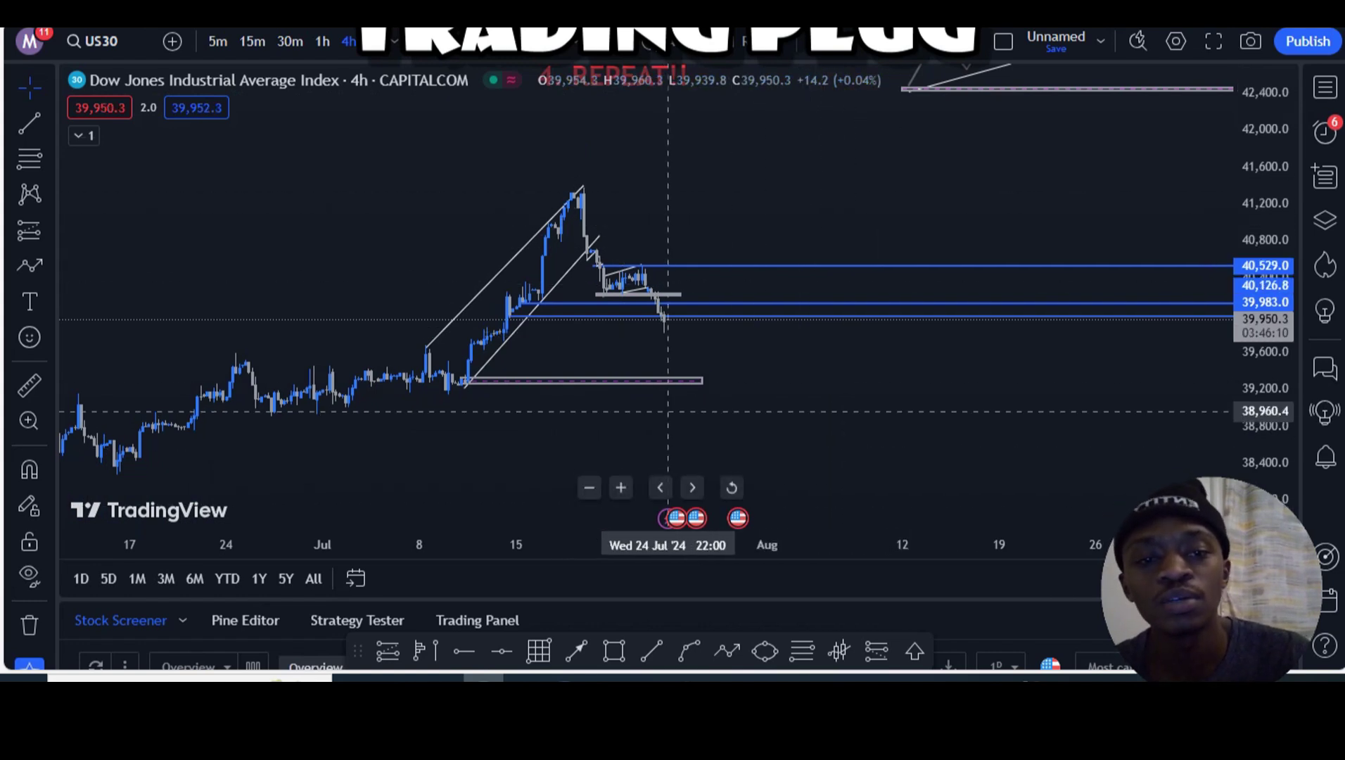
{"action": "right_click", "coordinate": [848, 179]}
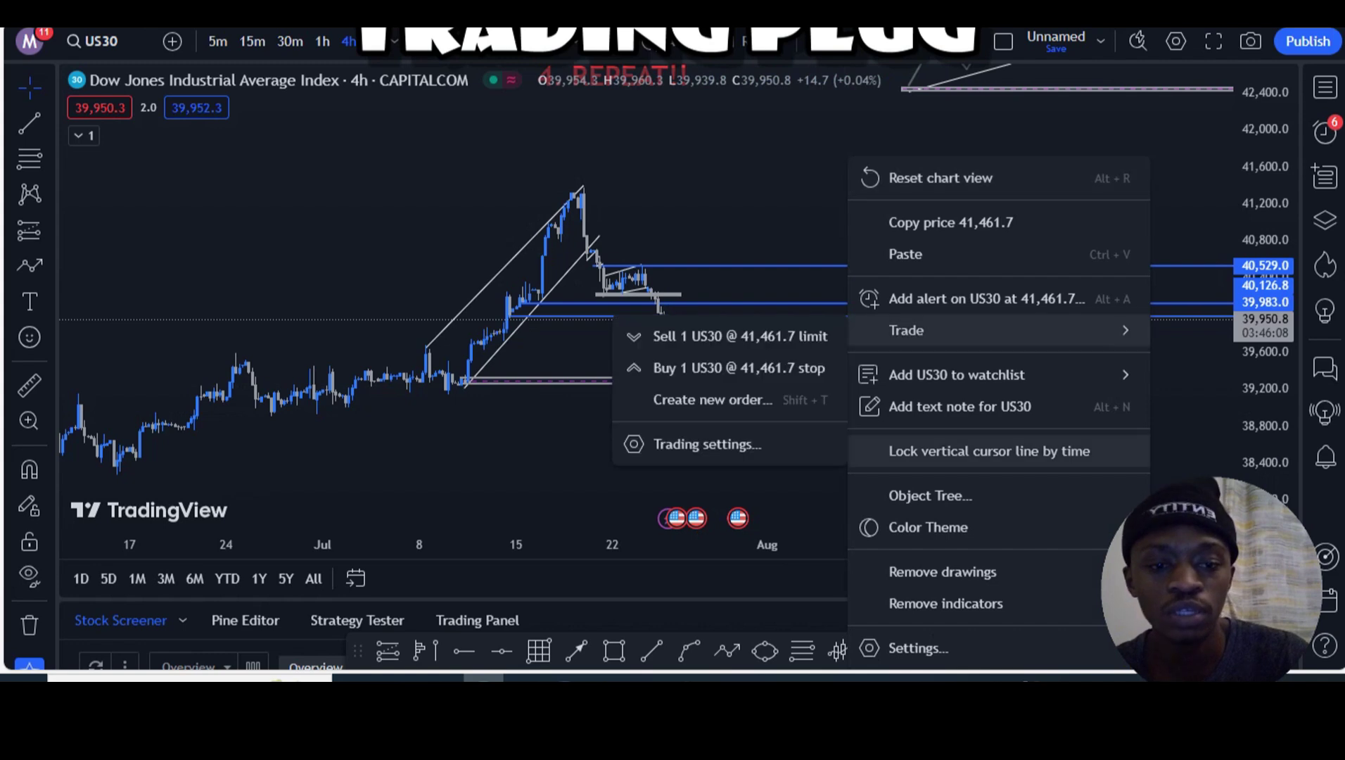
{"action": "left_click", "coordinate": [943, 571]}
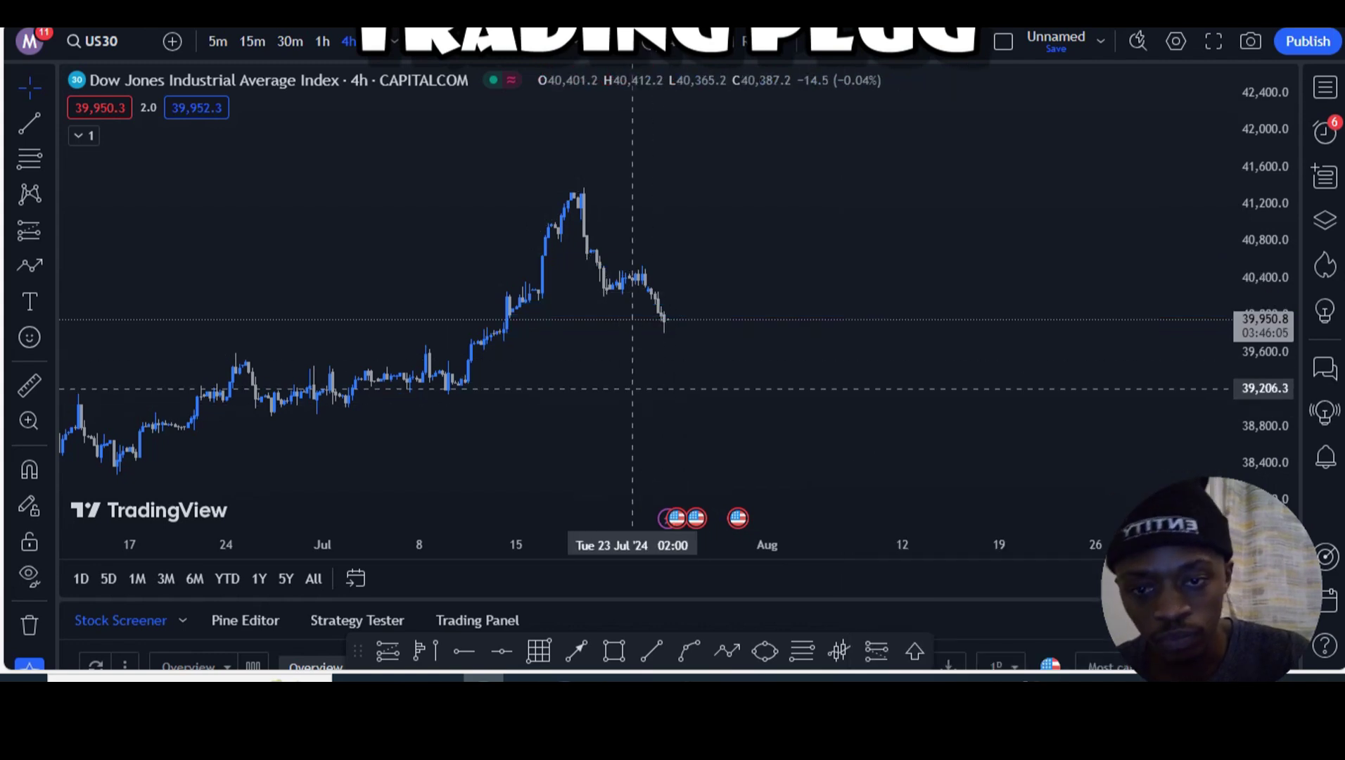
Switch the US30 chart from the four-hour to the 1D timeframe
{"action": "left_click_drag", "start_coordinate": [667, 384], "coordinate": [895, 281]}
{"action": "scroll", "coordinate": [633, 451], "scroll_direction": "down", "scroll_amount": 3}
{"action": "left_click_drag", "start_coordinate": [633, 450], "coordinate": [837, 323]}
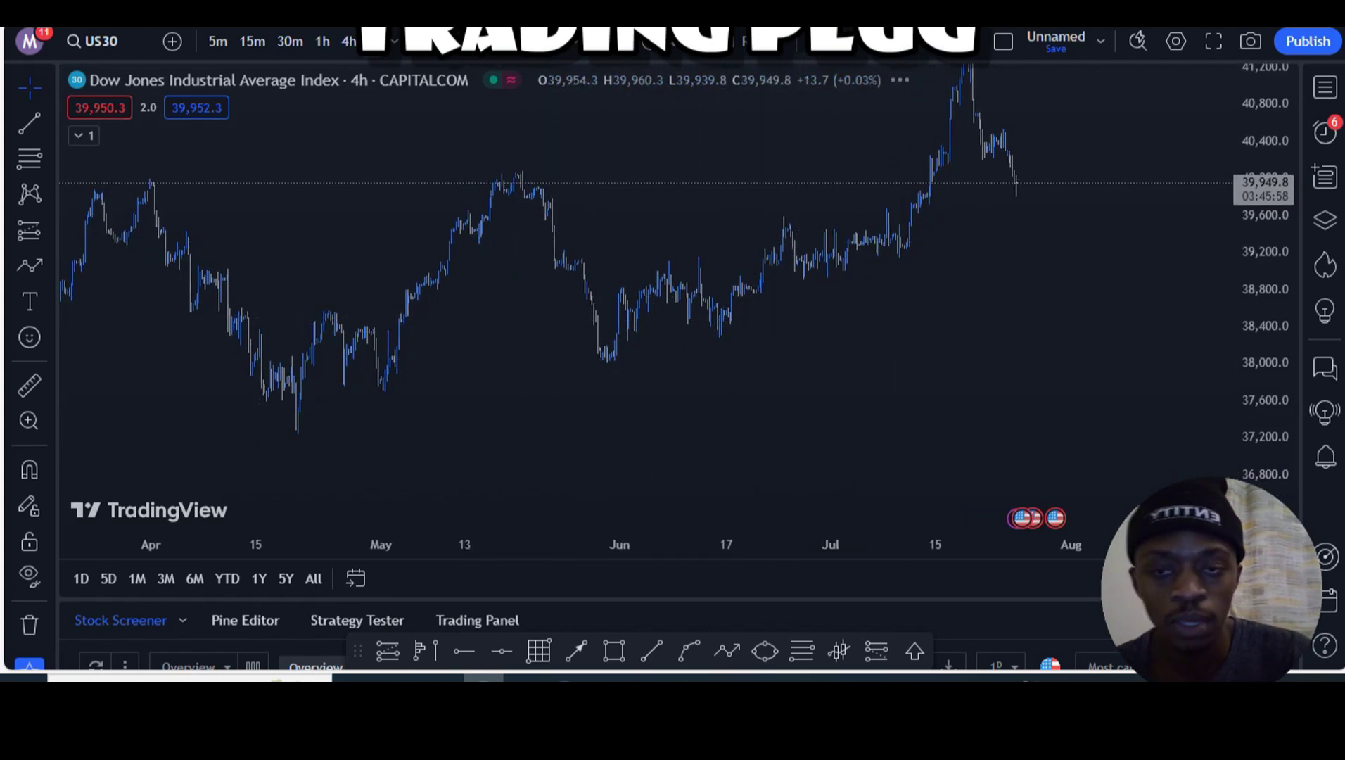
{"action": "type", "text": "1D"}
{"action": "key", "text": "Return"}
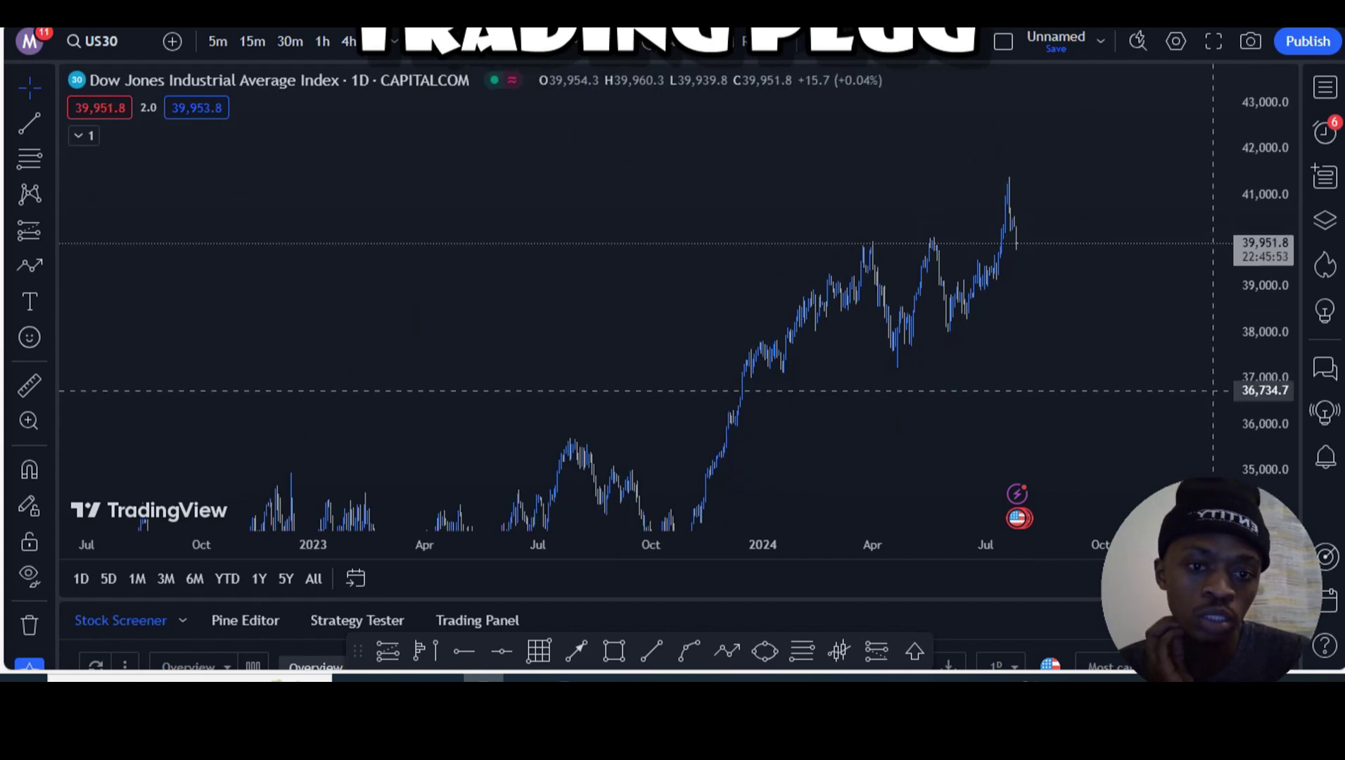
Draw a rising trend line from the October 2022 low at about 28,417 through the October 2023 low, extending past the latest candle
{"action": "left_click_drag", "start_coordinate": [1263, 390], "coordinate": [1263, 450]}
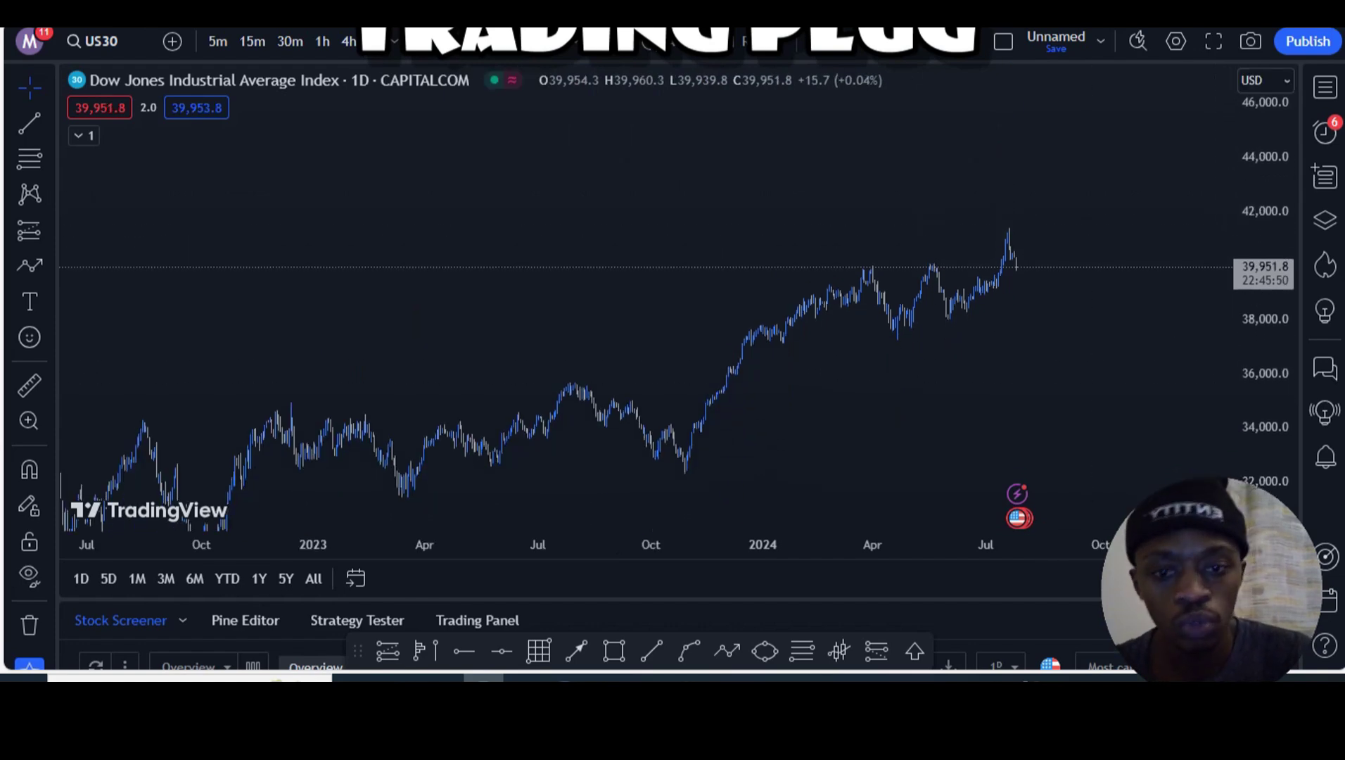
{"action": "left_click_drag", "start_coordinate": [1067, 363], "coordinate": [1067, 250]}
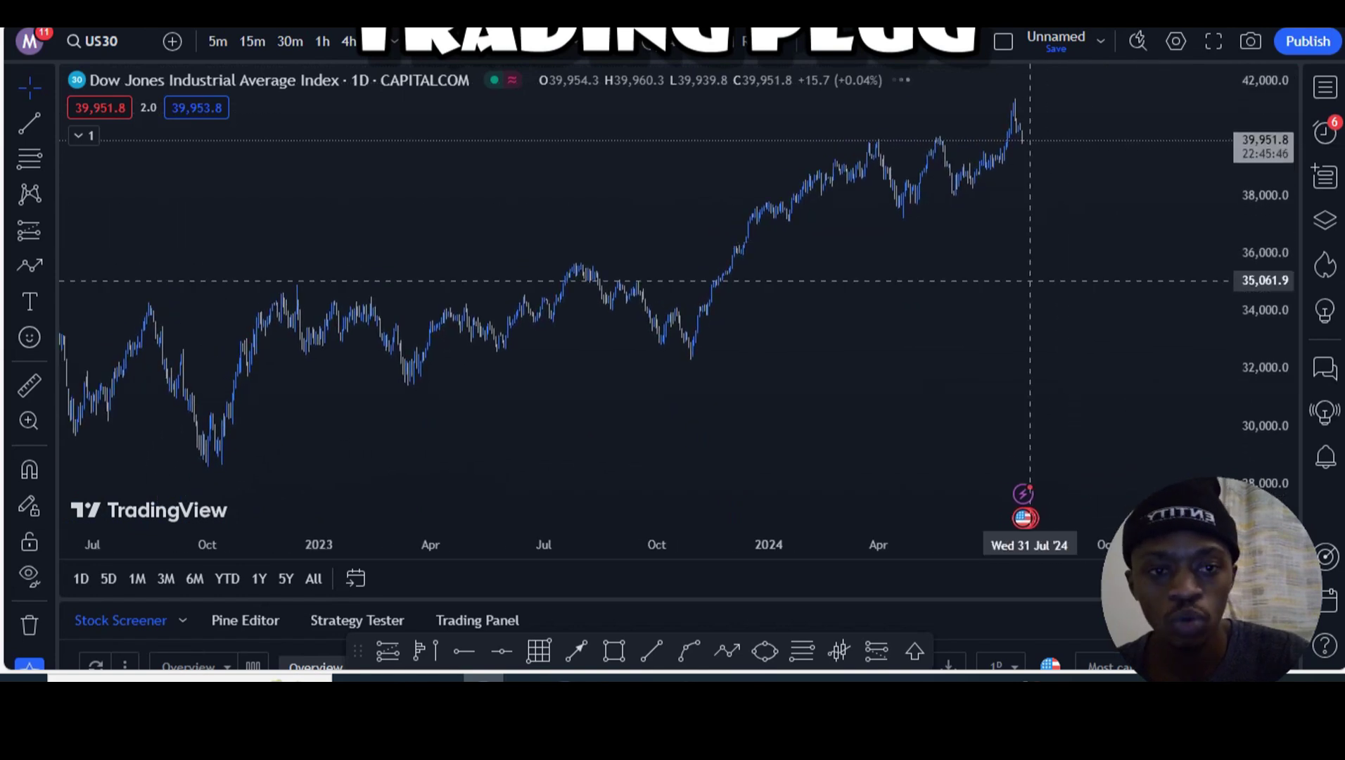
{"action": "left_click", "coordinate": [651, 650]}
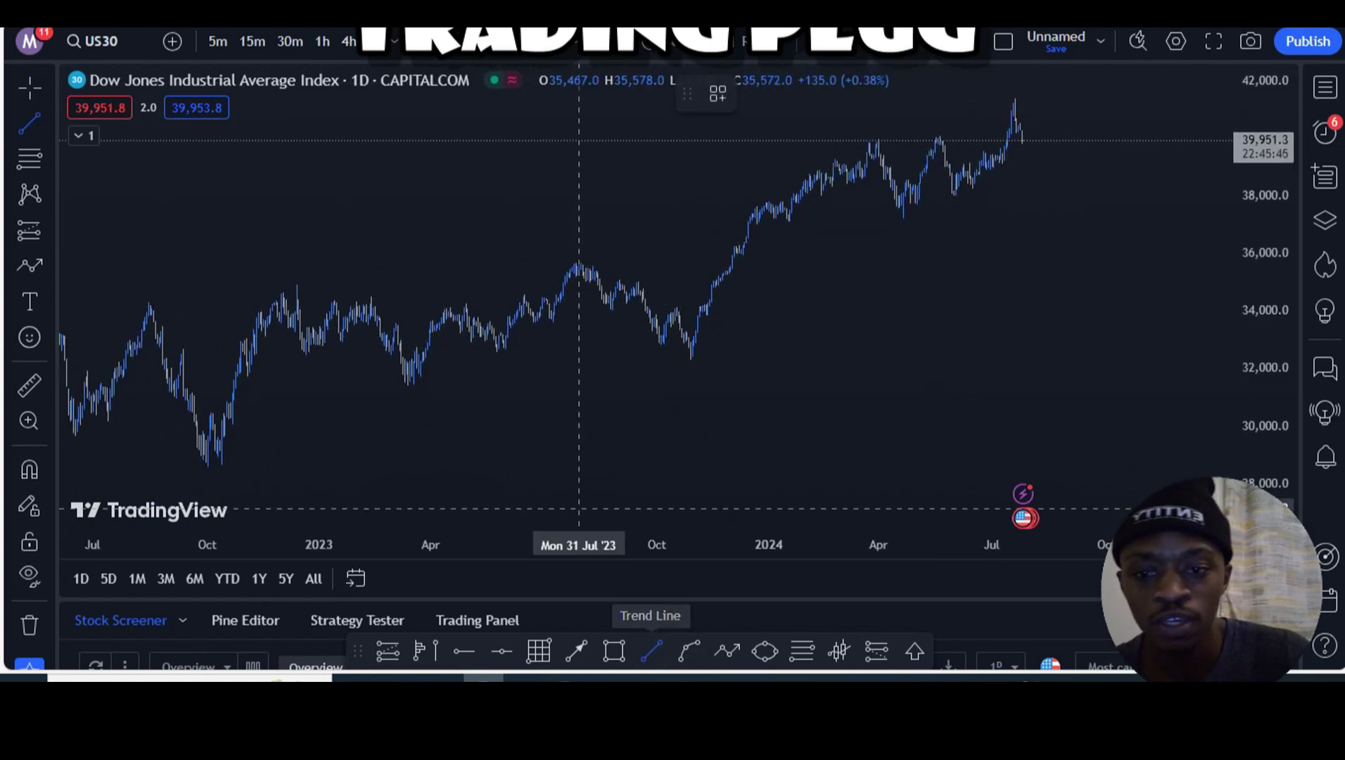
{"action": "left_click", "coordinate": [217, 472]}
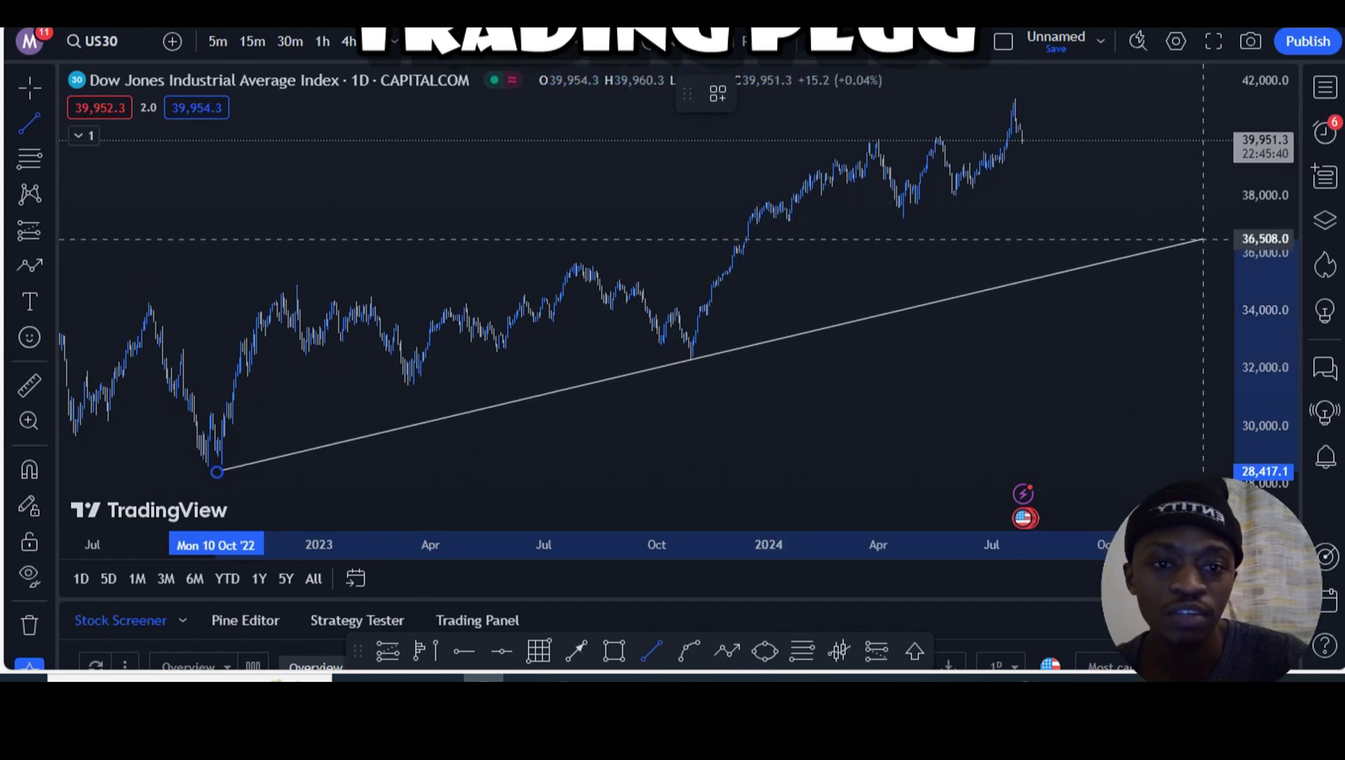
{"action": "left_click", "coordinate": [1215, 237]}
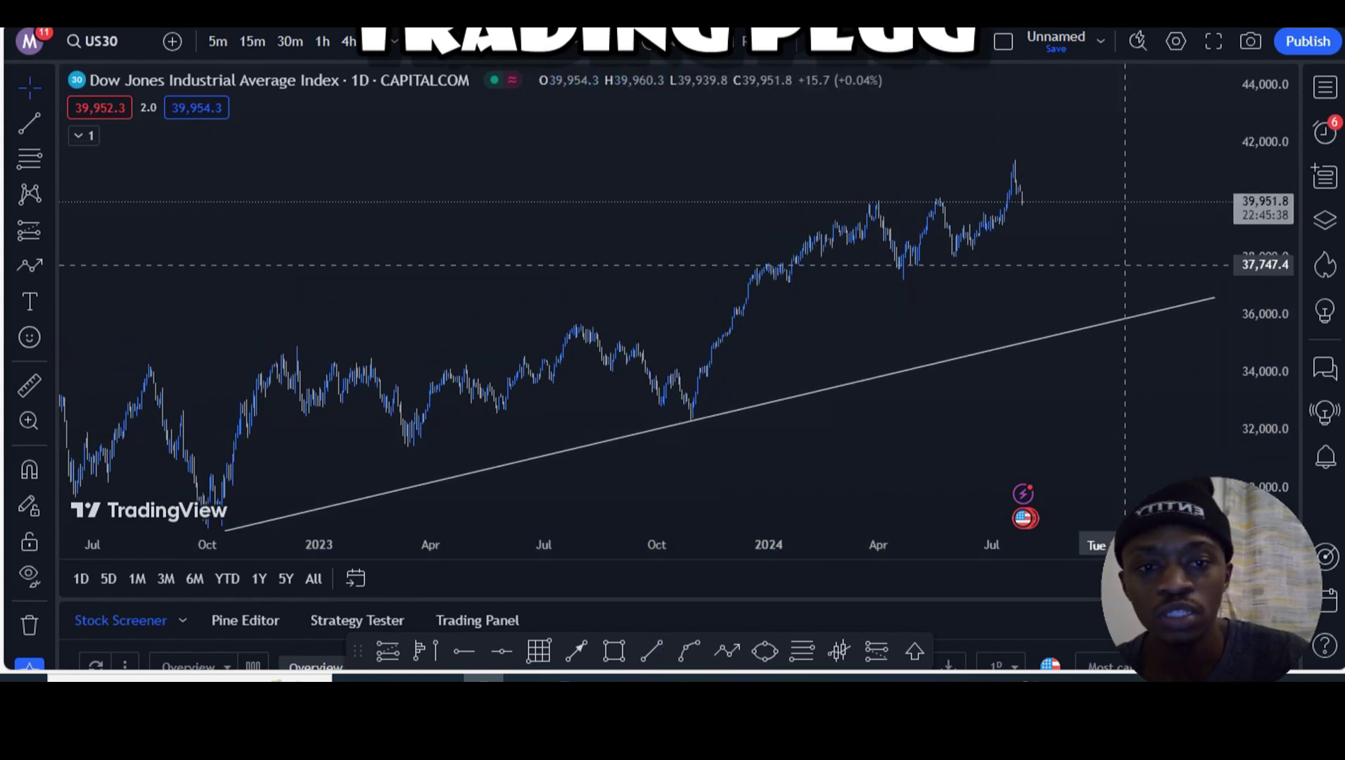
Draw the upper channel line from the August 2022 high at about 34,029 along the July 2024 high, ending just past the latest candle
{"action": "left_click", "coordinate": [651, 651]}
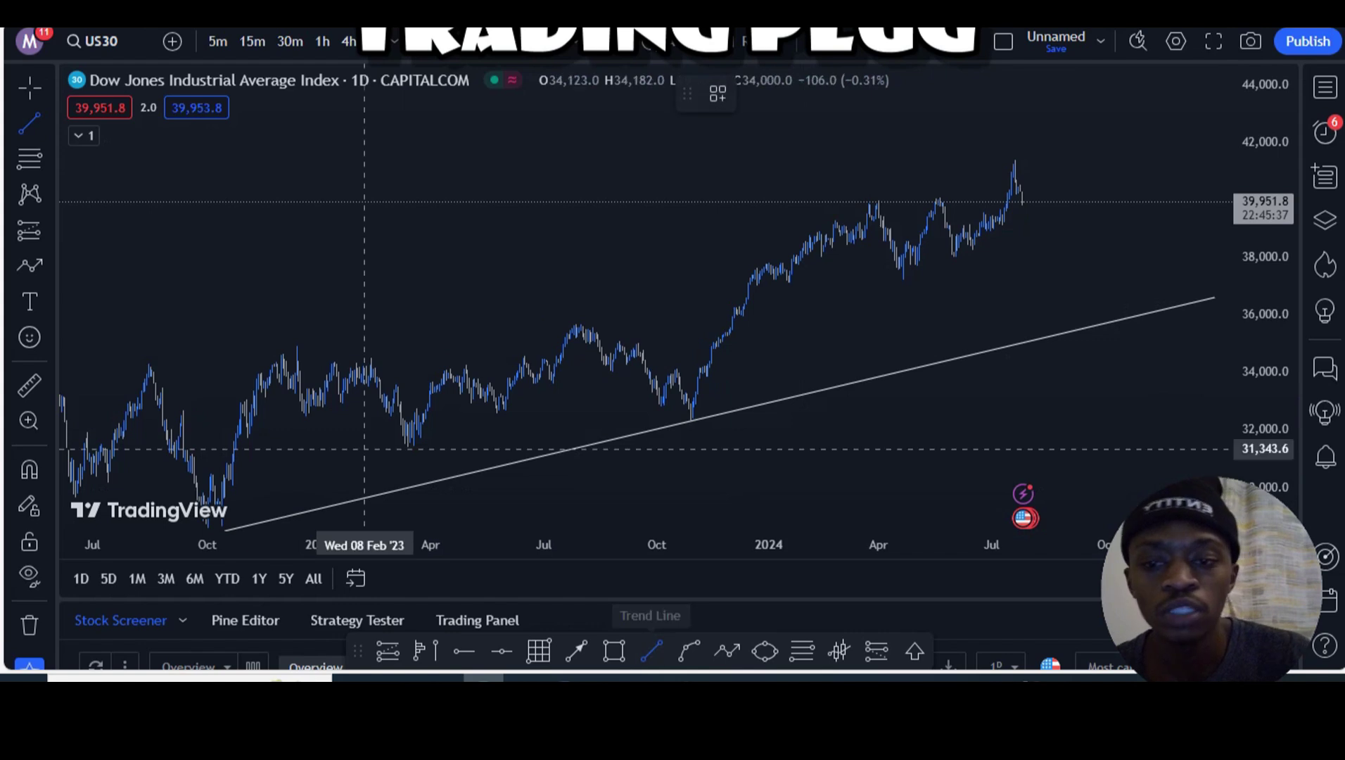
{"action": "left_click", "coordinate": [148, 371]}
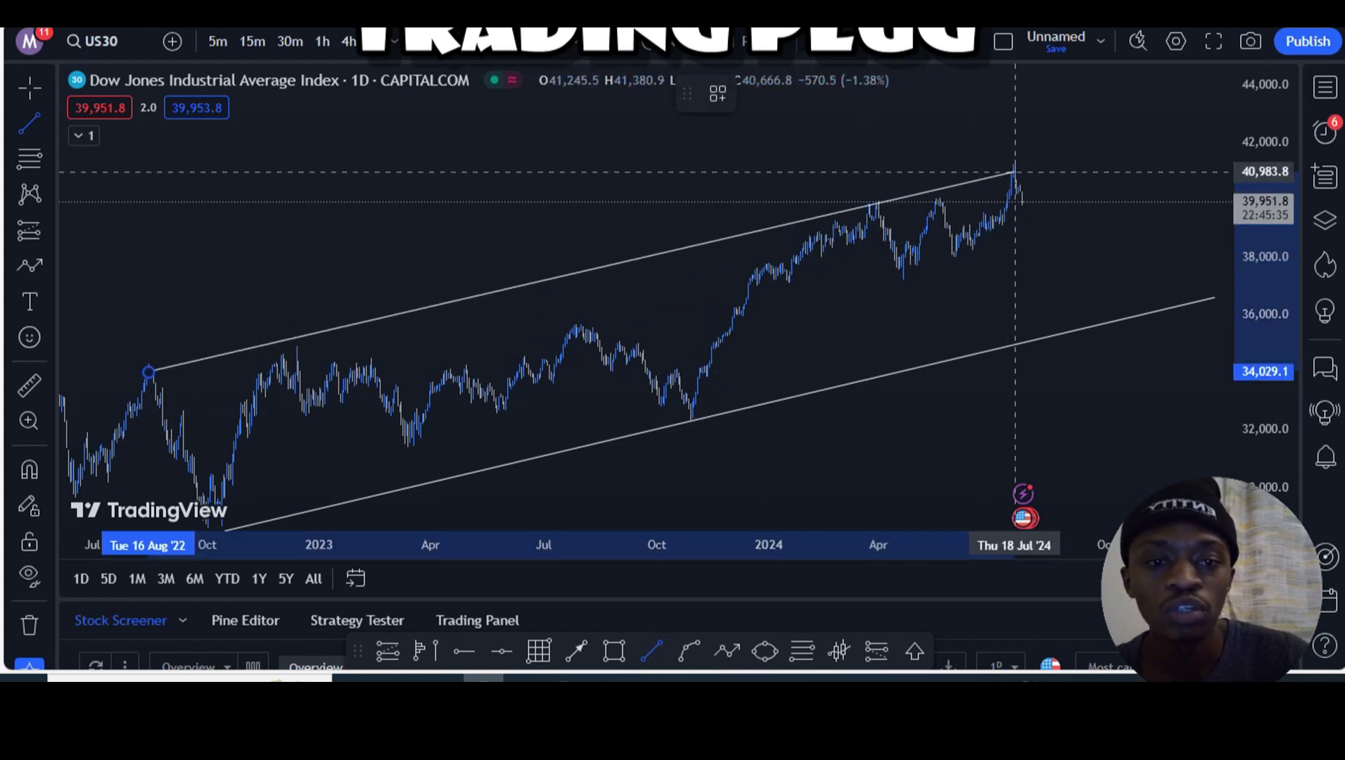
{"action": "left_click", "coordinate": [1053, 151]}
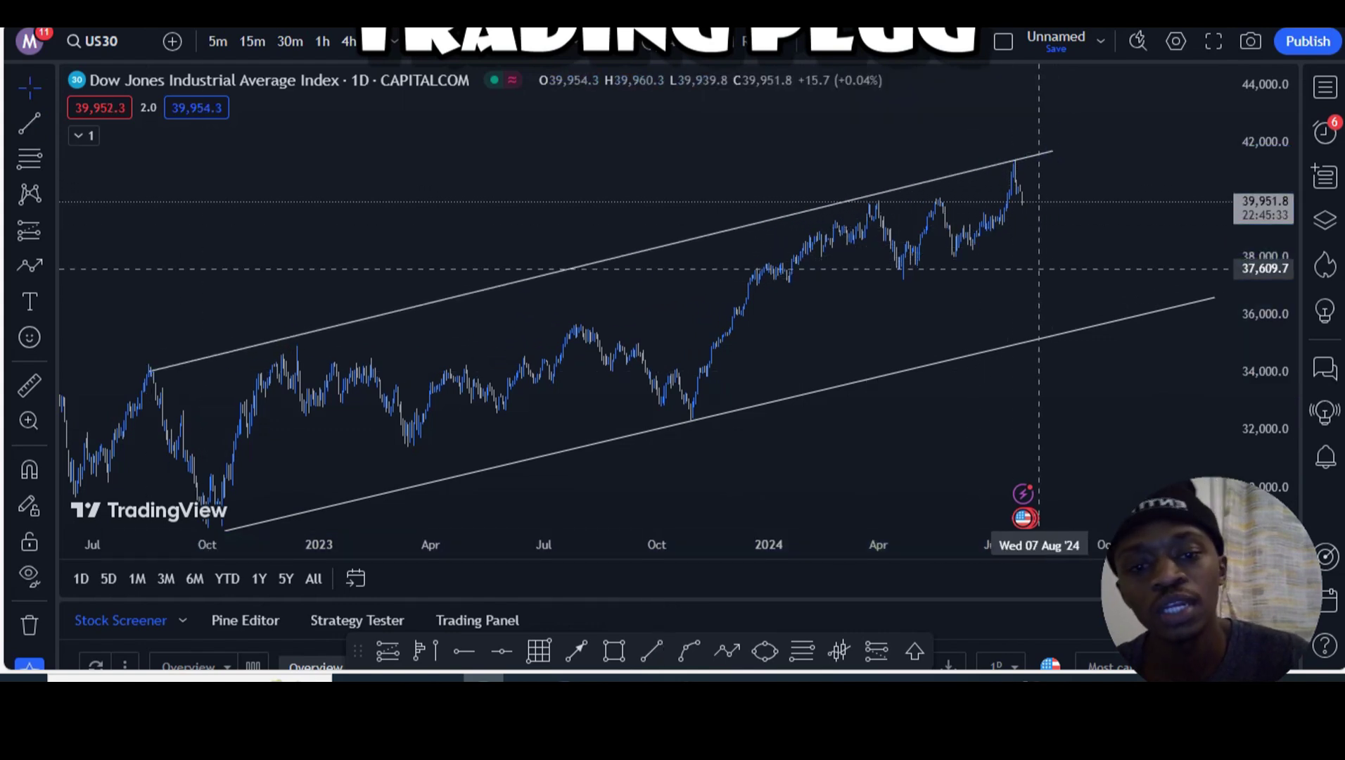
{"action": "left_click_drag", "start_coordinate": [992, 275], "coordinate": [821, 236]}
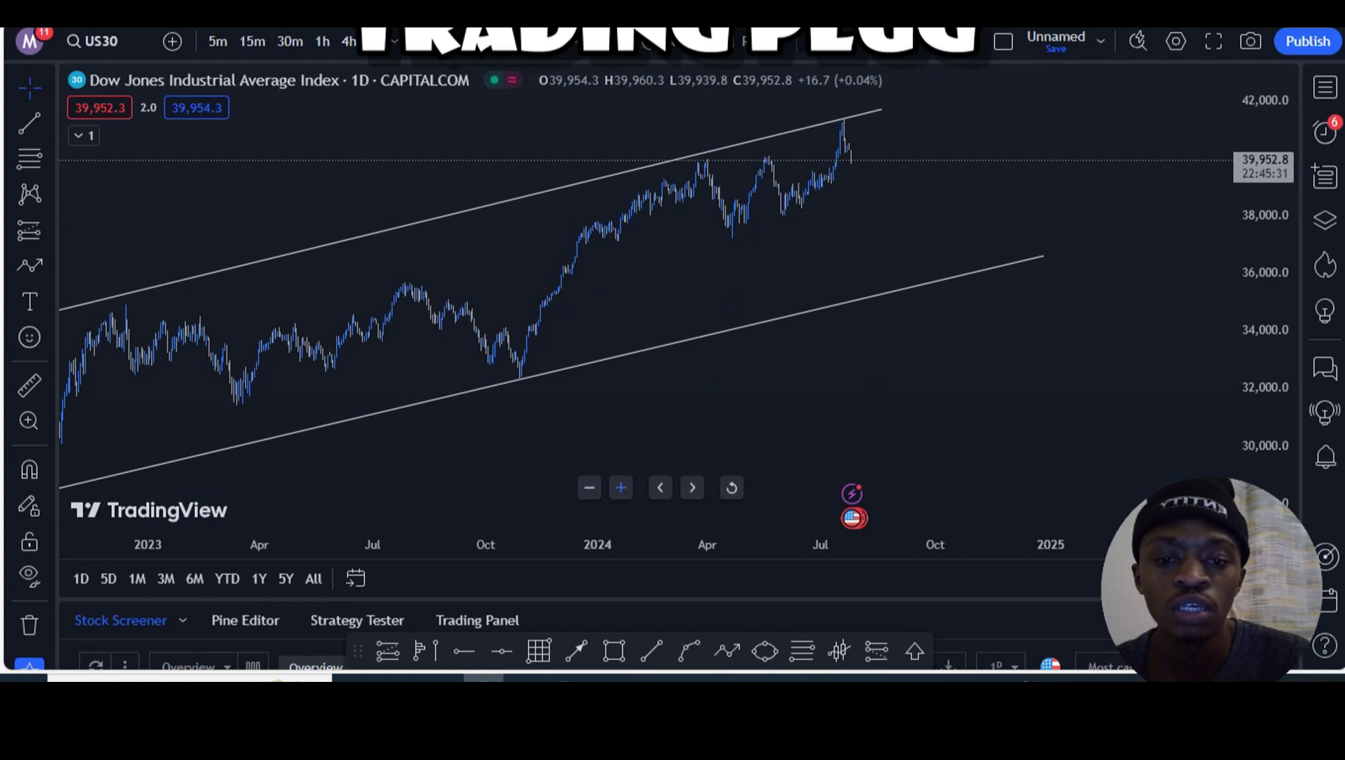
Draw a rising inner trend line from the April 2024 low at about 37,088 along the June 2024 lows, extending past the latest candle
{"action": "left_click", "coordinate": [621, 487]}
{"action": "left_click_drag", "start_coordinate": [544, 420], "coordinate": [1101, 442]}
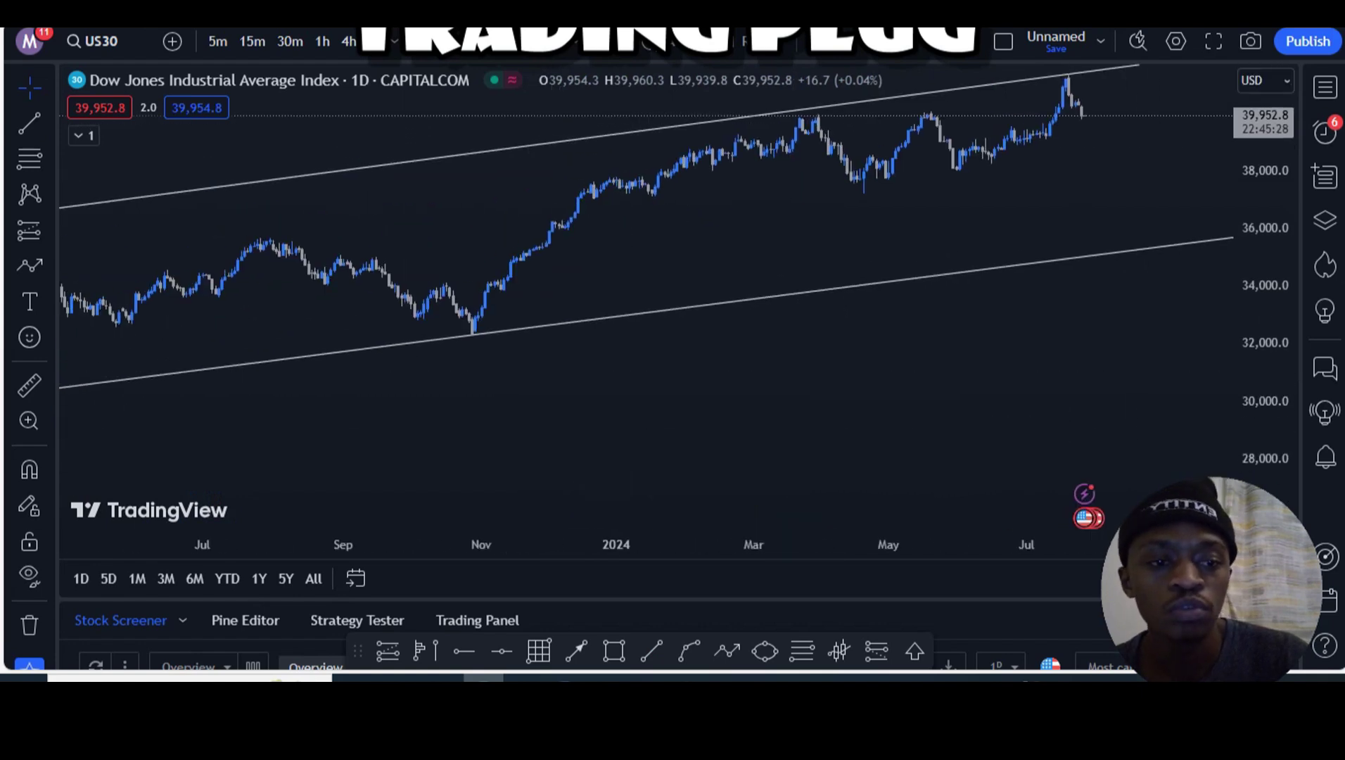
{"action": "left_click_drag", "start_coordinate": [1263, 81], "coordinate": [1262, 232]}
{"action": "left_click_drag", "start_coordinate": [1063, 218], "coordinate": [1001, 371]}
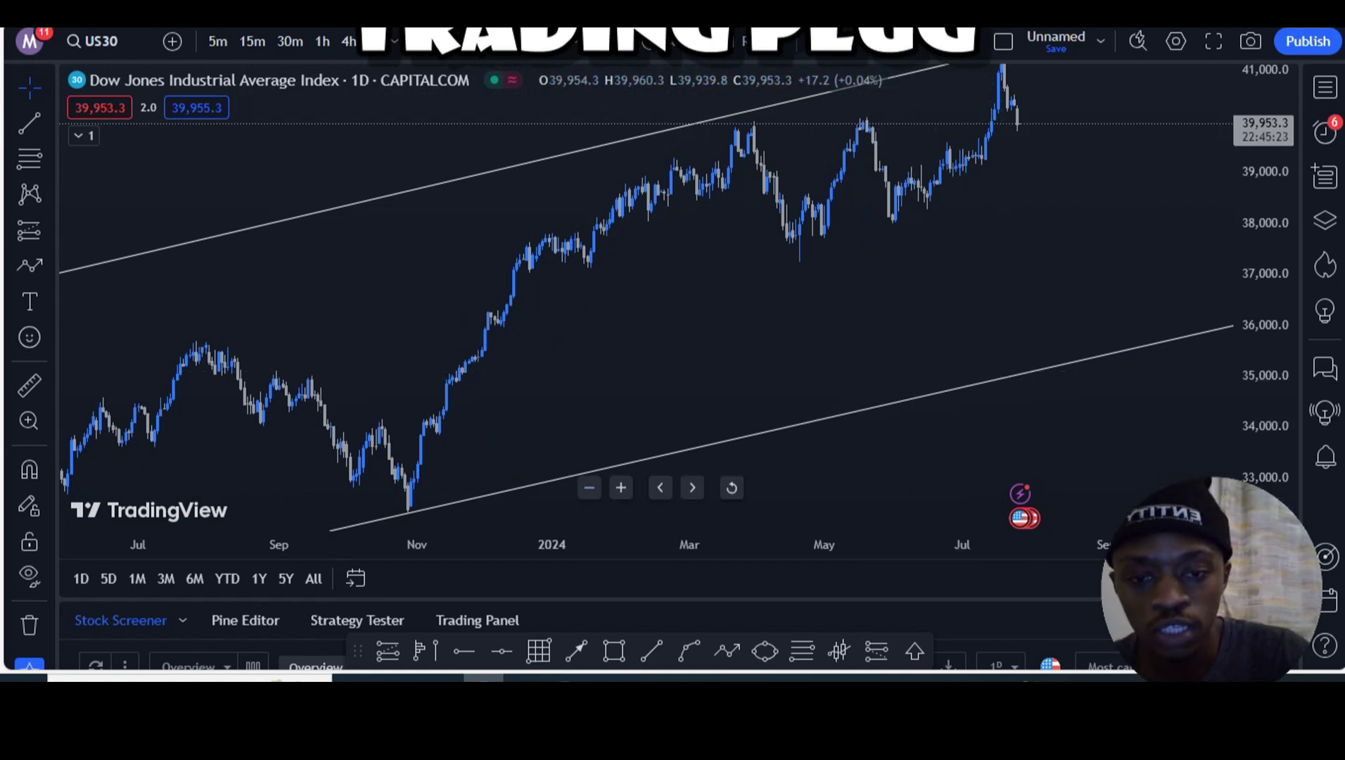
{"action": "left_click", "coordinate": [589, 487]}
{"action": "left_click", "coordinate": [589, 486]}
{"action": "left_click", "coordinate": [589, 487]}
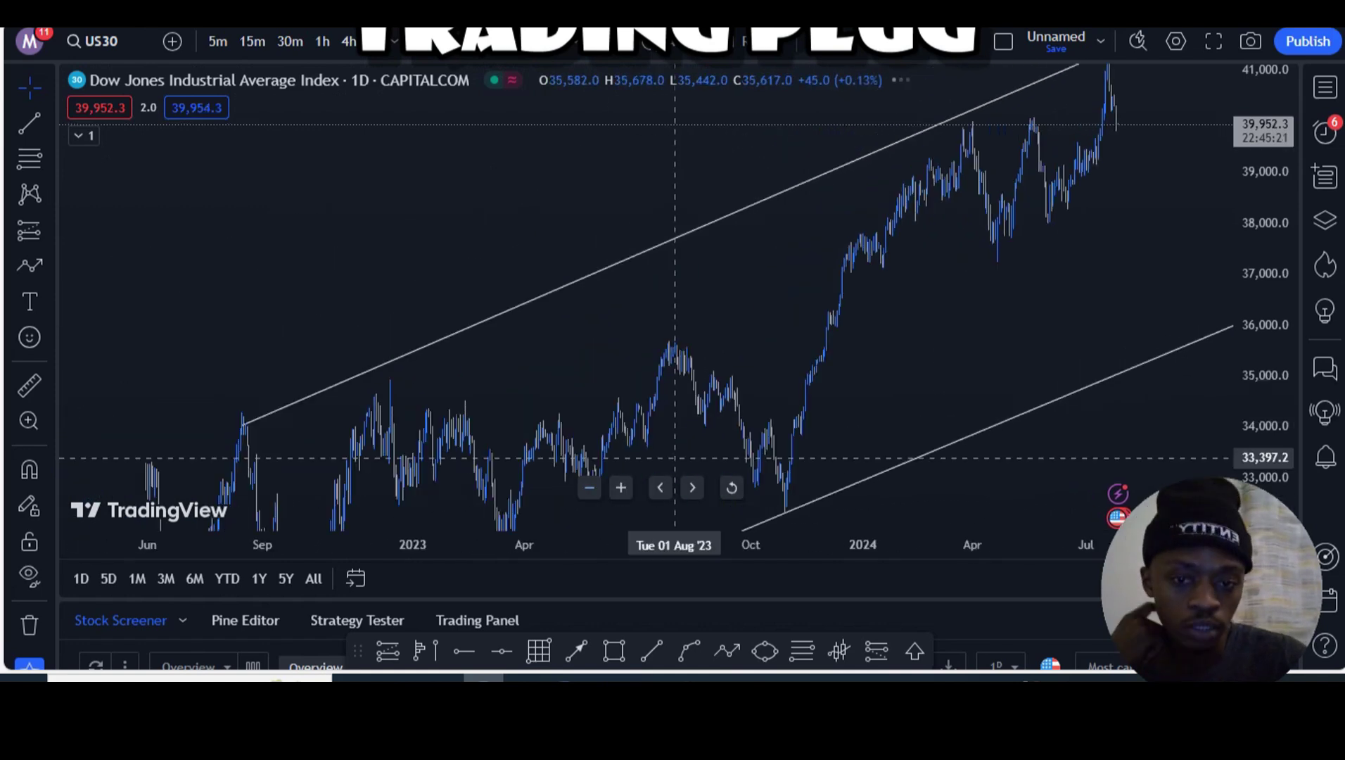
{"action": "left_click", "coordinate": [621, 487]}
{"action": "left_click", "coordinate": [620, 486]}
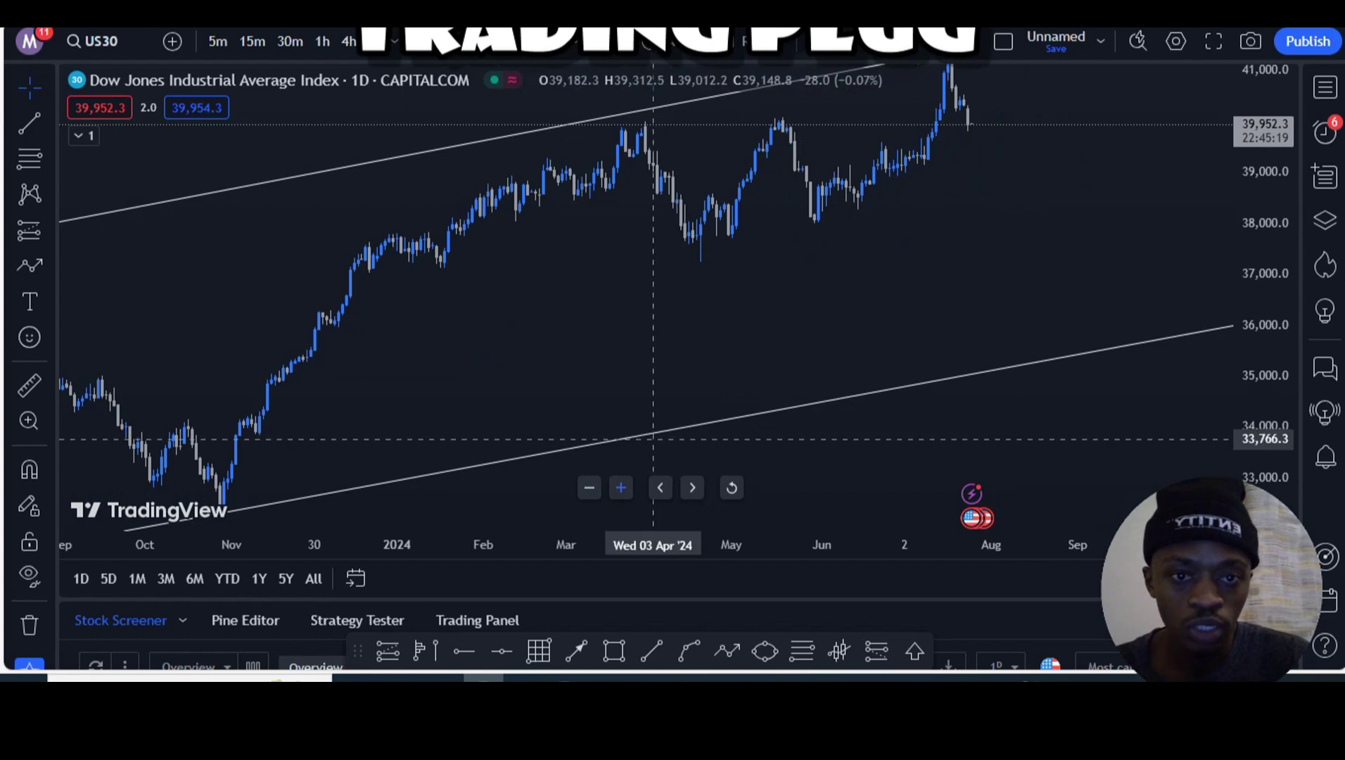
{"action": "left_click_drag", "start_coordinate": [922, 252], "coordinate": [892, 291]}
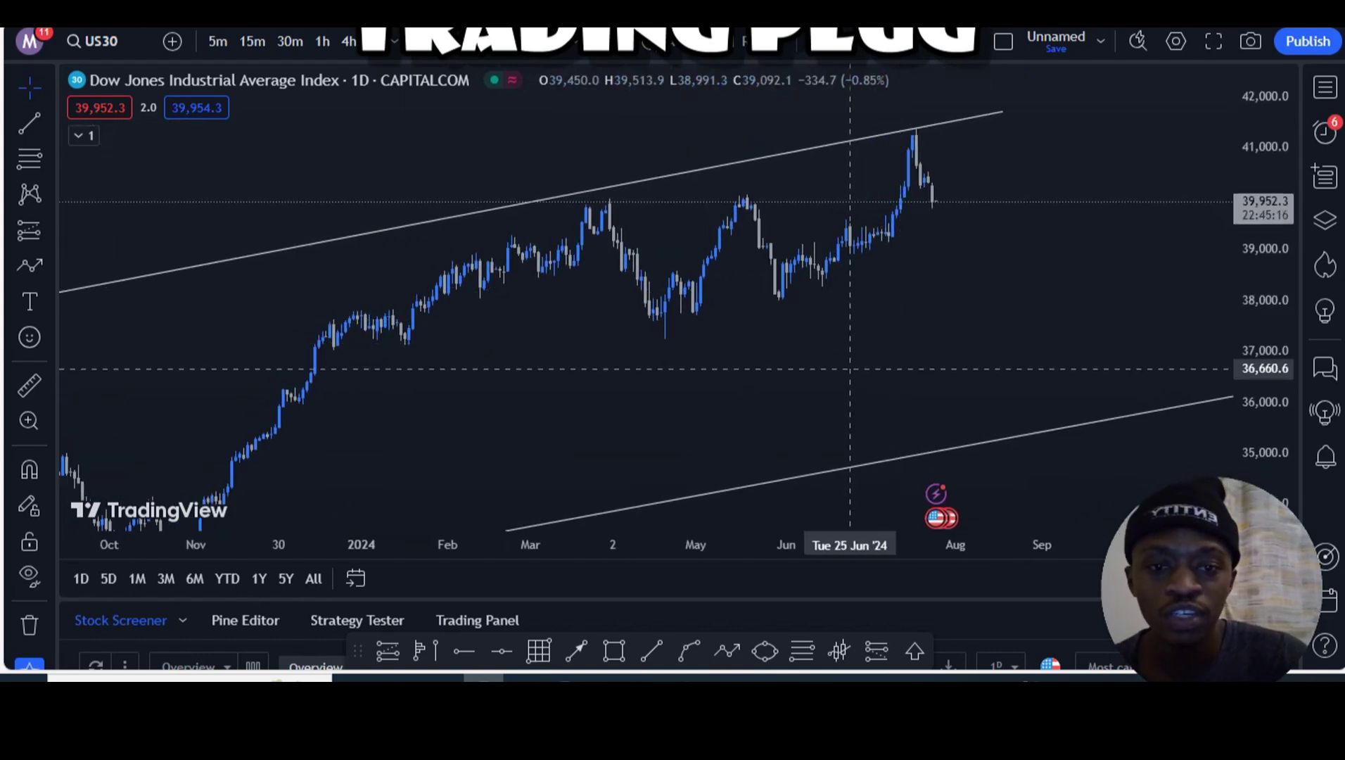
{"action": "left_click_drag", "start_coordinate": [841, 366], "coordinate": [910, 270]}
{"action": "left_click", "coordinate": [652, 651]}
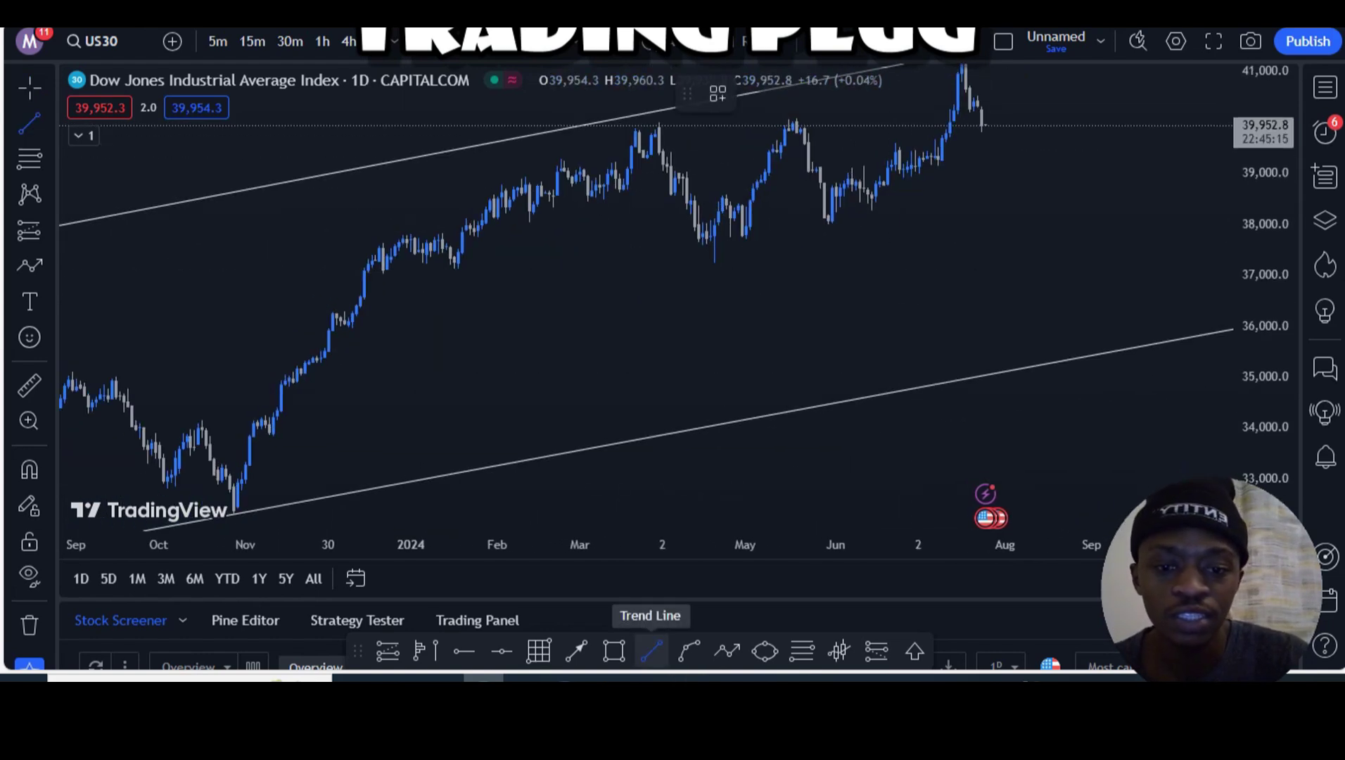
{"action": "left_click", "coordinate": [723, 271]}
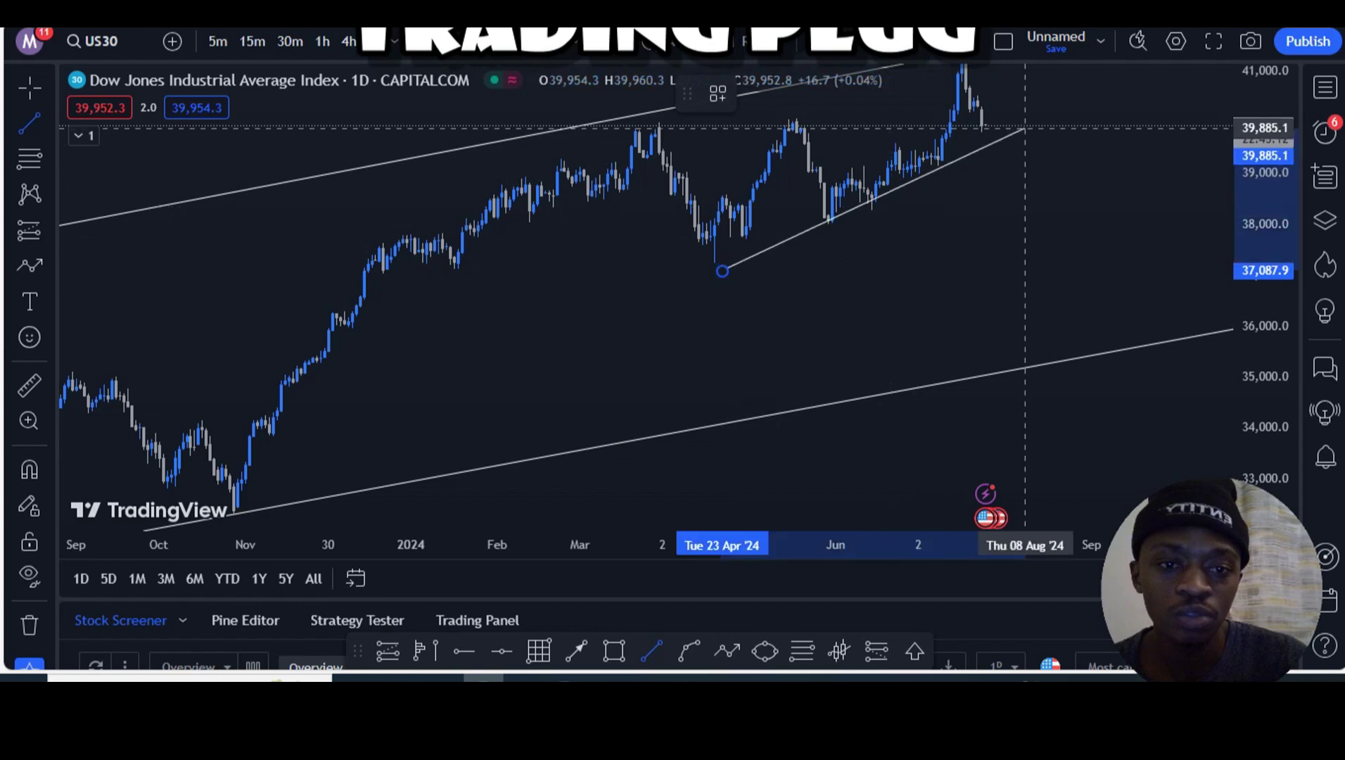
{"action": "left_click", "coordinate": [1037, 126]}
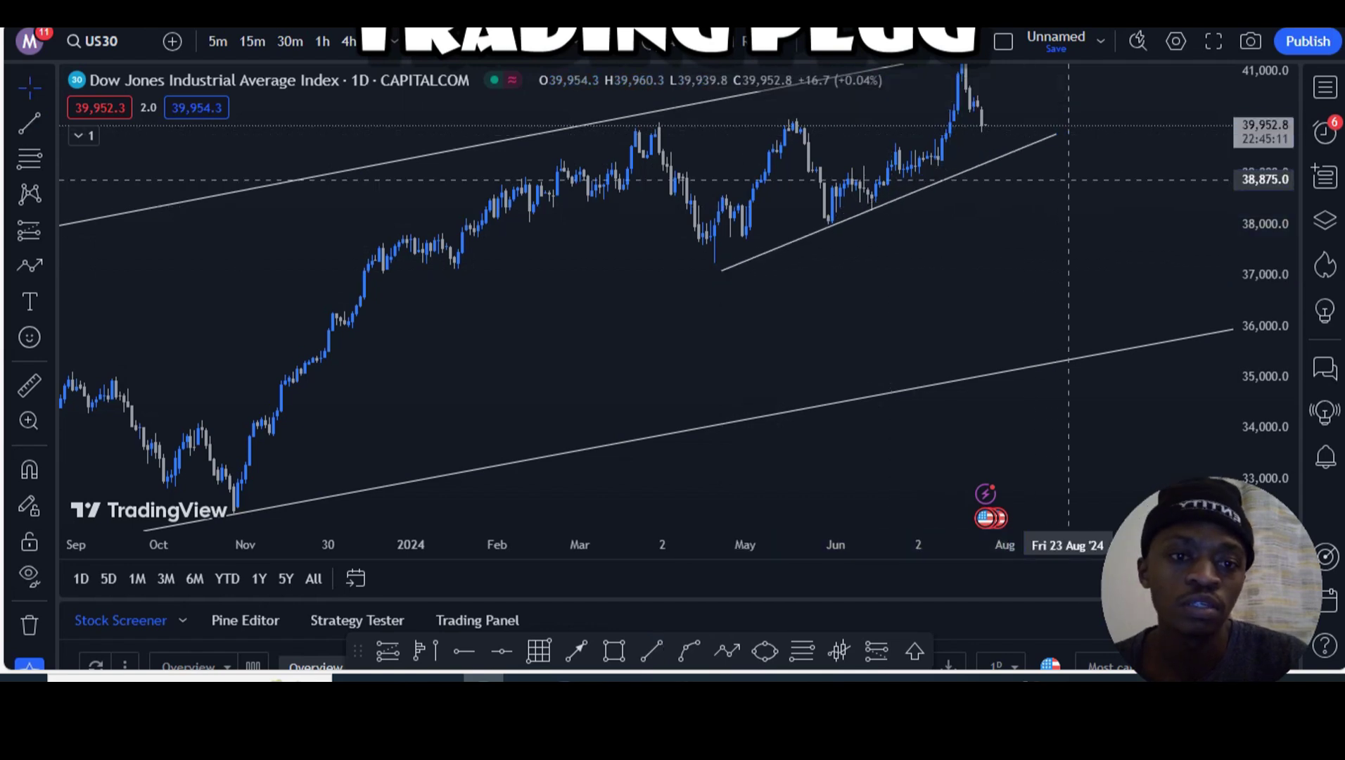
Review the daily channel and inner trend line, and switch the US30 chart to the 4h timeframe
{"action": "left_click_drag", "start_coordinate": [1062, 199], "coordinate": [981, 345]}
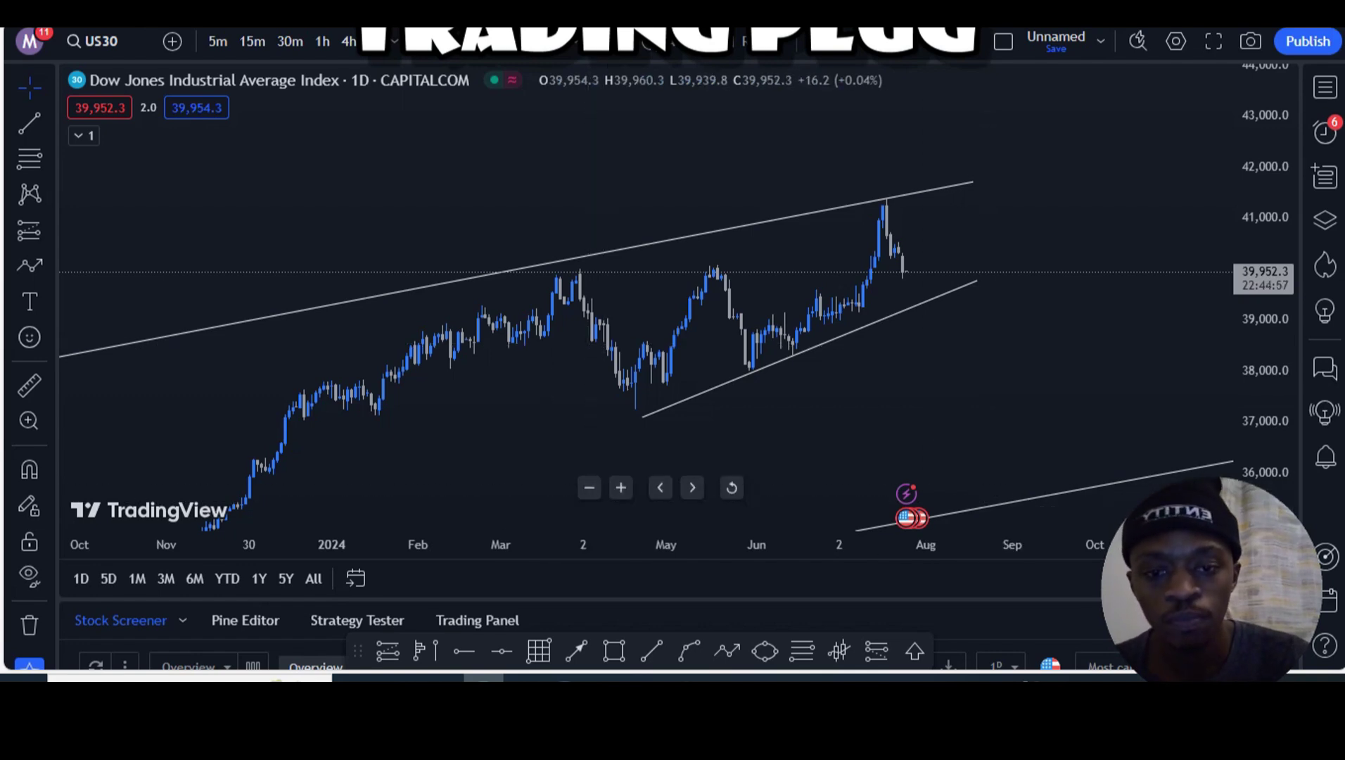
{"action": "scroll", "coordinate": [793, 460], "scroll_direction": "down", "scroll_amount": 5}
{"action": "left_click_drag", "start_coordinate": [957, 448], "coordinate": [823, 299]}
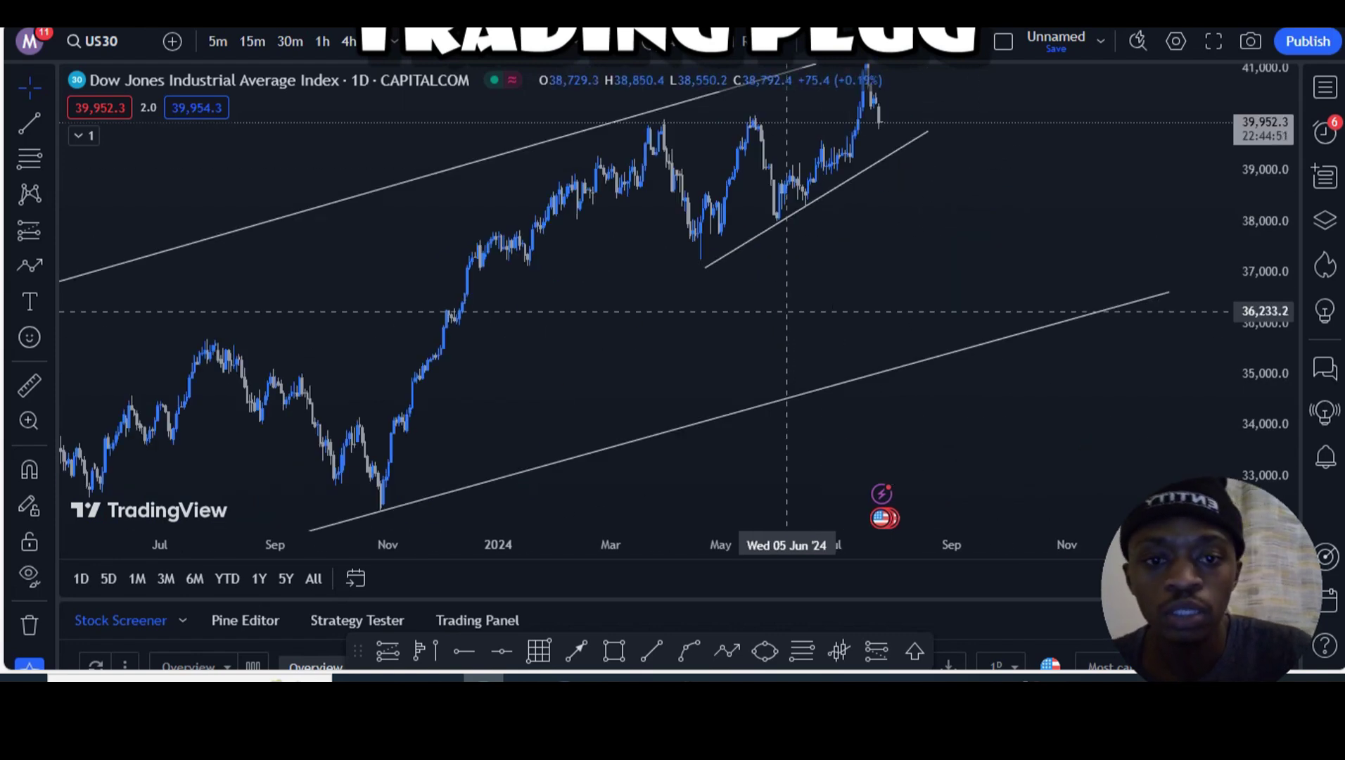
{"action": "mouse_move", "coordinate": [621, 487]}
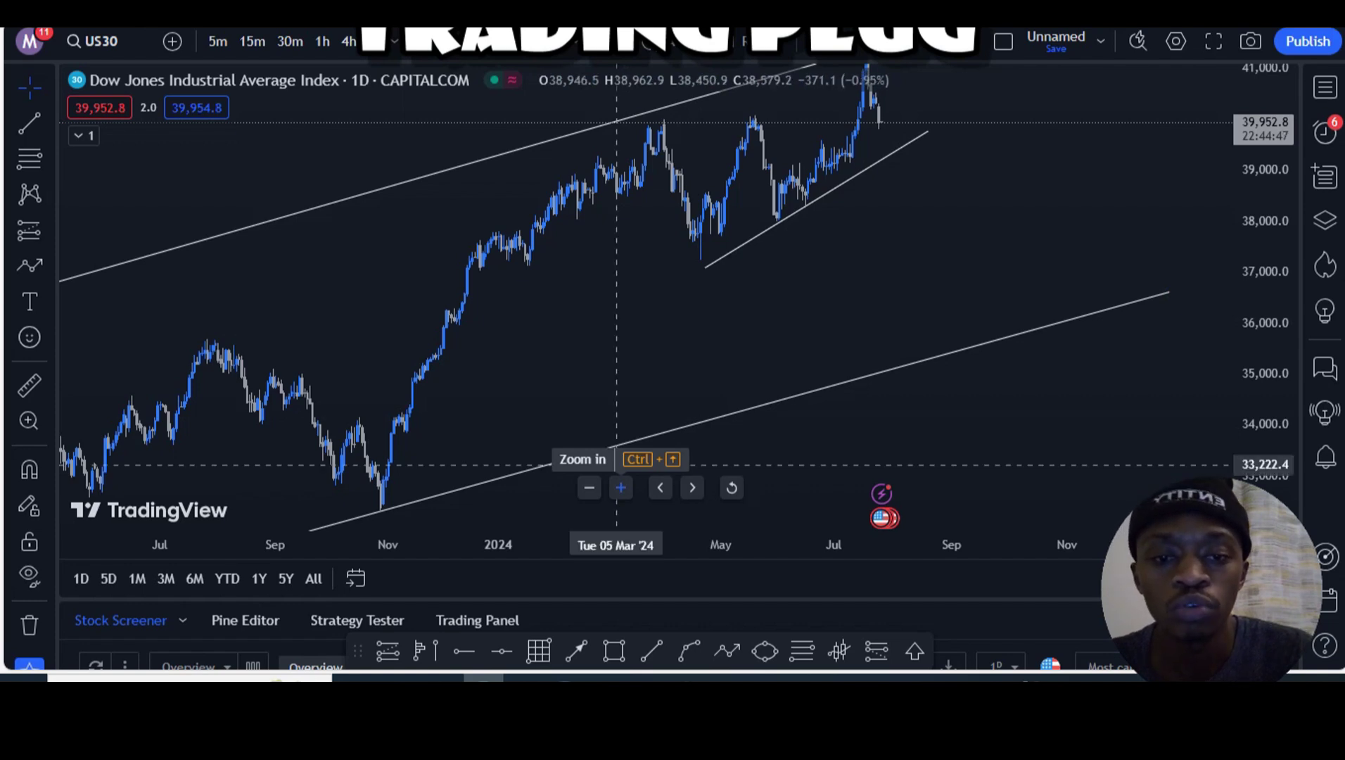
{"action": "left_click_drag", "start_coordinate": [774, 292], "coordinate": [690, 411]}
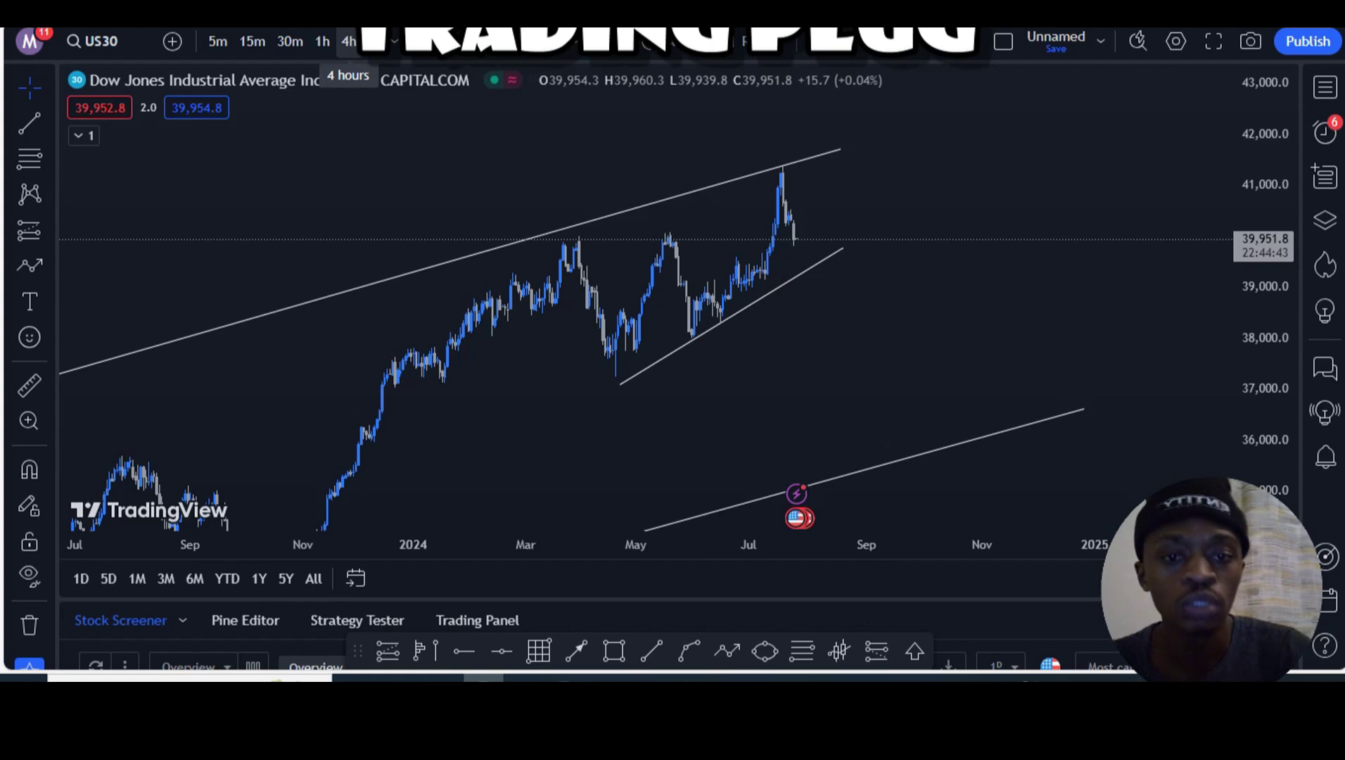
{"action": "left_click", "coordinate": [349, 40]}
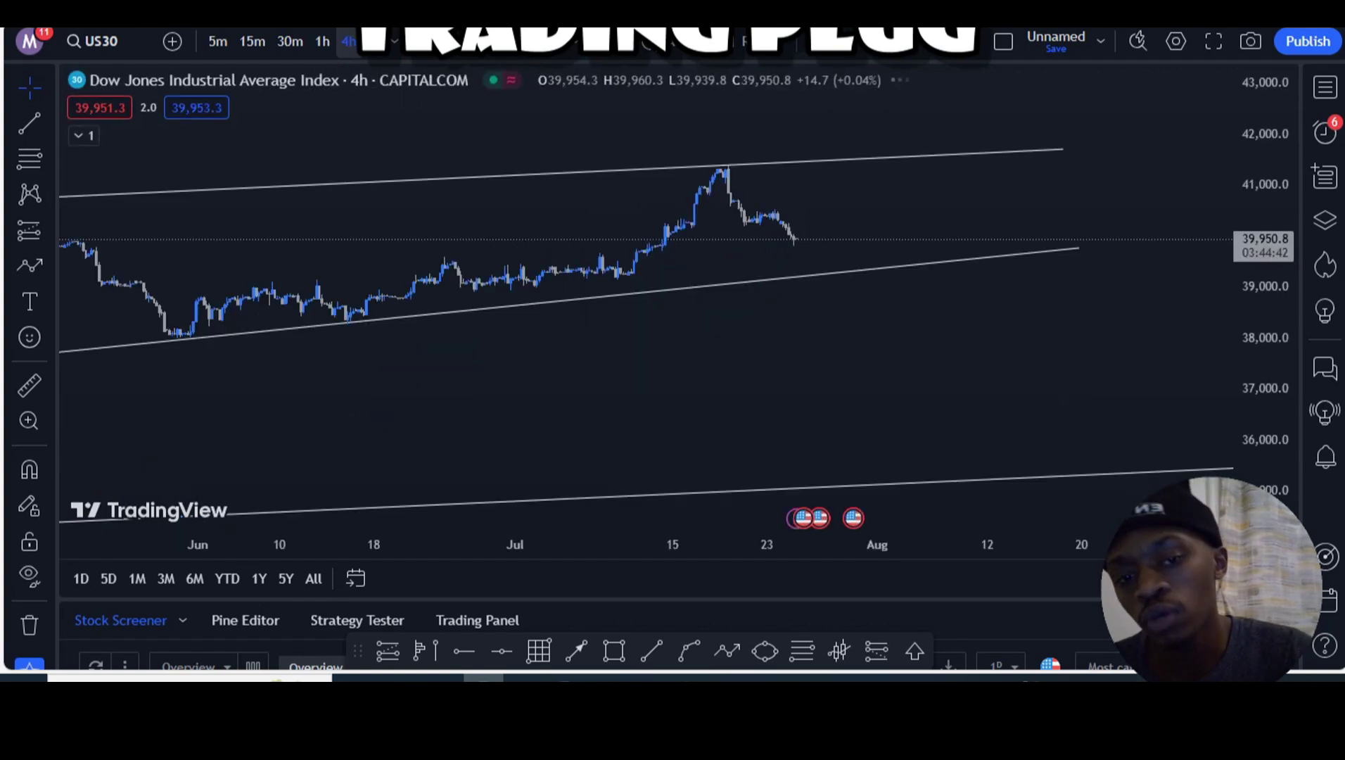
Realign the inner trend line from the 19 April 2024 low at about 37,128 to mid-August at about 39,541, along the June lows
{"action": "left_click_drag", "start_coordinate": [695, 426], "coordinate": [967, 423]}
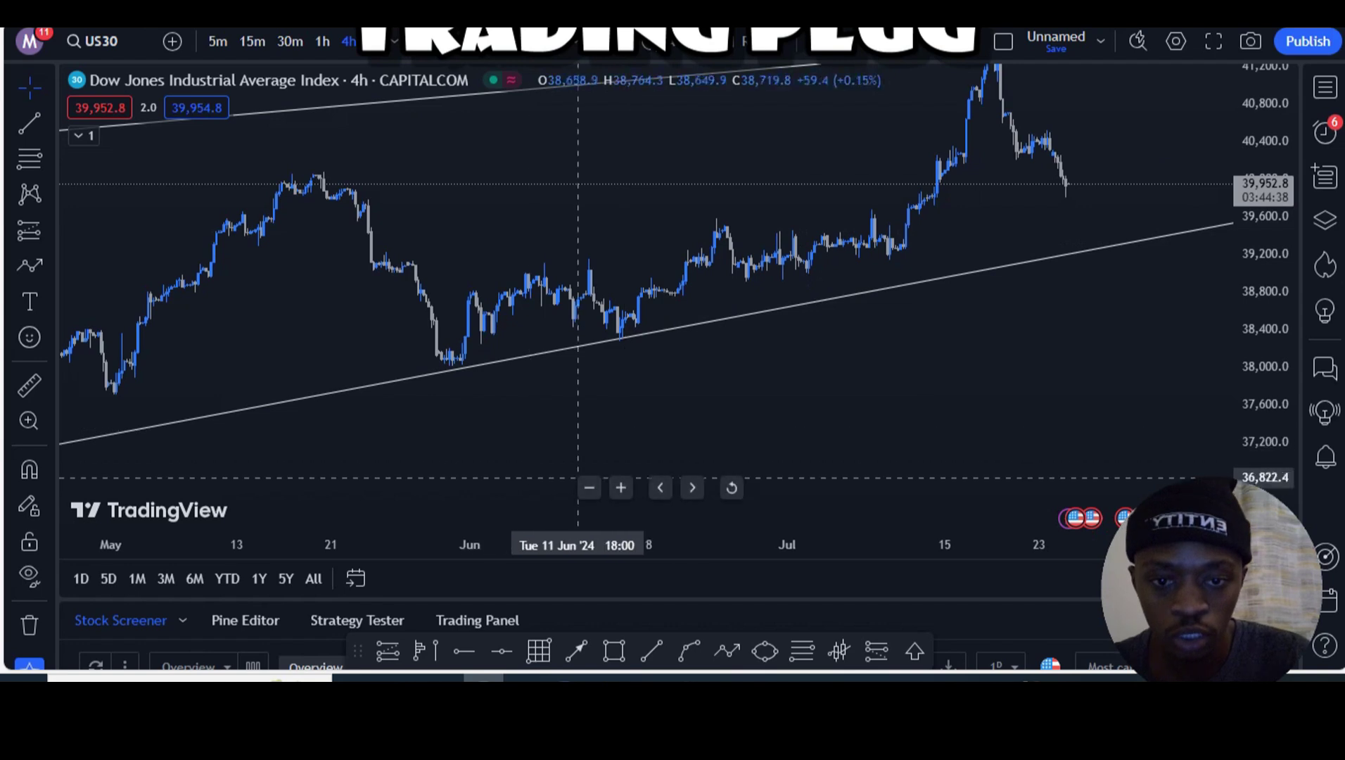
{"action": "scroll", "coordinate": [950, 393], "scroll_direction": "down", "scroll_amount": 5}
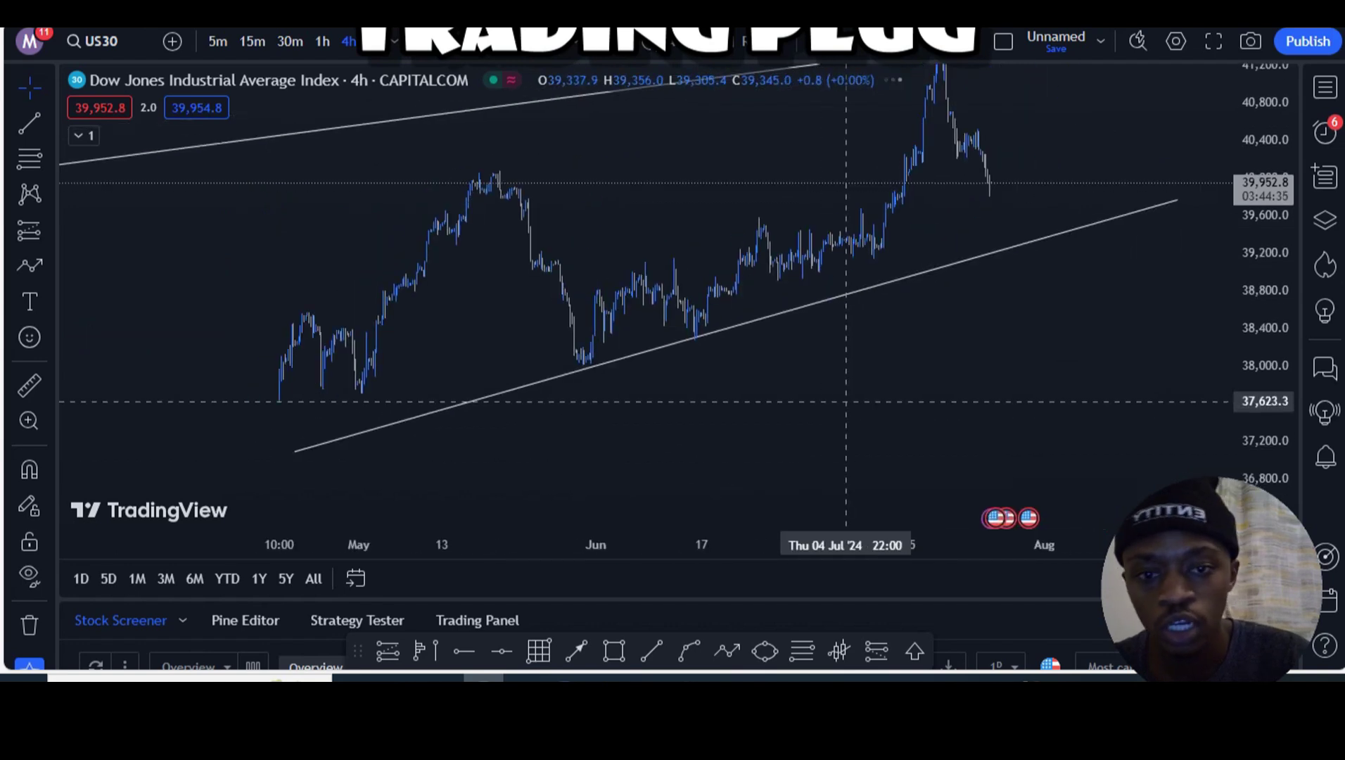
{"action": "left_click_drag", "start_coordinate": [945, 391], "coordinate": [872, 405]}
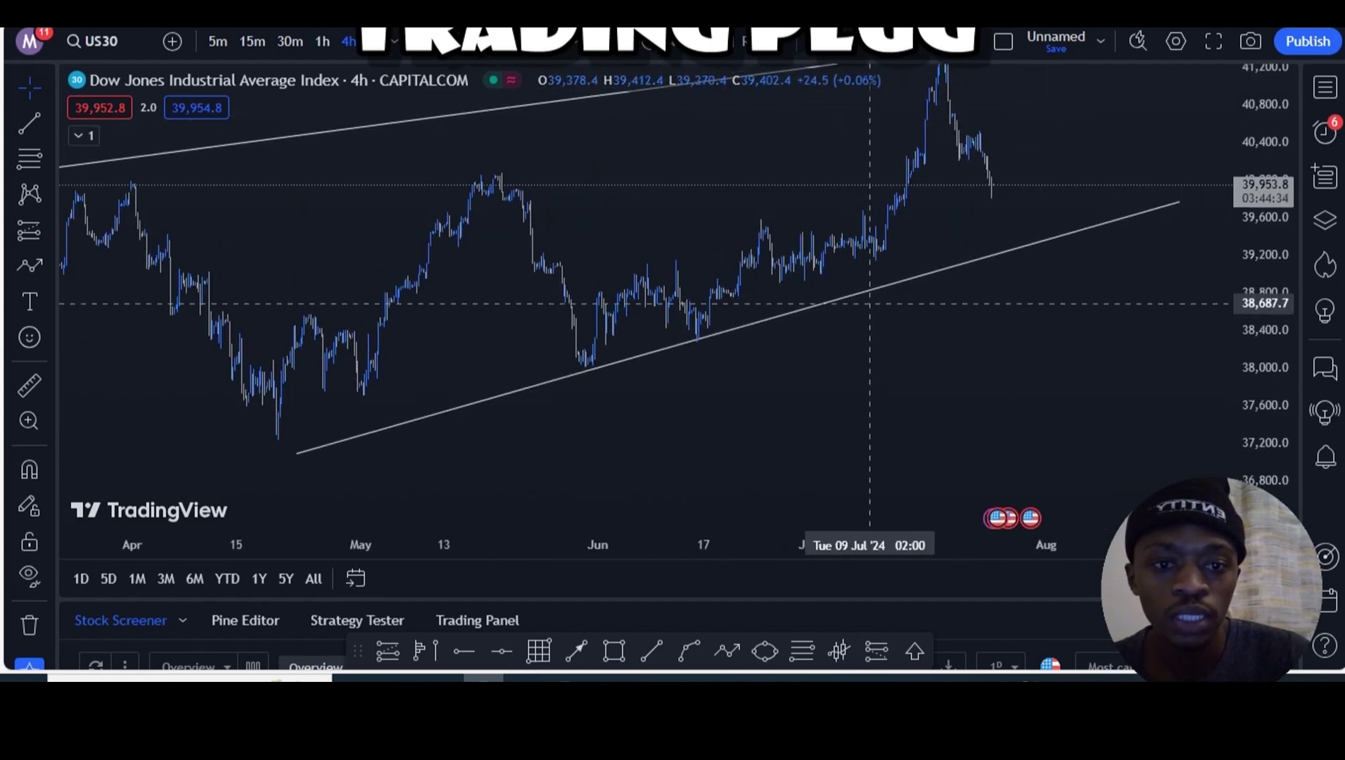
{"action": "left_click", "coordinate": [855, 294]}
{"action": "mouse_move", "coordinate": [855, 294]}
{"action": "left_mouse_down"}
{"action": "mouse_move", "coordinate": [817, 299]}
{"action": "mouse_move", "coordinate": [832, 298]}
{"action": "left_mouse_up"}
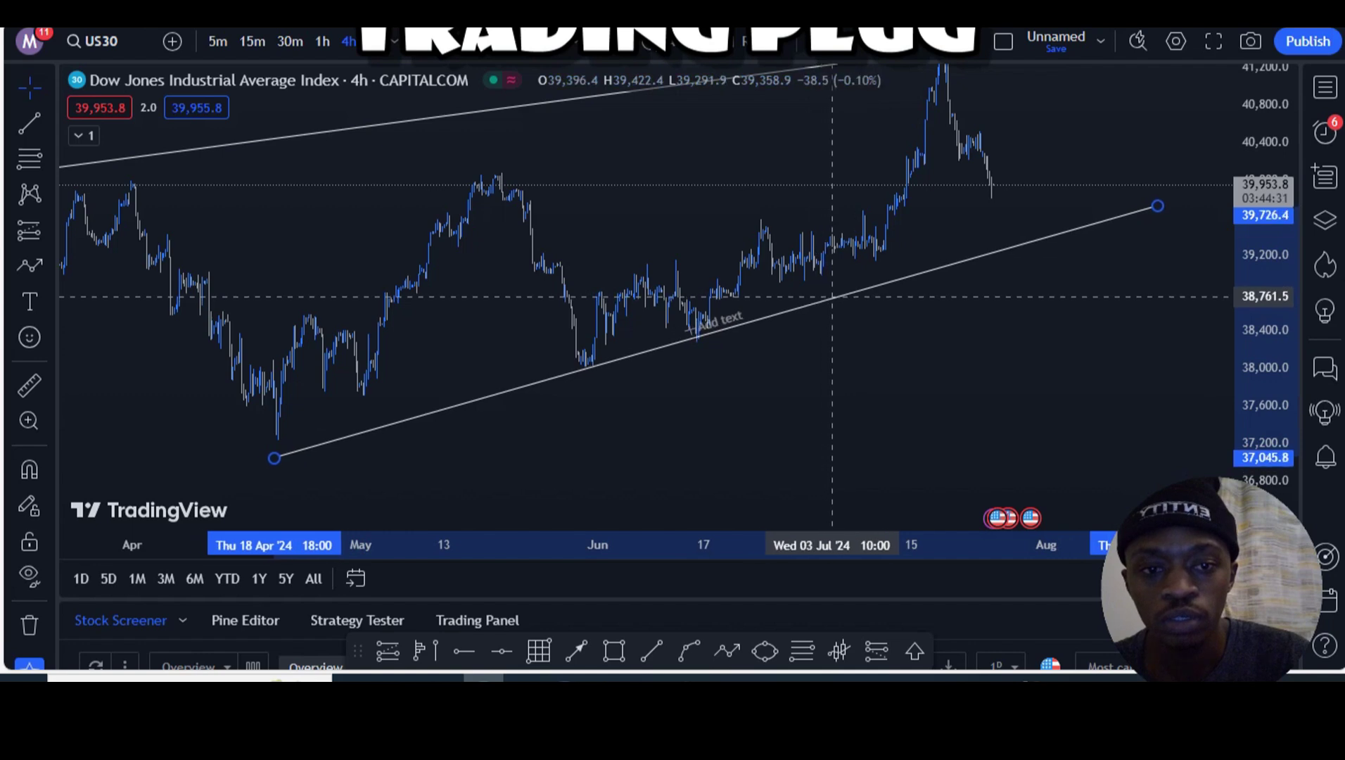
{"action": "left_click_drag", "start_coordinate": [274, 458], "coordinate": [279, 449]}
{"action": "left_click_drag", "start_coordinate": [1157, 206], "coordinate": [1135, 220]}
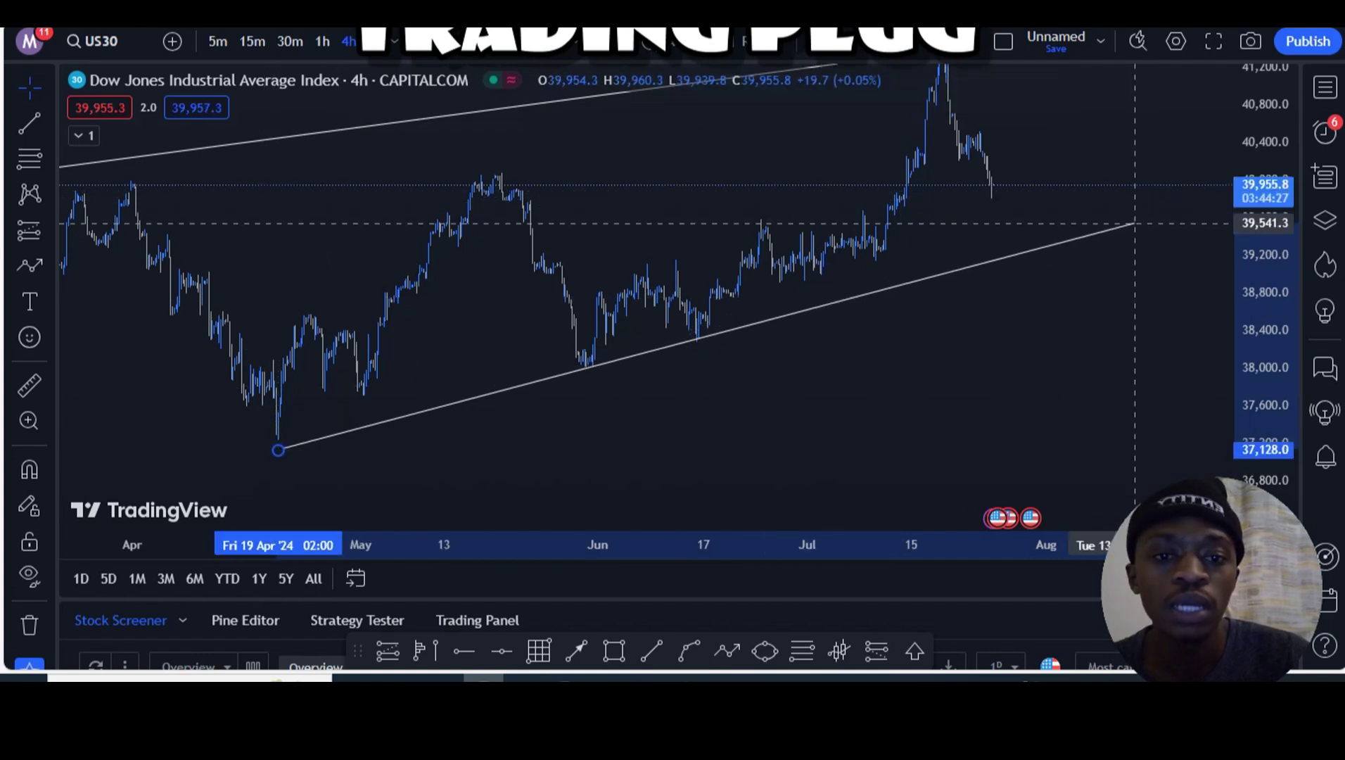
Draw a steep rising trend line from the 10 July 2024 low at about 39,157 to 19 July at about 40,834
{"action": "left_click_drag", "start_coordinate": [1026, 359], "coordinate": [944, 413]}
{"action": "mouse_move", "coordinate": [692, 487]}
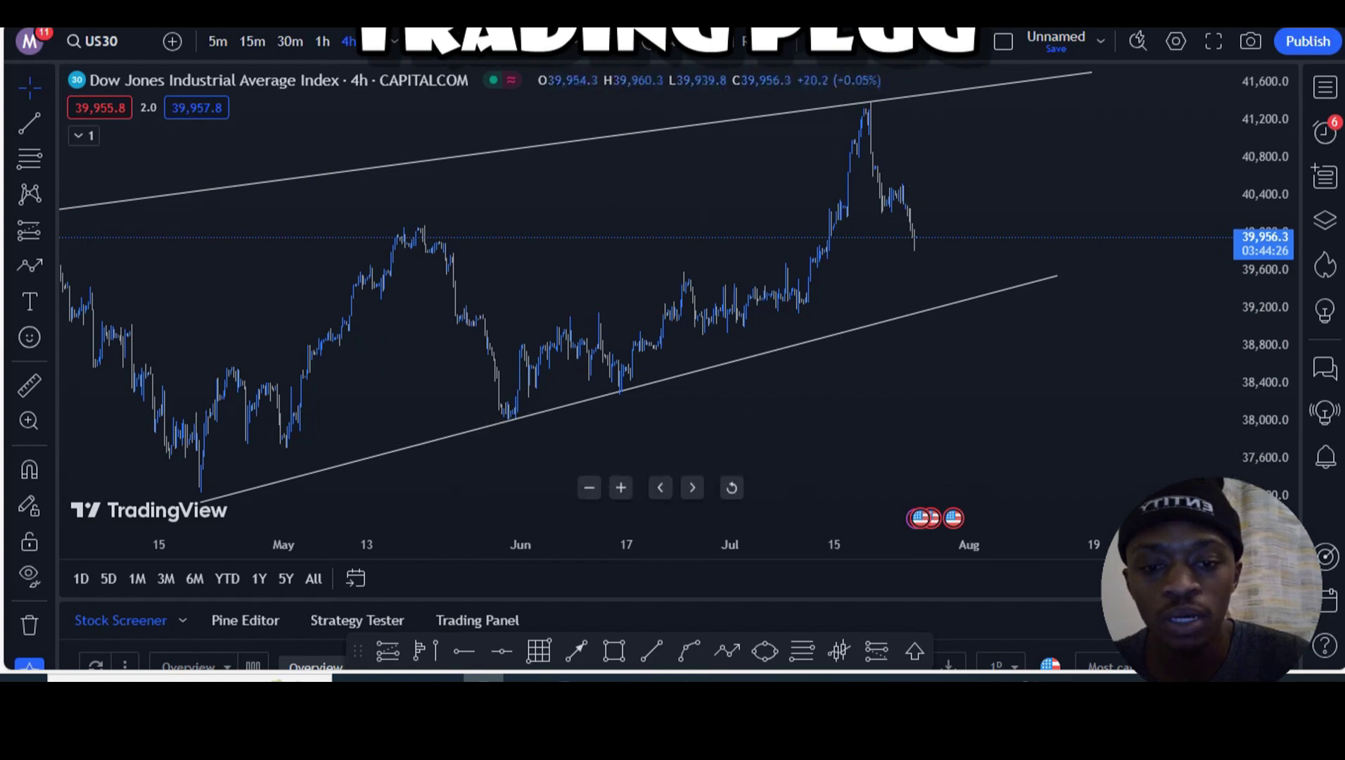
{"action": "left_click", "coordinate": [620, 487]}
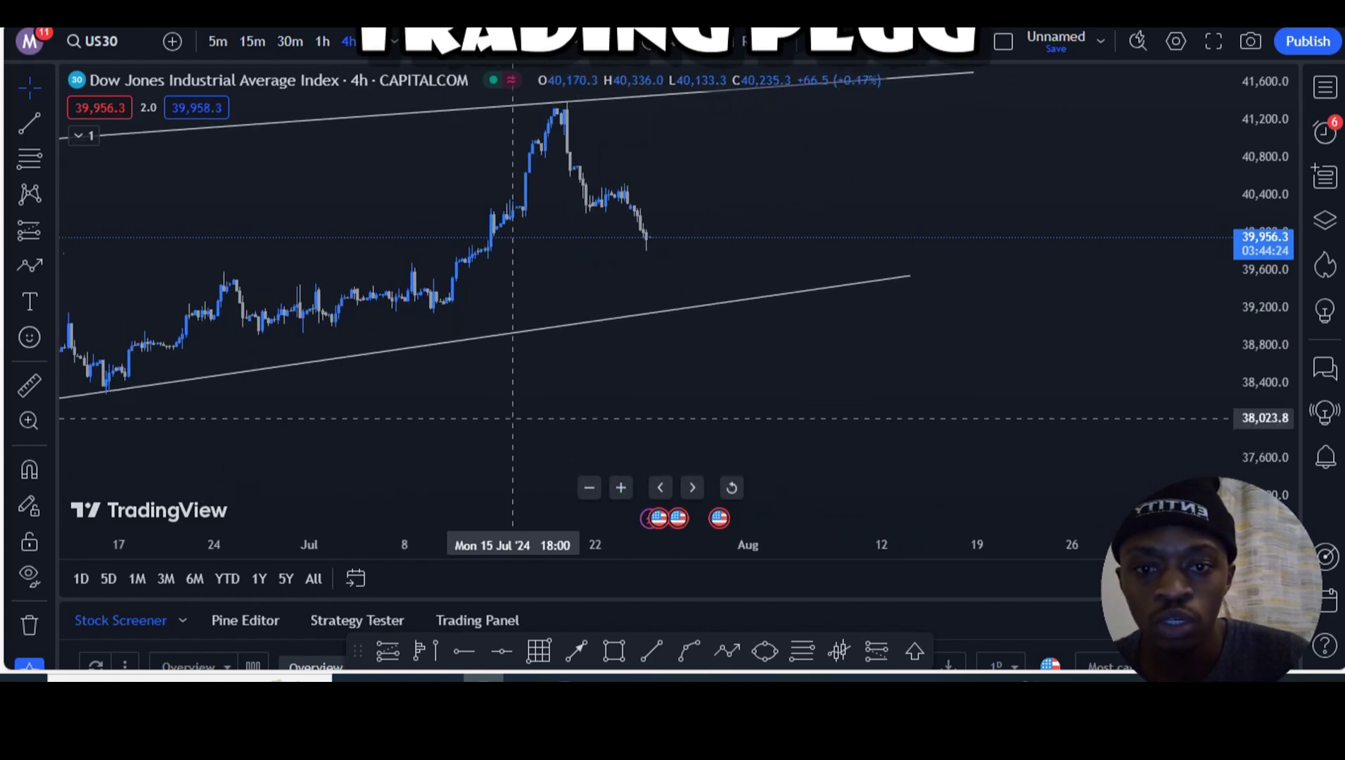
{"action": "left_click_drag", "start_coordinate": [510, 381], "coordinate": [780, 412]}
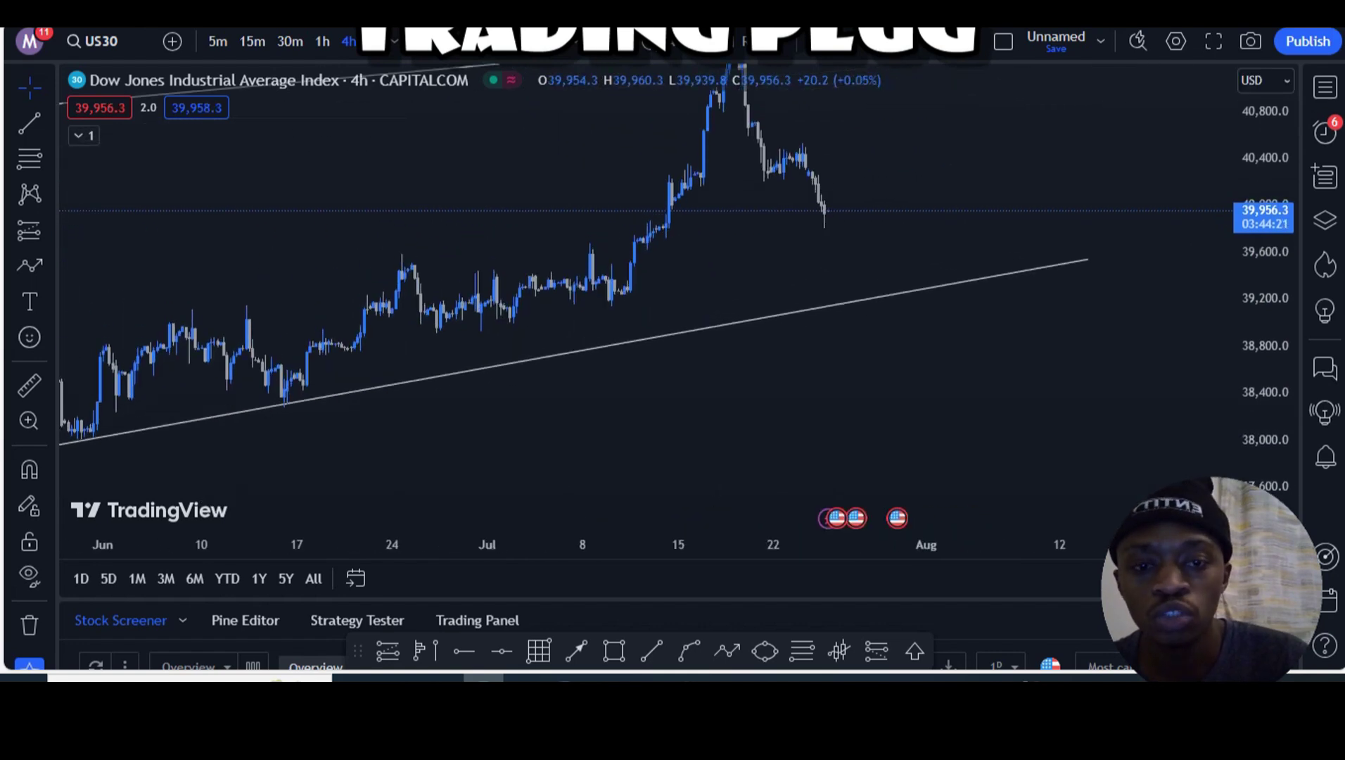
{"action": "left_click_drag", "start_coordinate": [955, 210], "coordinate": [910, 263]}
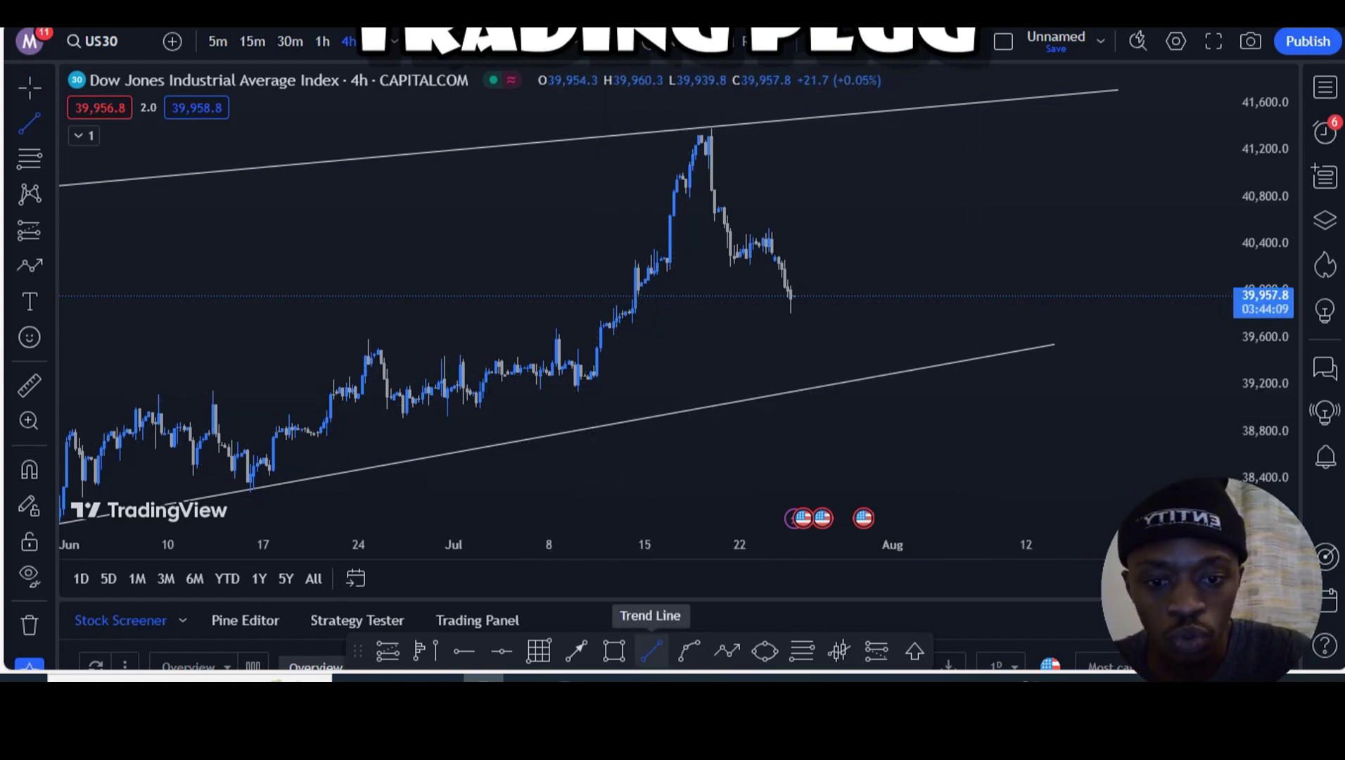
{"action": "left_click", "coordinate": [591, 389]}
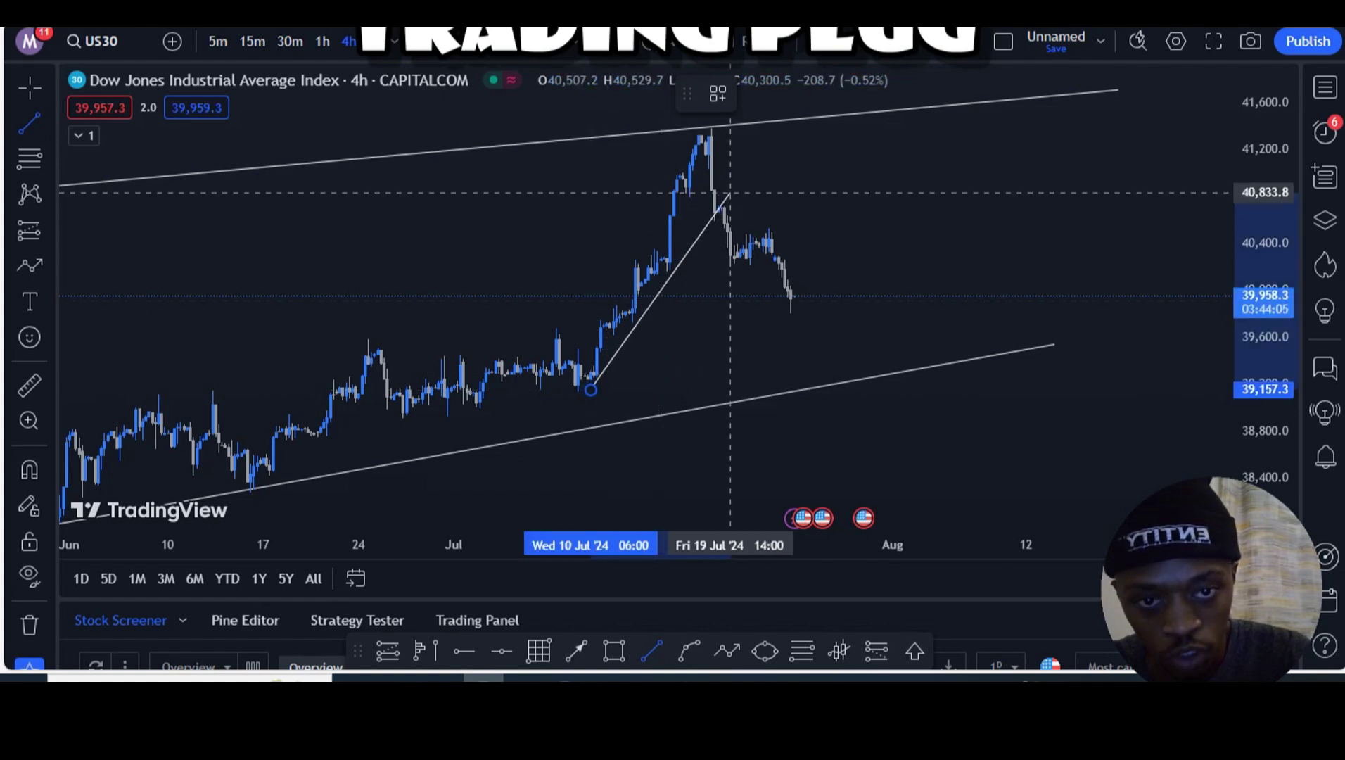
{"action": "left_click", "coordinate": [730, 192]}
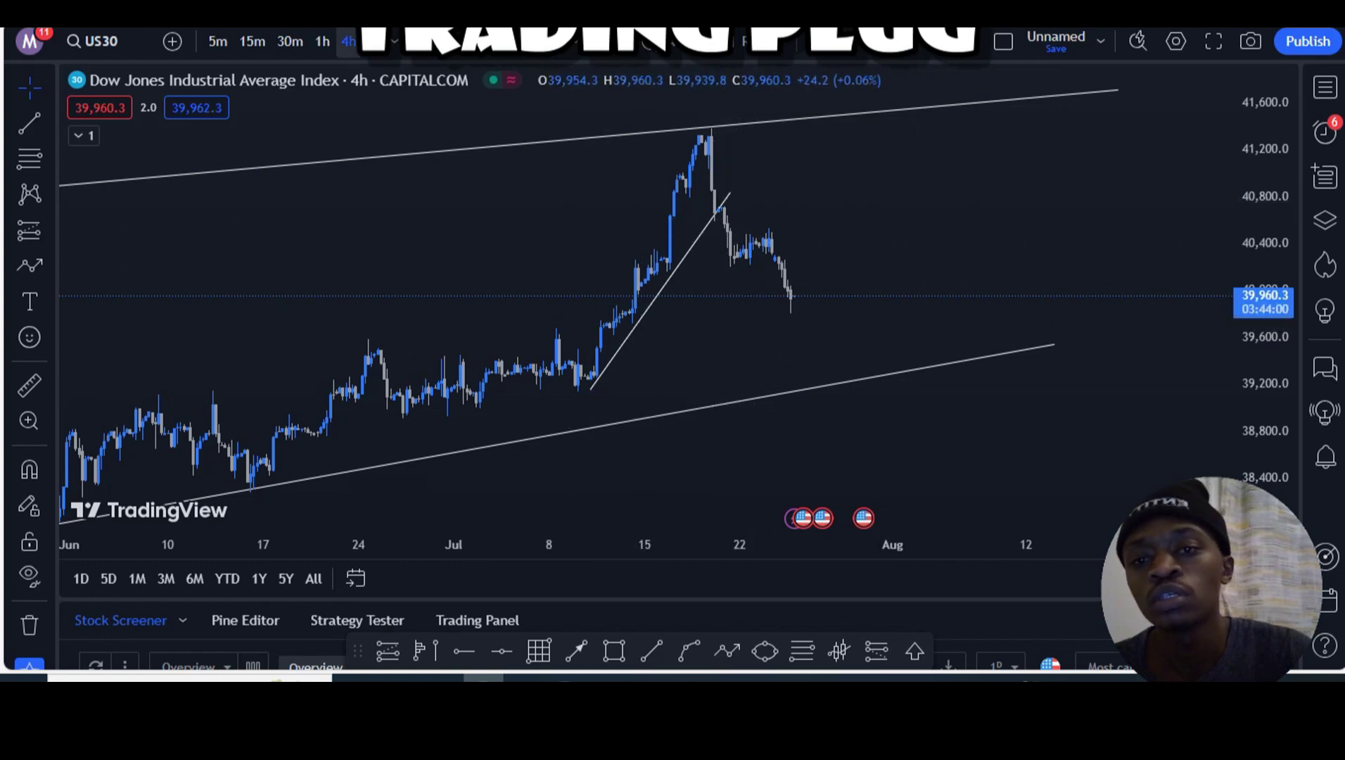
Switch US30 to the 1h timeframe and shift the steep trend line's upper end earlier so it follows the mid-July lows
{"action": "left_click", "coordinate": [322, 41]}
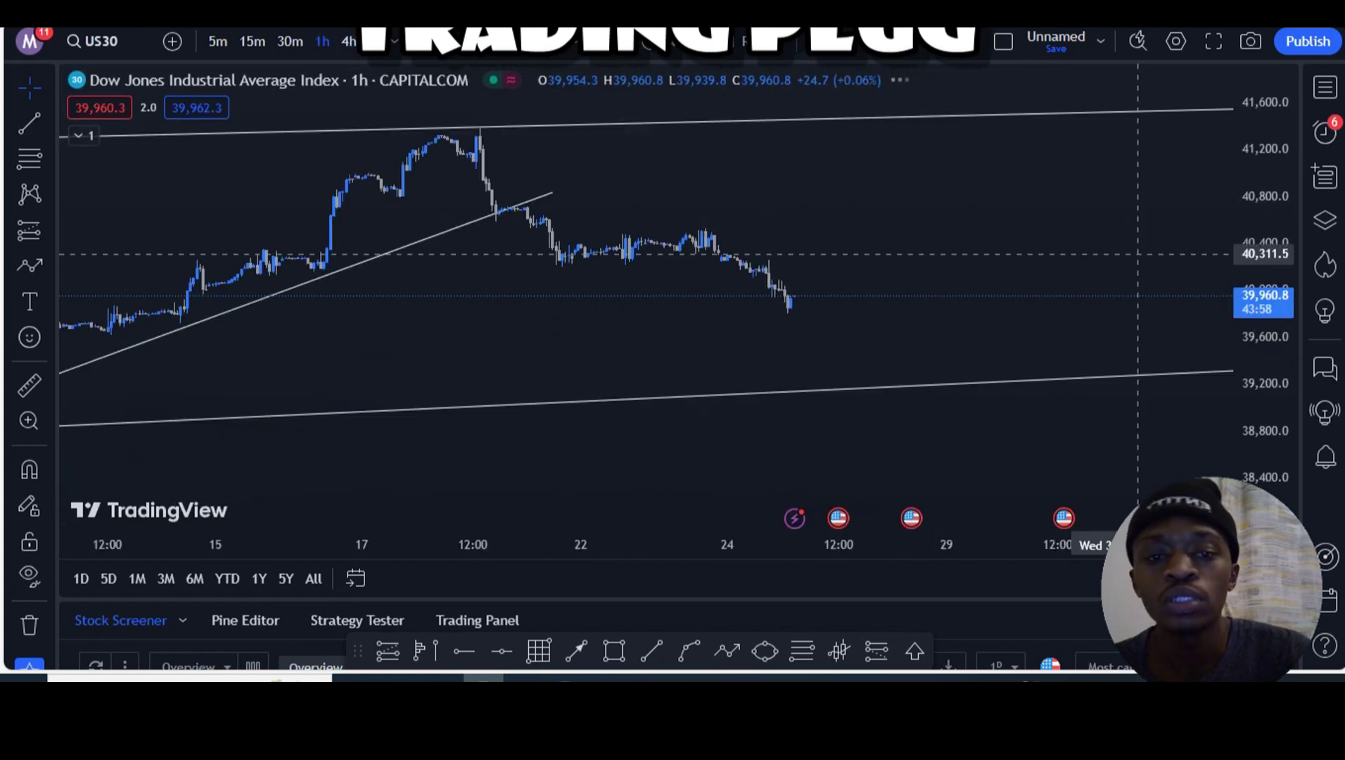
{"action": "left_click_drag", "start_coordinate": [992, 183], "coordinate": [1322, 113]}
{"action": "left_click_drag", "start_coordinate": [901, 369], "coordinate": [791, 517]}
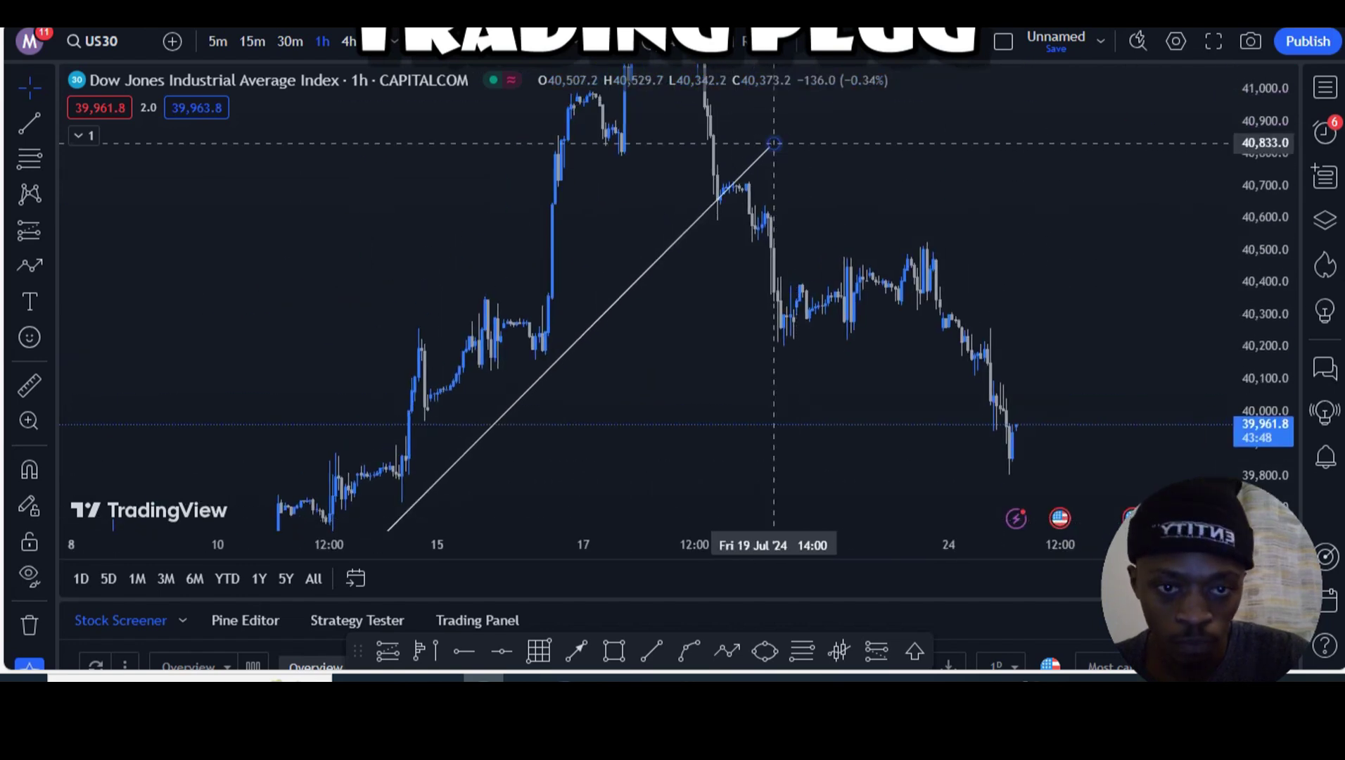
{"action": "left_click_drag", "start_coordinate": [773, 142], "coordinate": [748, 135]}
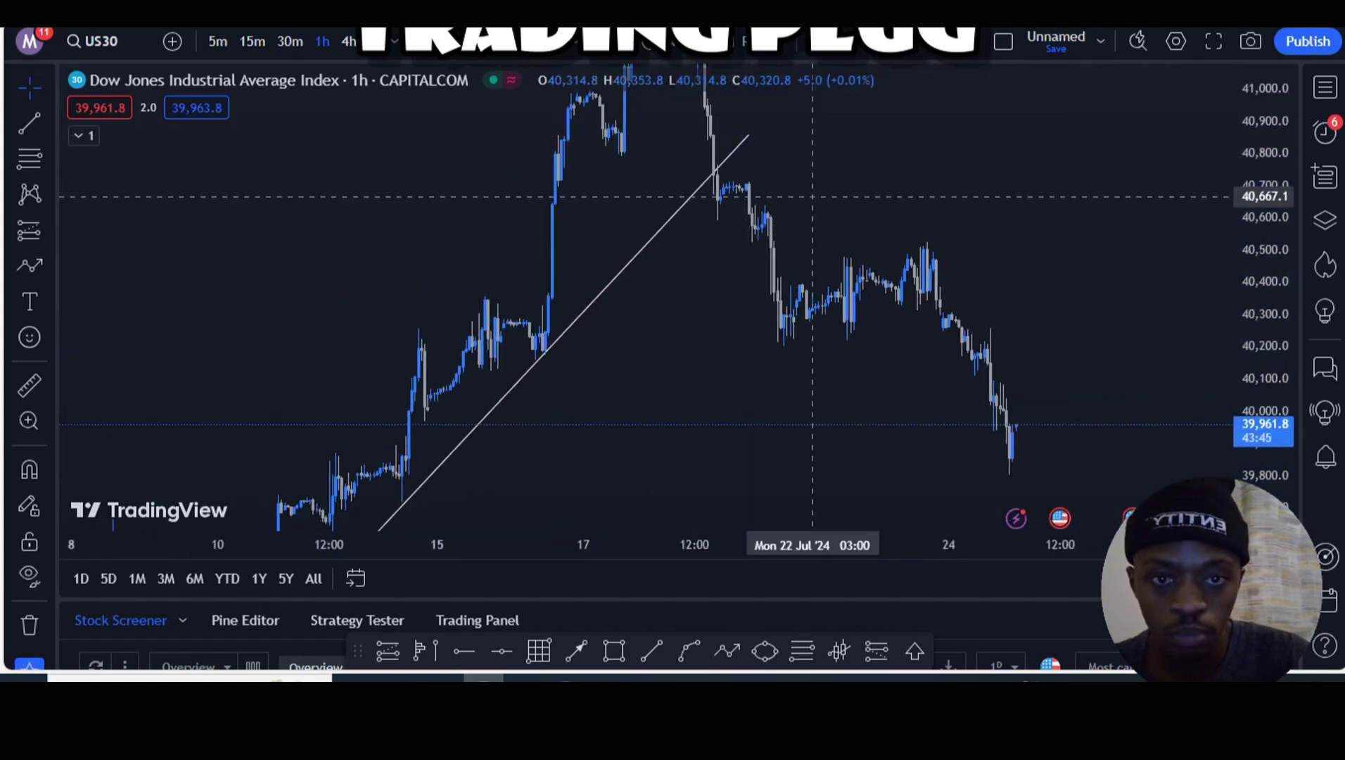
Draw a thin rectangle zone from 10 July 2024 at about 39,263 up to about 39,303, extending past the latest candle
{"action": "left_click_drag", "start_coordinate": [885, 166], "coordinate": [1006, 101]}
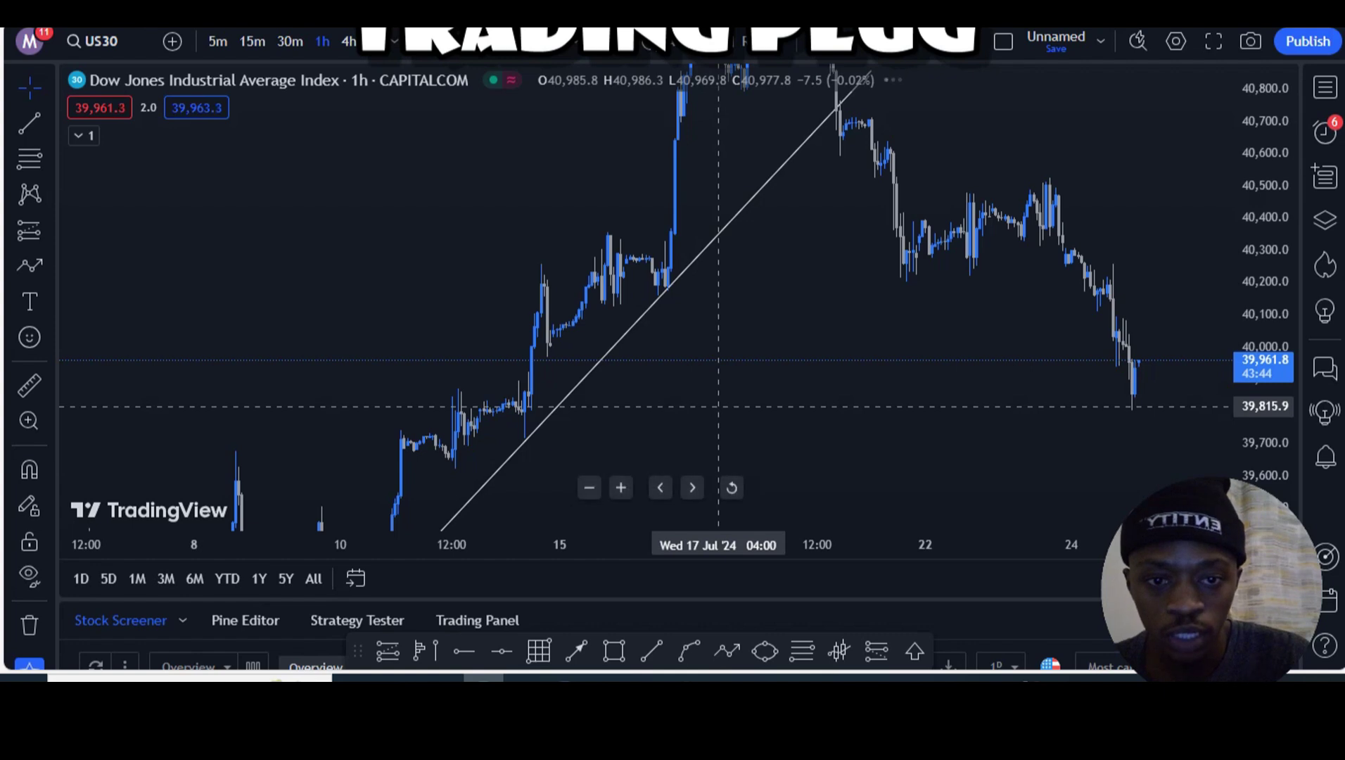
{"action": "left_click_drag", "start_coordinate": [718, 406], "coordinate": [570, 483]}
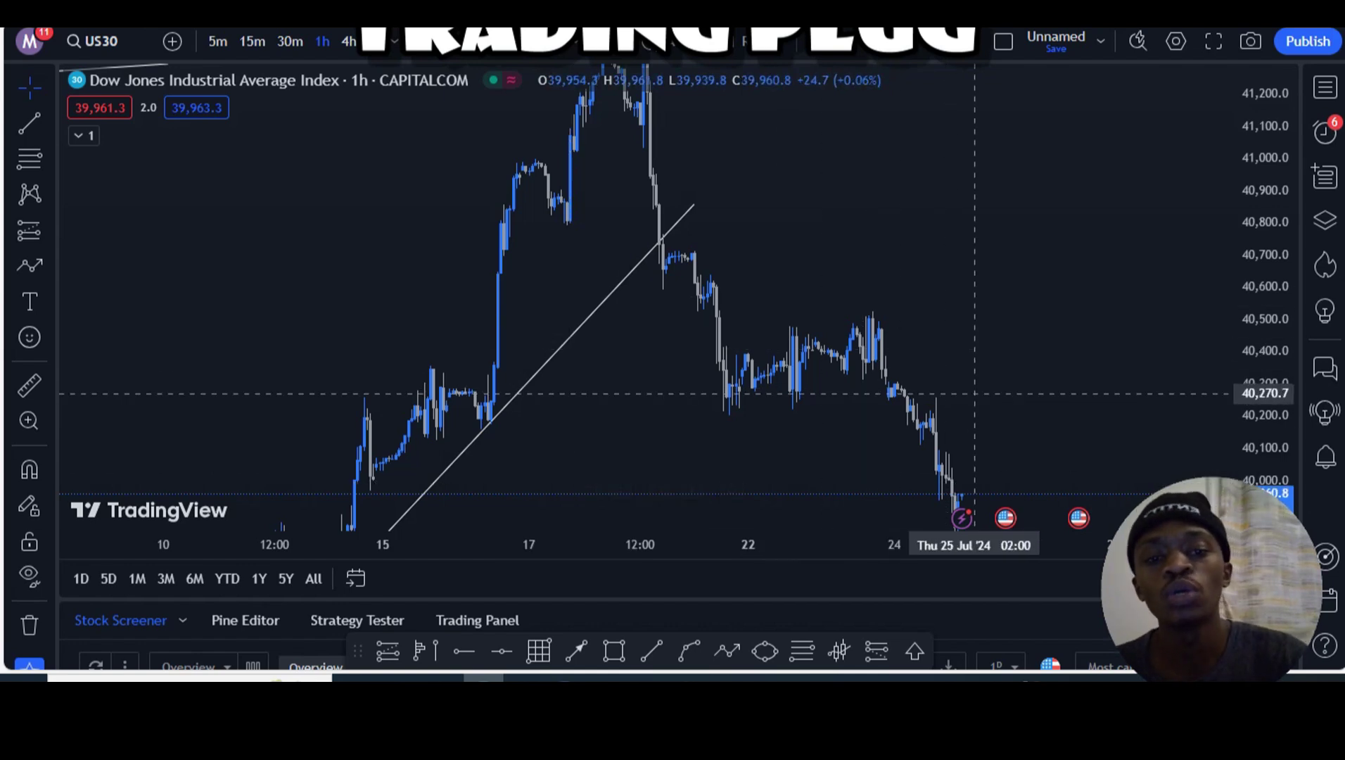
{"action": "left_click_drag", "start_coordinate": [932, 373], "coordinate": [935, 119]}
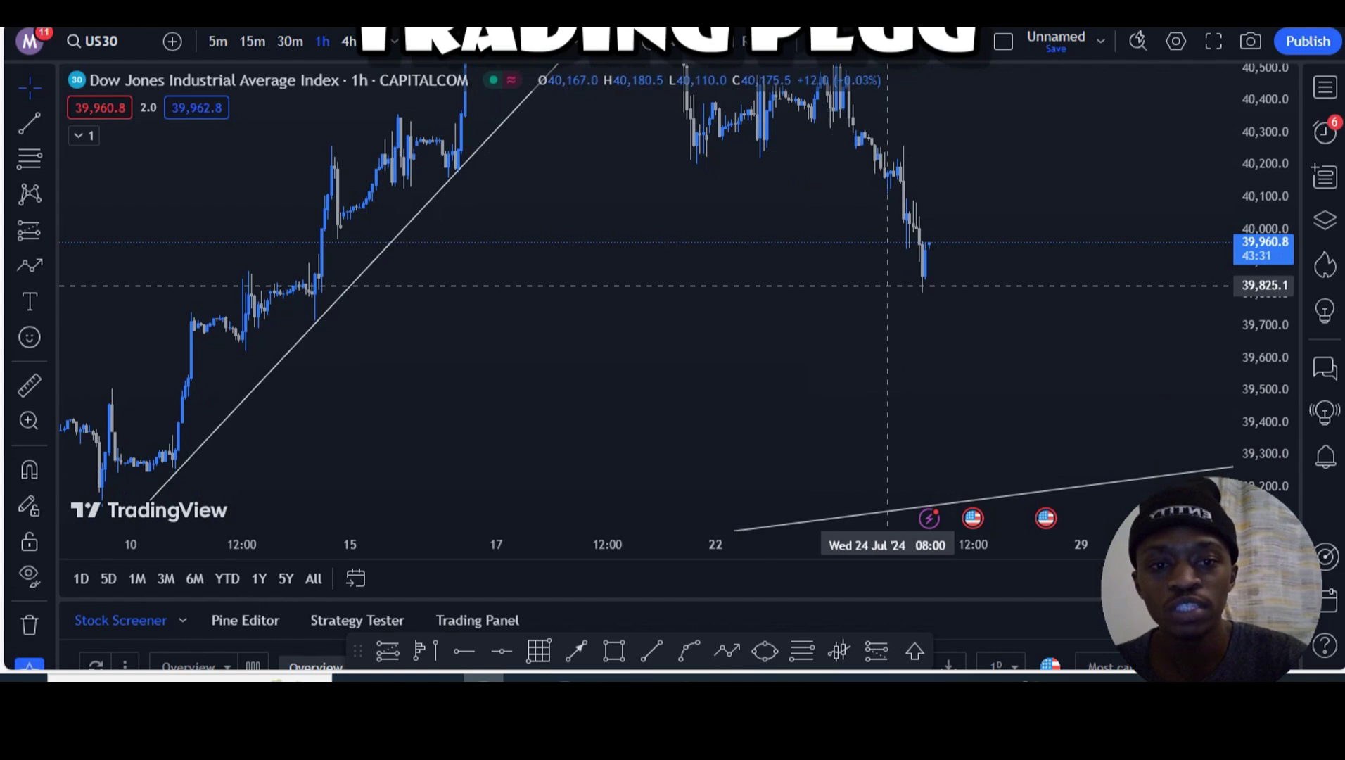
{"action": "left_click_drag", "start_coordinate": [914, 285], "coordinate": [1024, 267]}
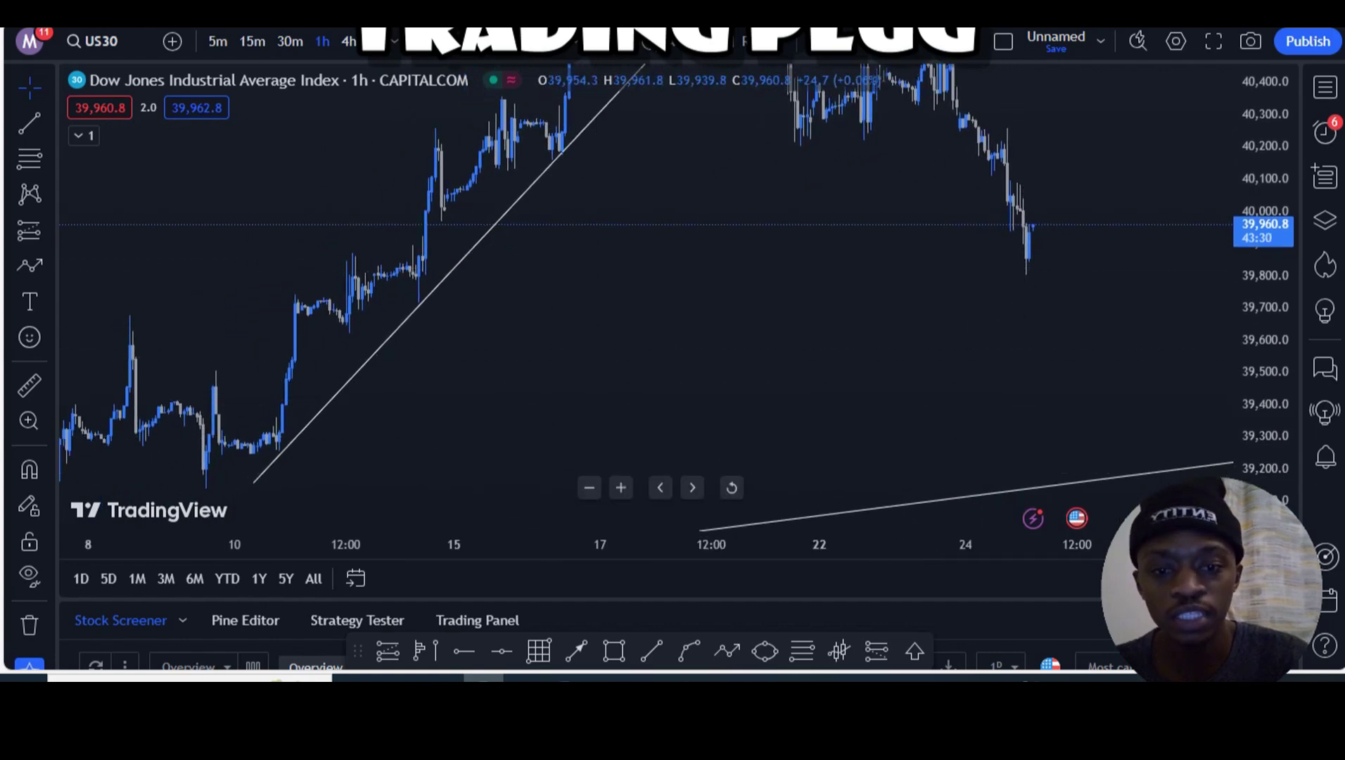
{"action": "left_click", "coordinate": [613, 651]}
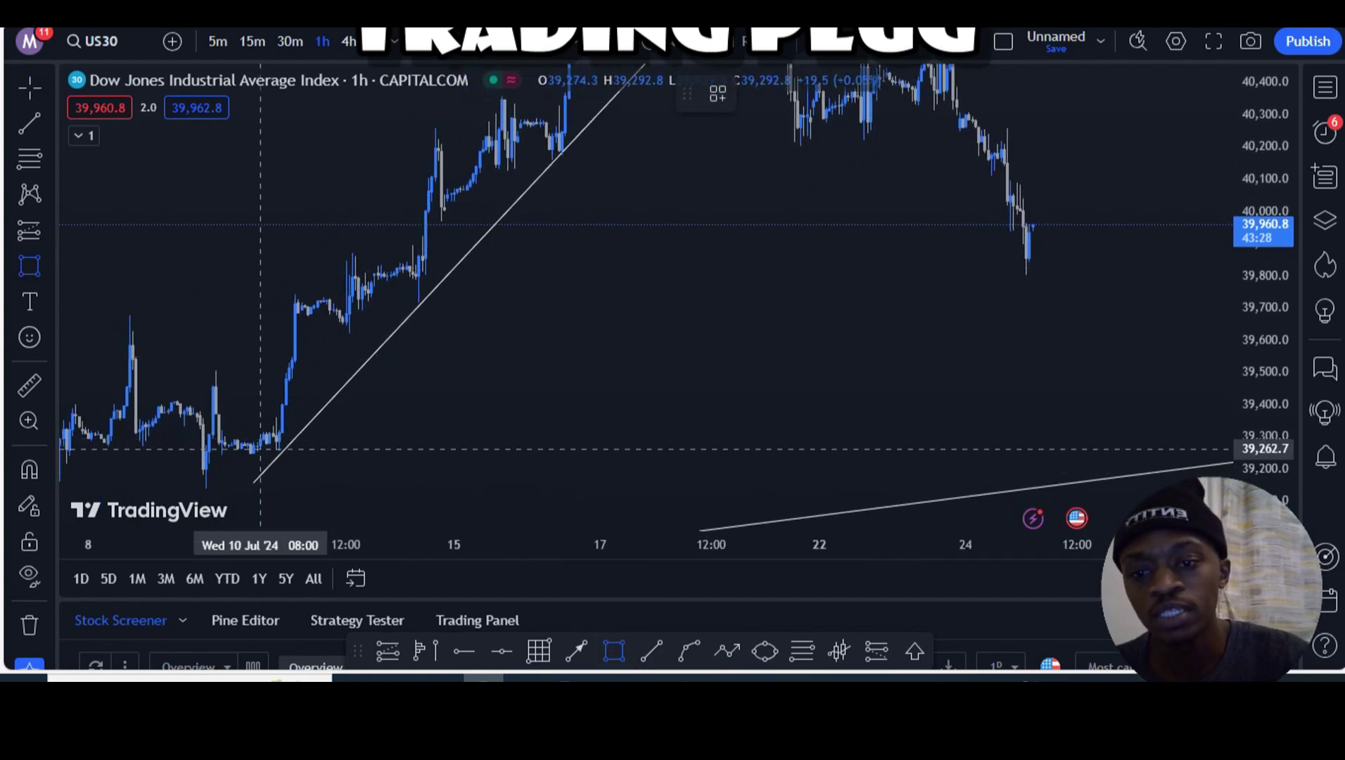
{"action": "left_click", "coordinate": [261, 449]}
{"action": "left_click", "coordinate": [1070, 389]}
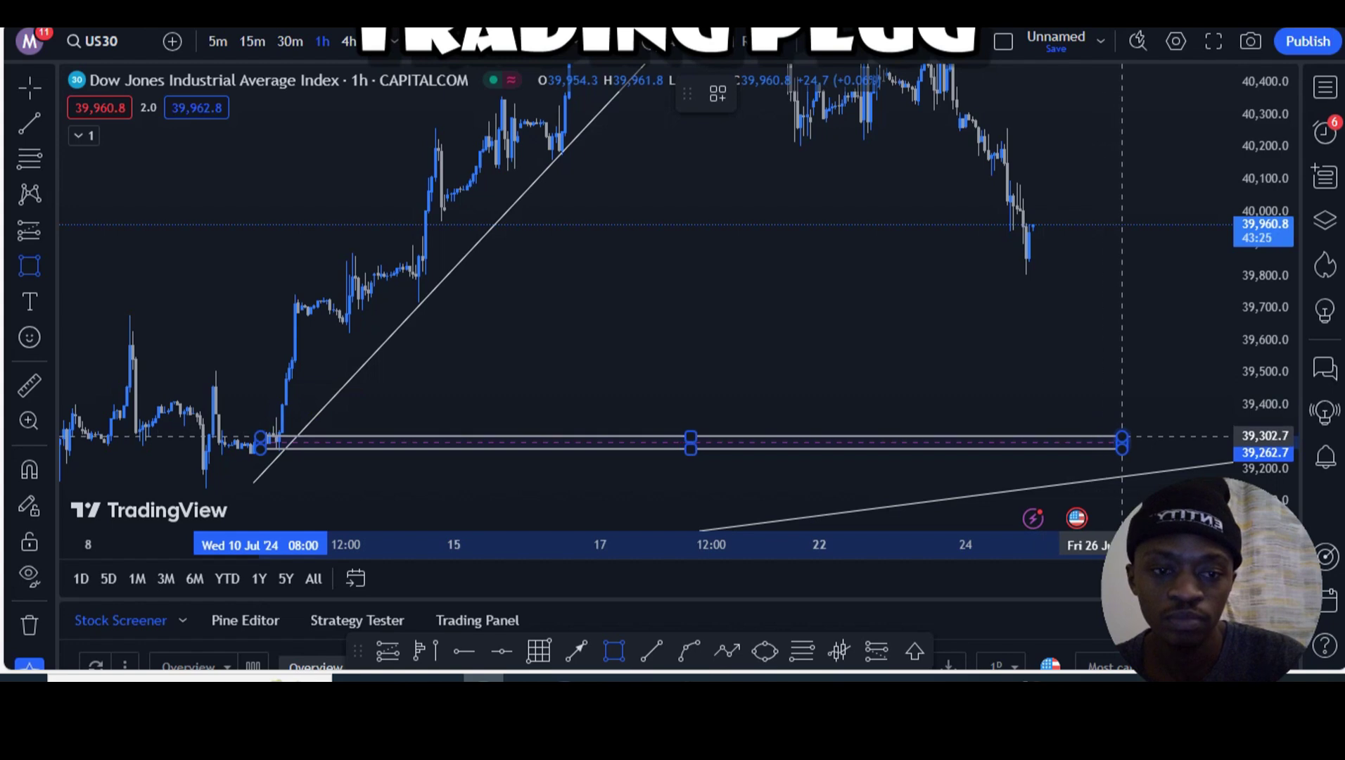
{"action": "left_click", "coordinate": [1135, 433]}
Draw a short channel around the 18–19 July 2024 consolidation, its lower line from about 40,600 to 40,660 and its upper line near 40,700
{"action": "left_click_drag", "start_coordinate": [751, 436], "coordinate": [850, 450]}
{"action": "left_click_drag", "start_coordinate": [671, 486], "coordinate": [654, 552]}
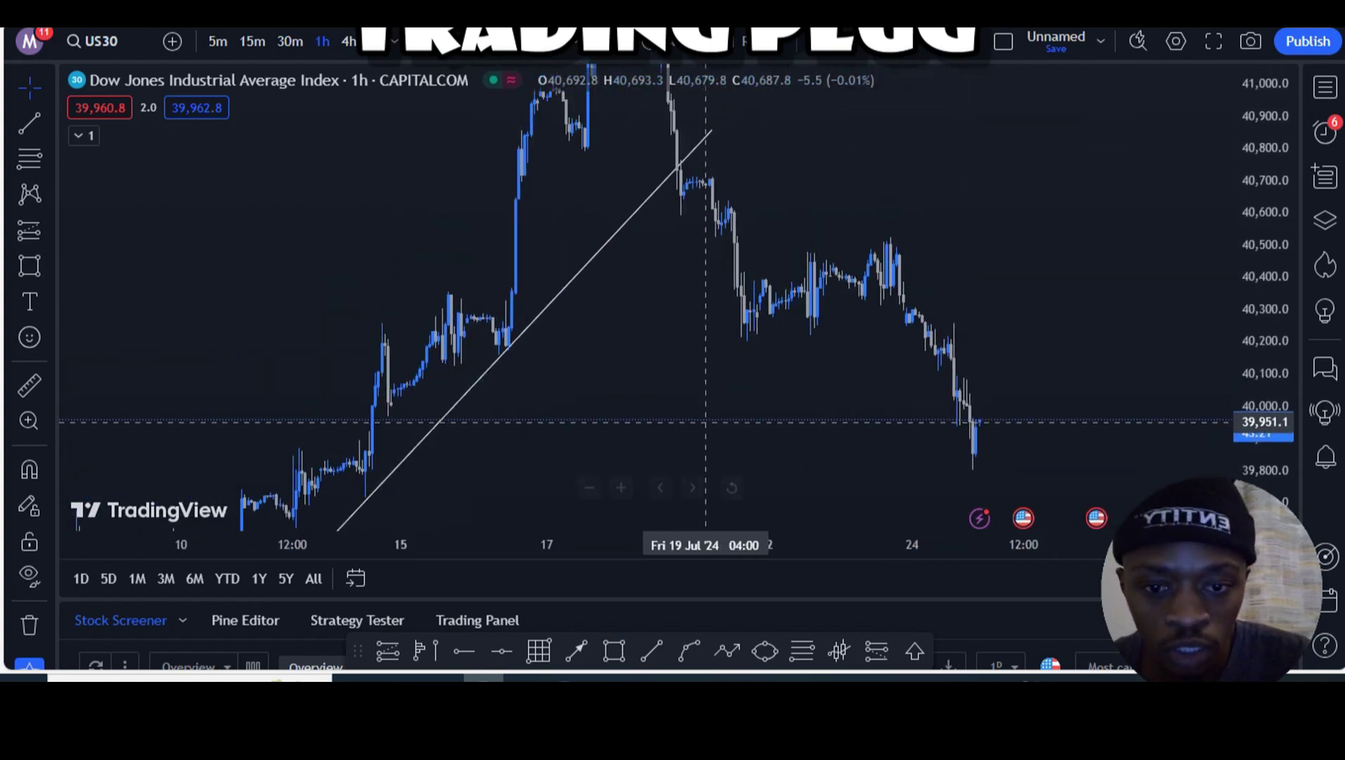
{"action": "left_click", "coordinate": [651, 650]}
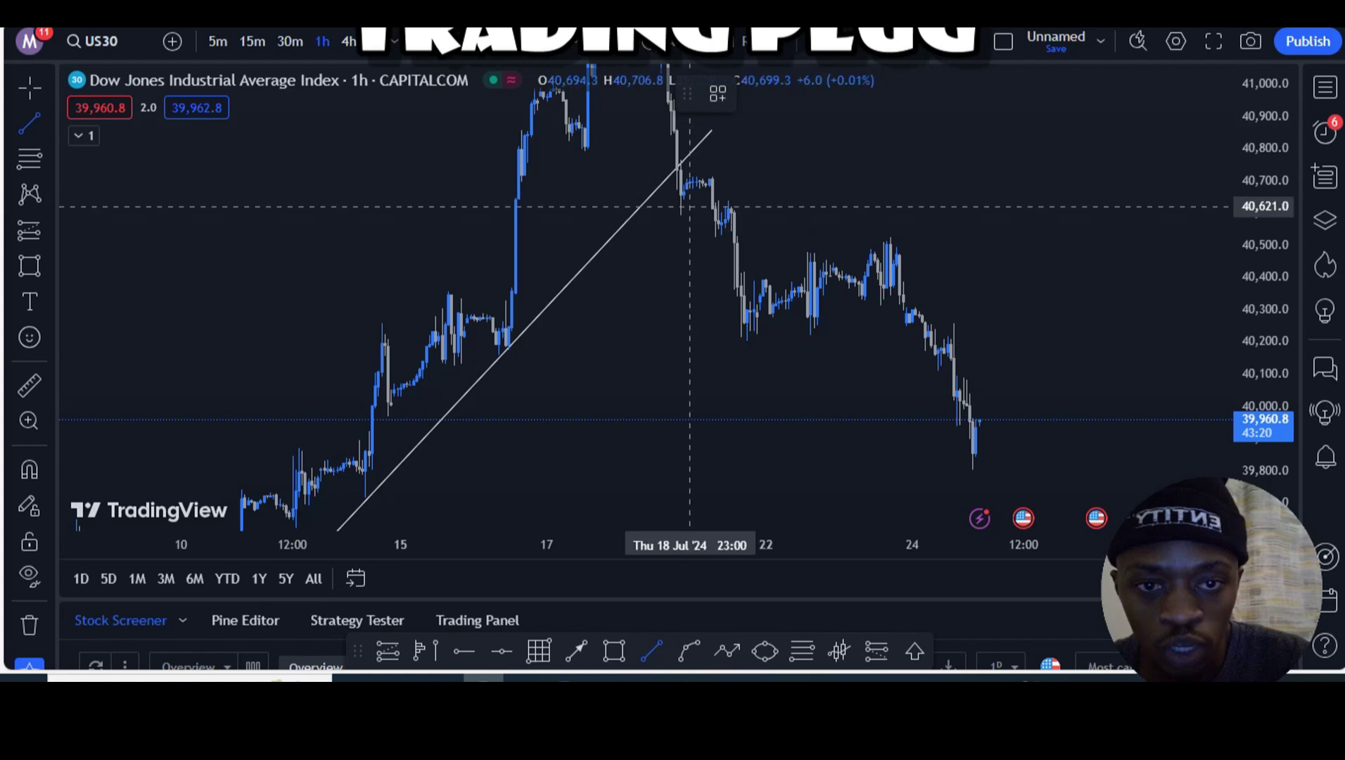
{"action": "left_click_drag", "start_coordinate": [677, 211], "coordinate": [712, 189]}
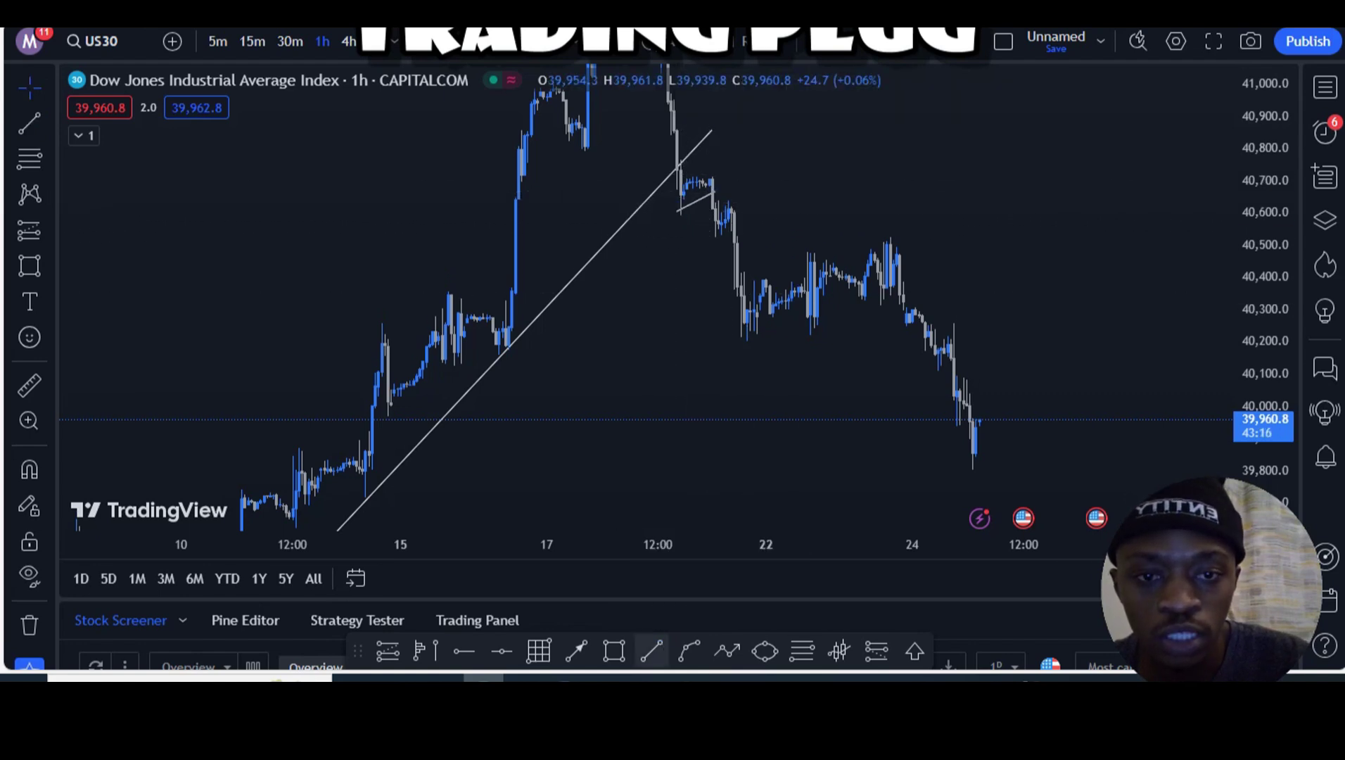
{"action": "left_click", "coordinate": [652, 650]}
{"action": "left_click_drag", "start_coordinate": [677, 181], "coordinate": [718, 178]}
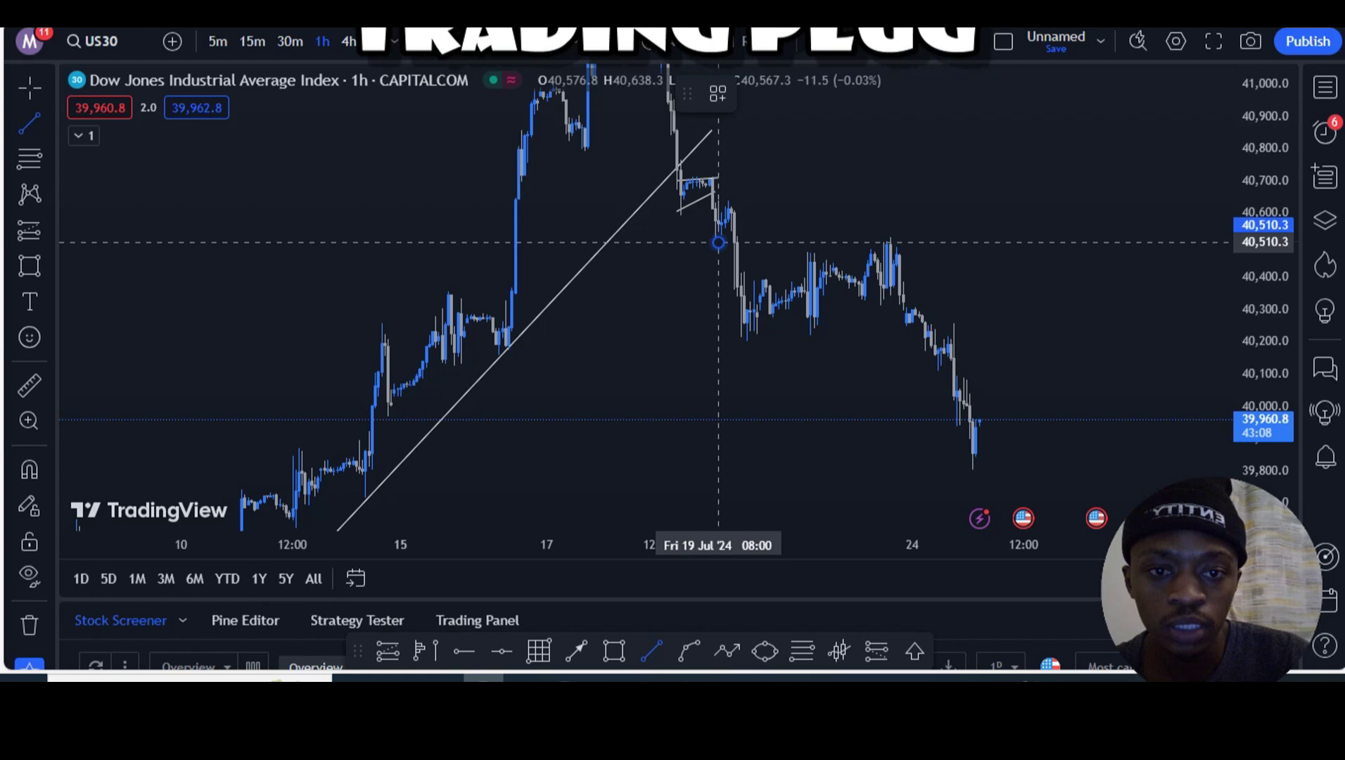
Draw a second short rising channel around the 19 July 2024 pullback, starting at 08:00 with its lower line at about 40,510 and upper line at 40,596
{"action": "left_click_drag", "start_coordinate": [719, 242], "coordinate": [730, 219]}
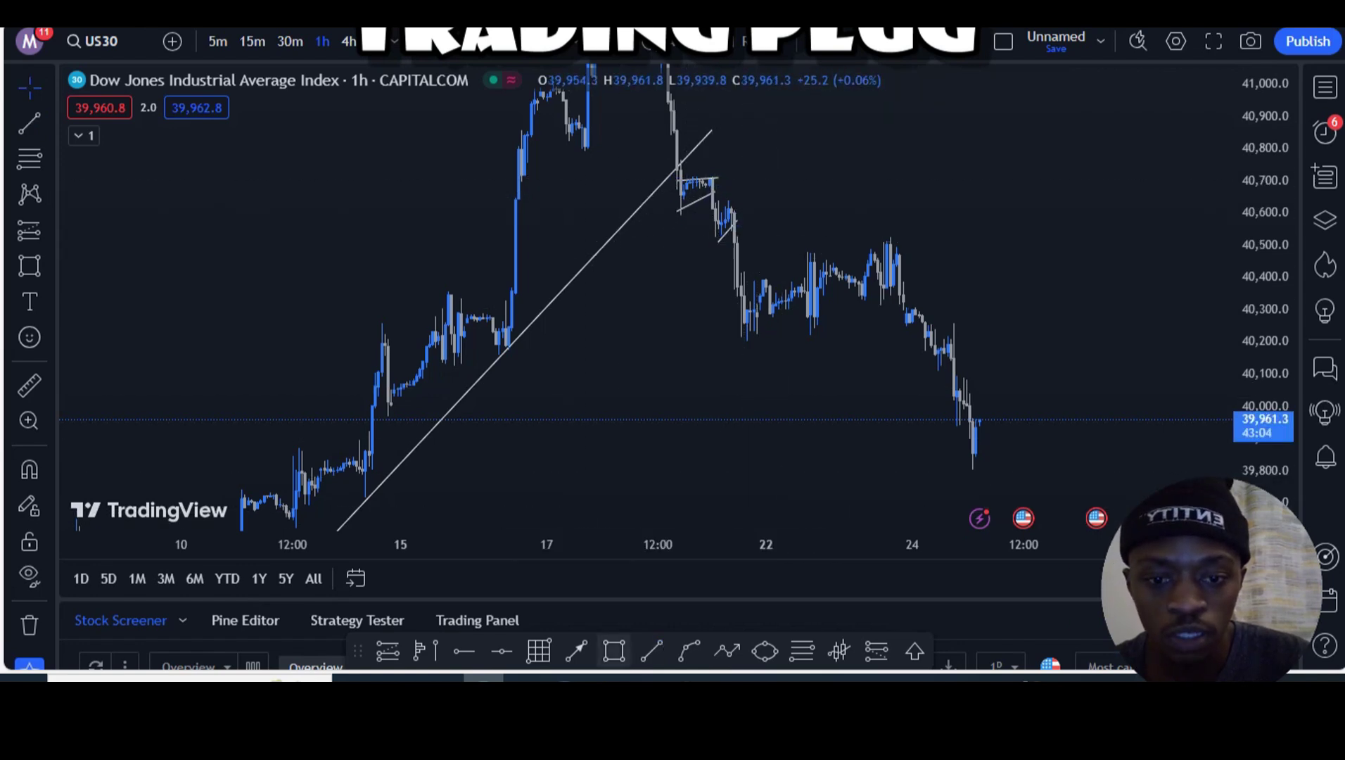
{"action": "left_click", "coordinate": [652, 650]}
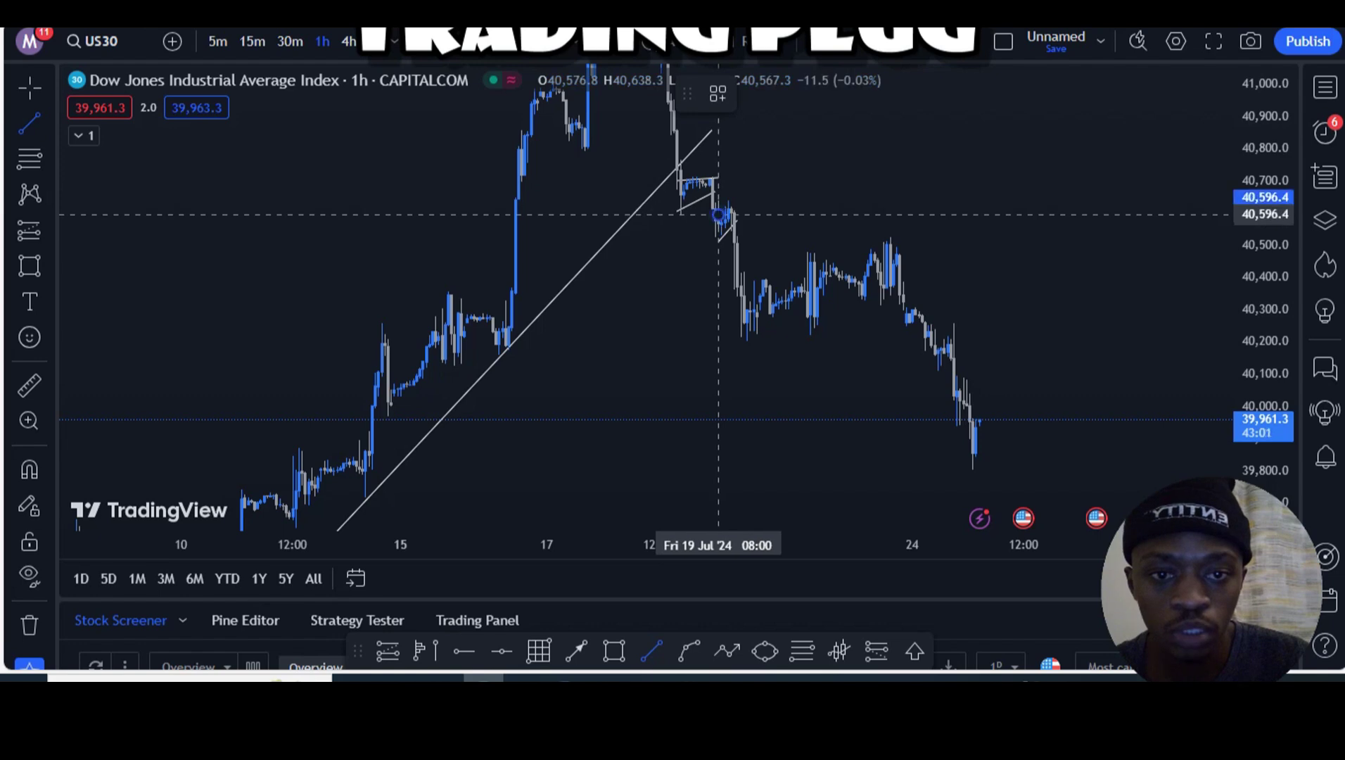
{"action": "key", "text": "Escape"}
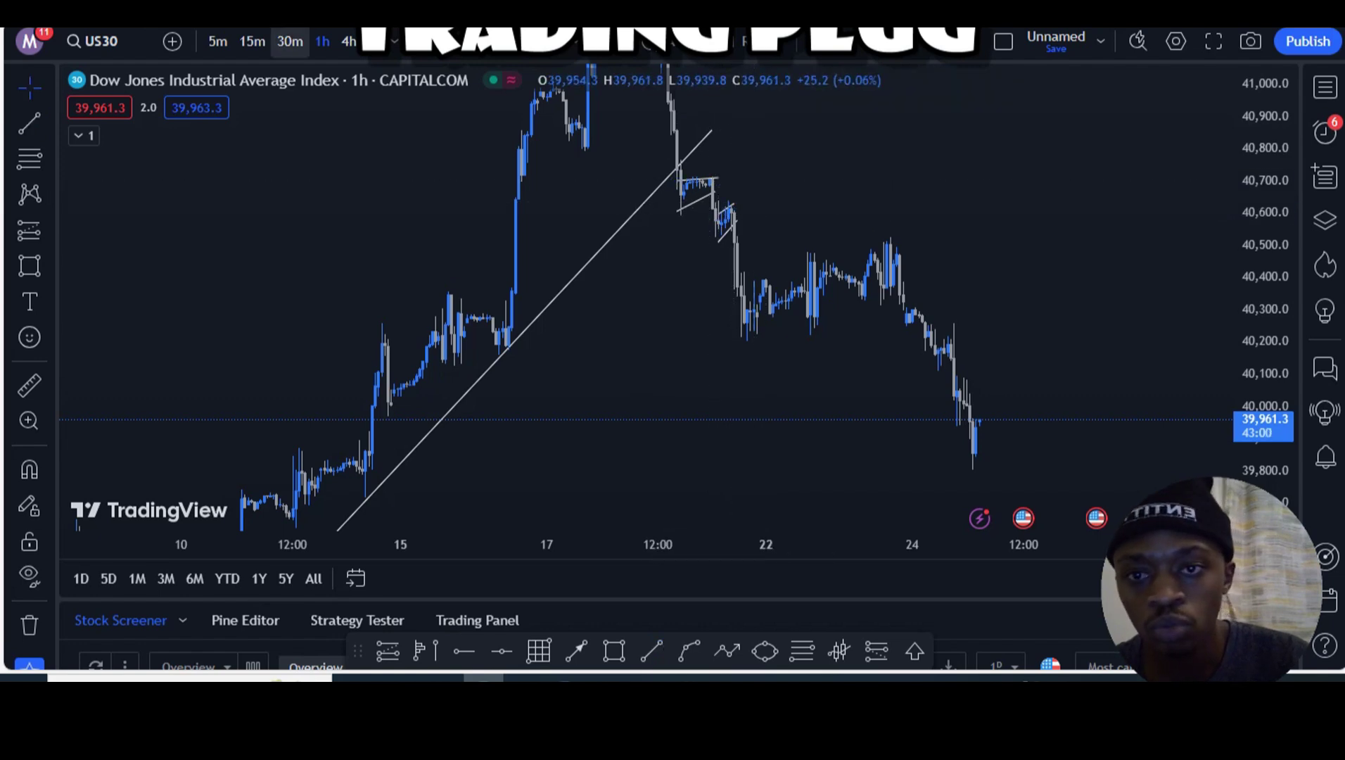
Switch US30 to 30m and draw a rising channel around the 19–23 July correction, its lower line starting at about 40,188 and upper line at 40,430
{"action": "left_click", "coordinate": [290, 41]}
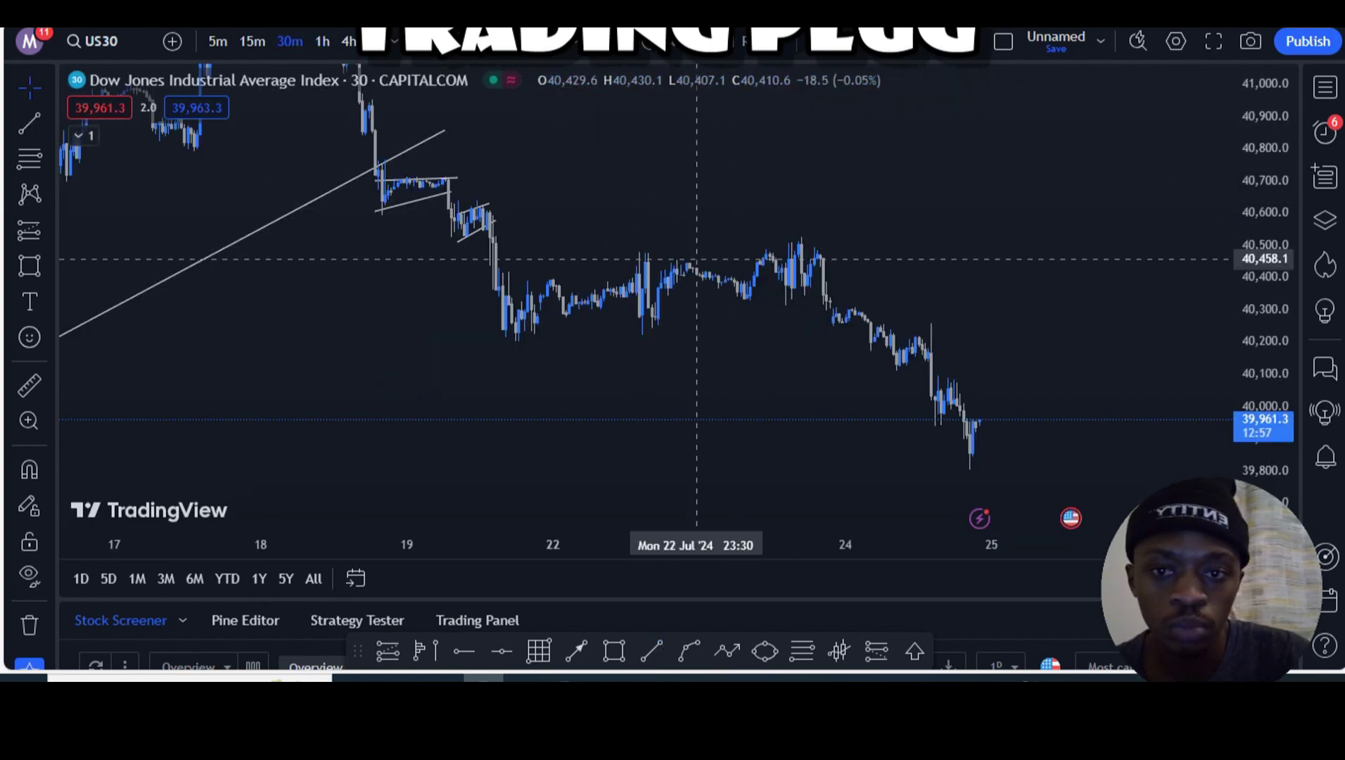
{"action": "left_click_drag", "start_coordinate": [751, 260], "coordinate": [784, 302]}
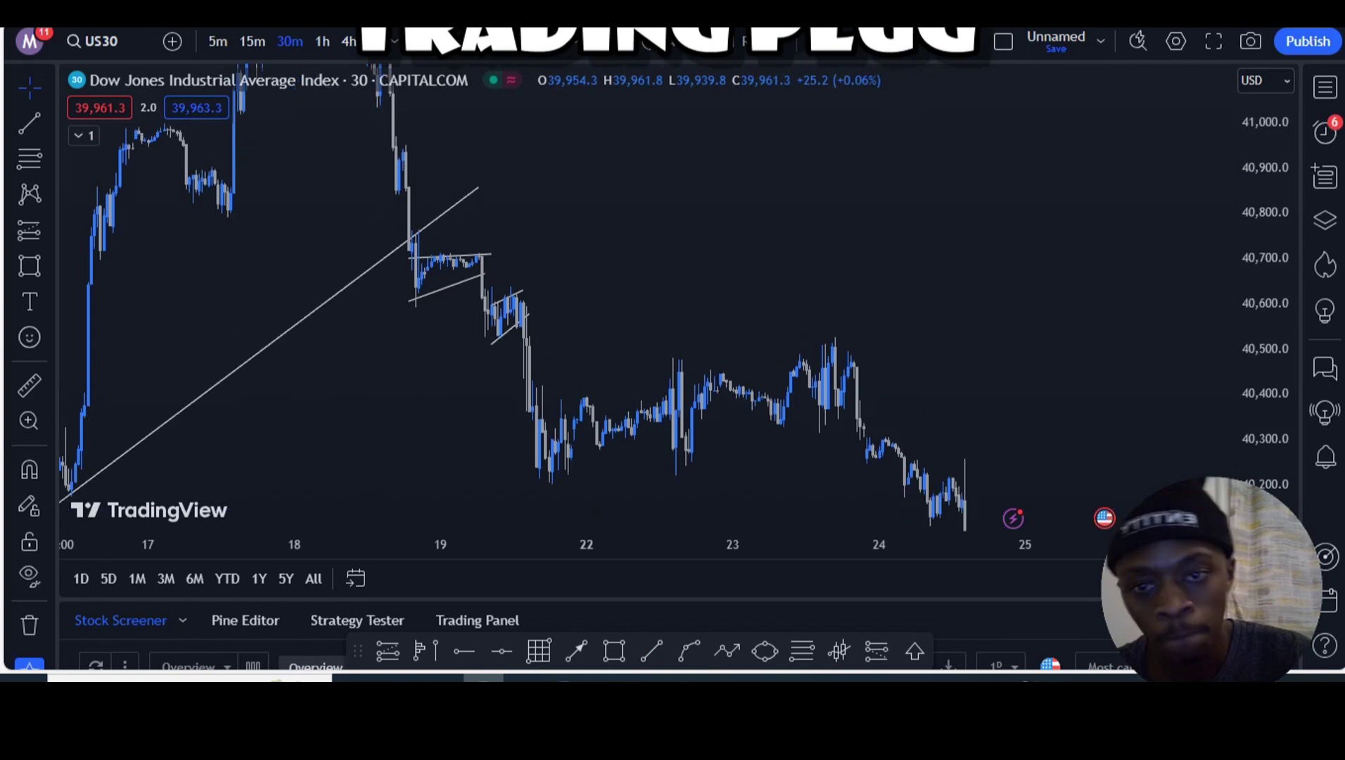
{"action": "left_click_drag", "start_coordinate": [655, 220], "coordinate": [722, 273]}
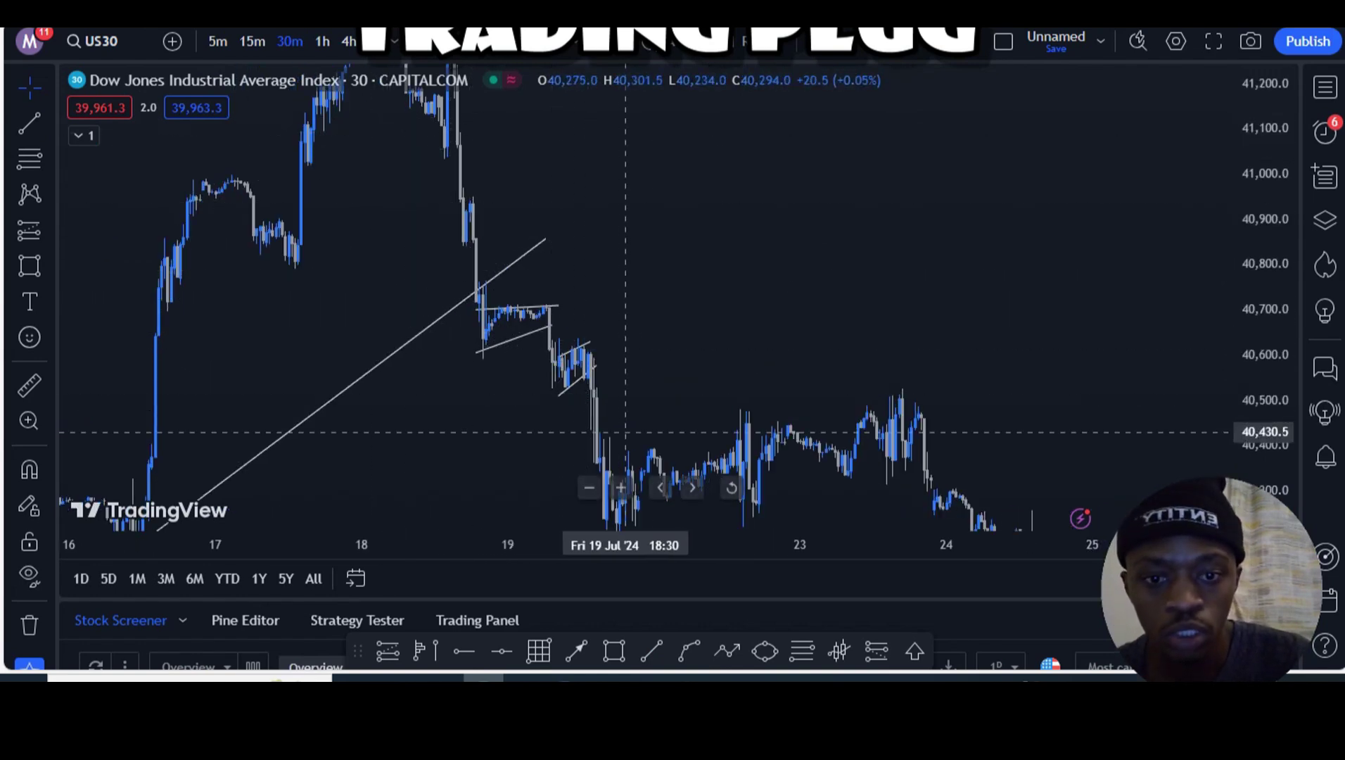
{"action": "left_click_drag", "start_coordinate": [625, 433], "coordinate": [596, 282]}
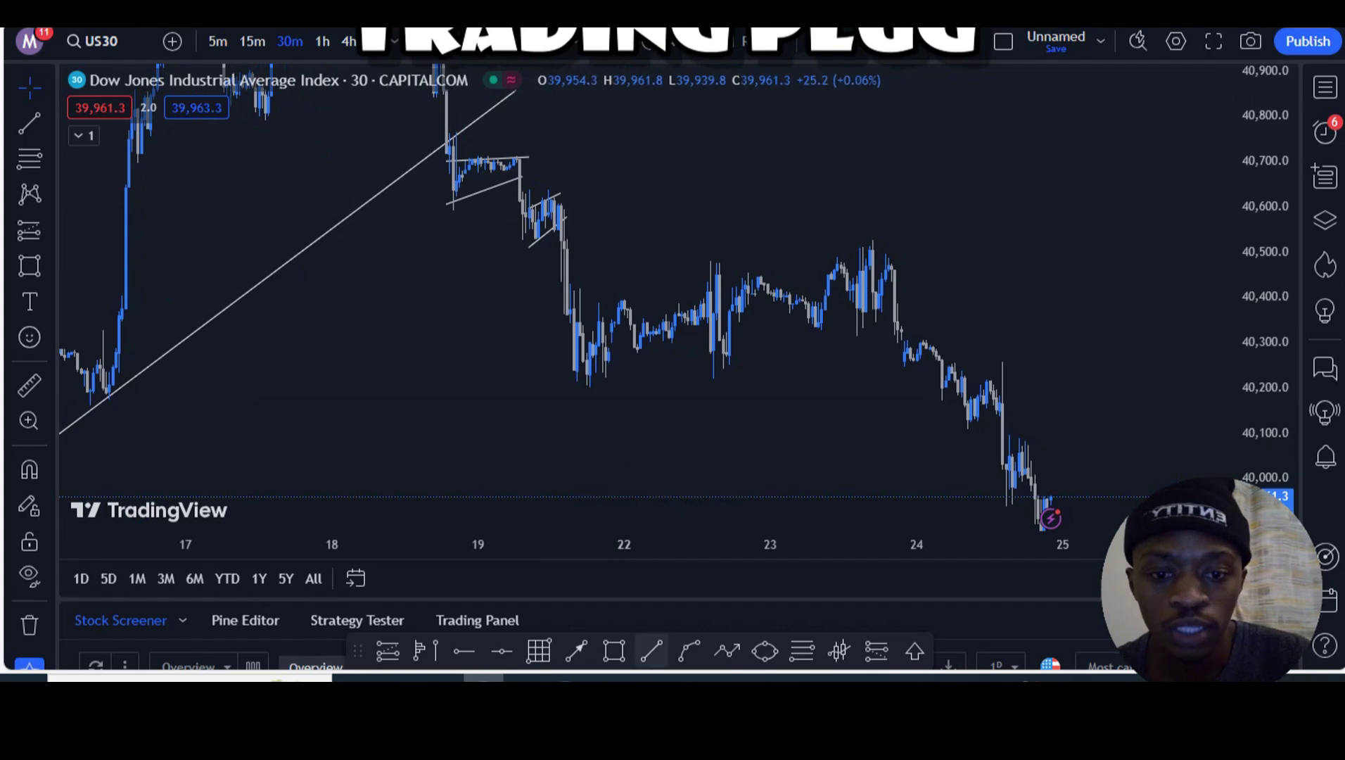
{"action": "left_click", "coordinate": [593, 393]}
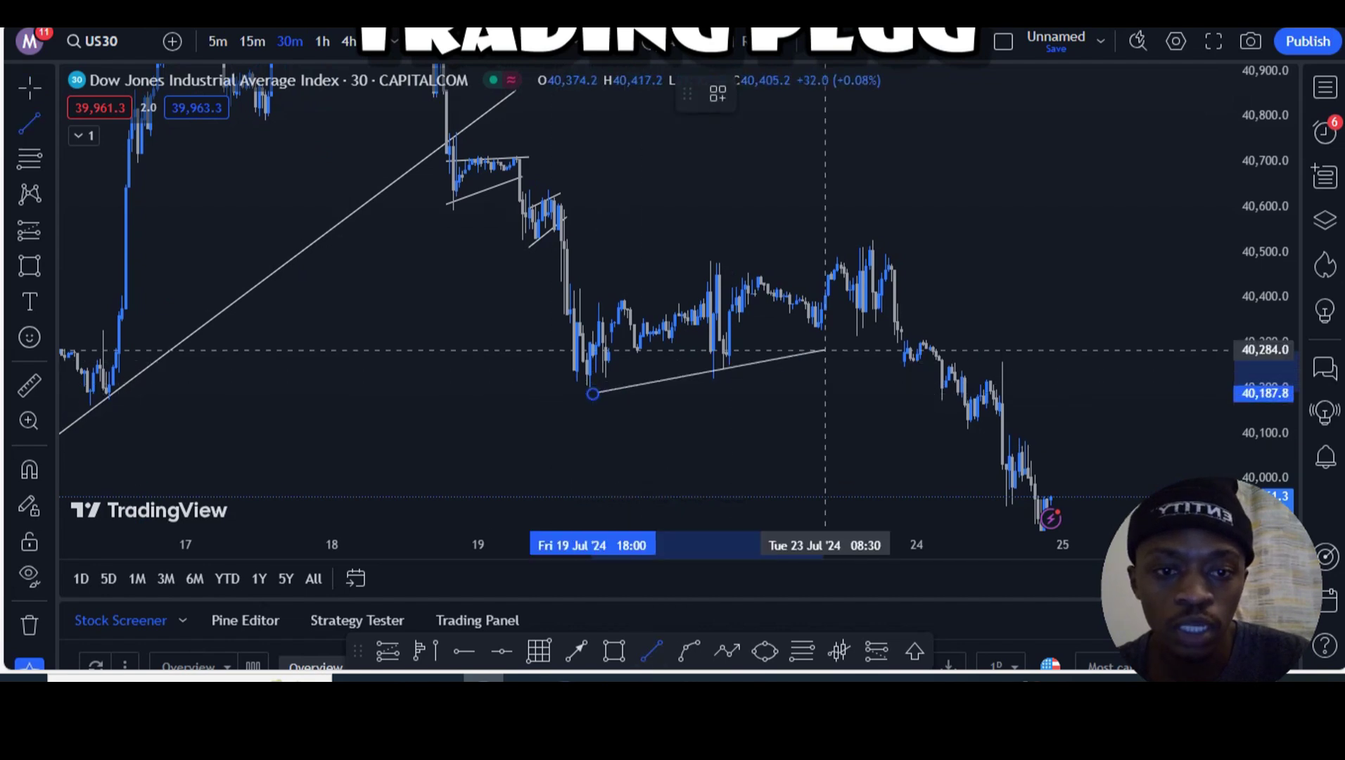
{"action": "left_click", "coordinate": [935, 329]}
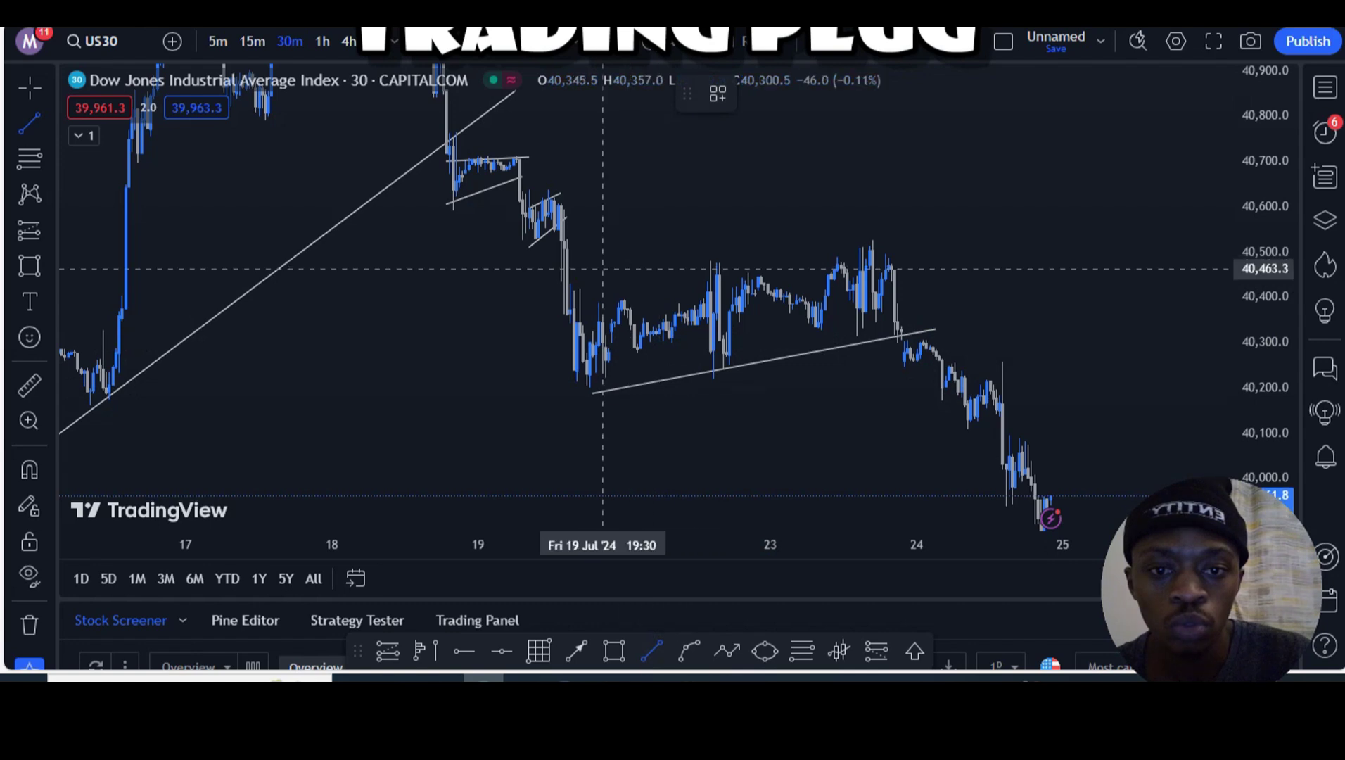
{"action": "left_click", "coordinate": [580, 282]}
{"action": "left_click", "coordinate": [889, 231]}
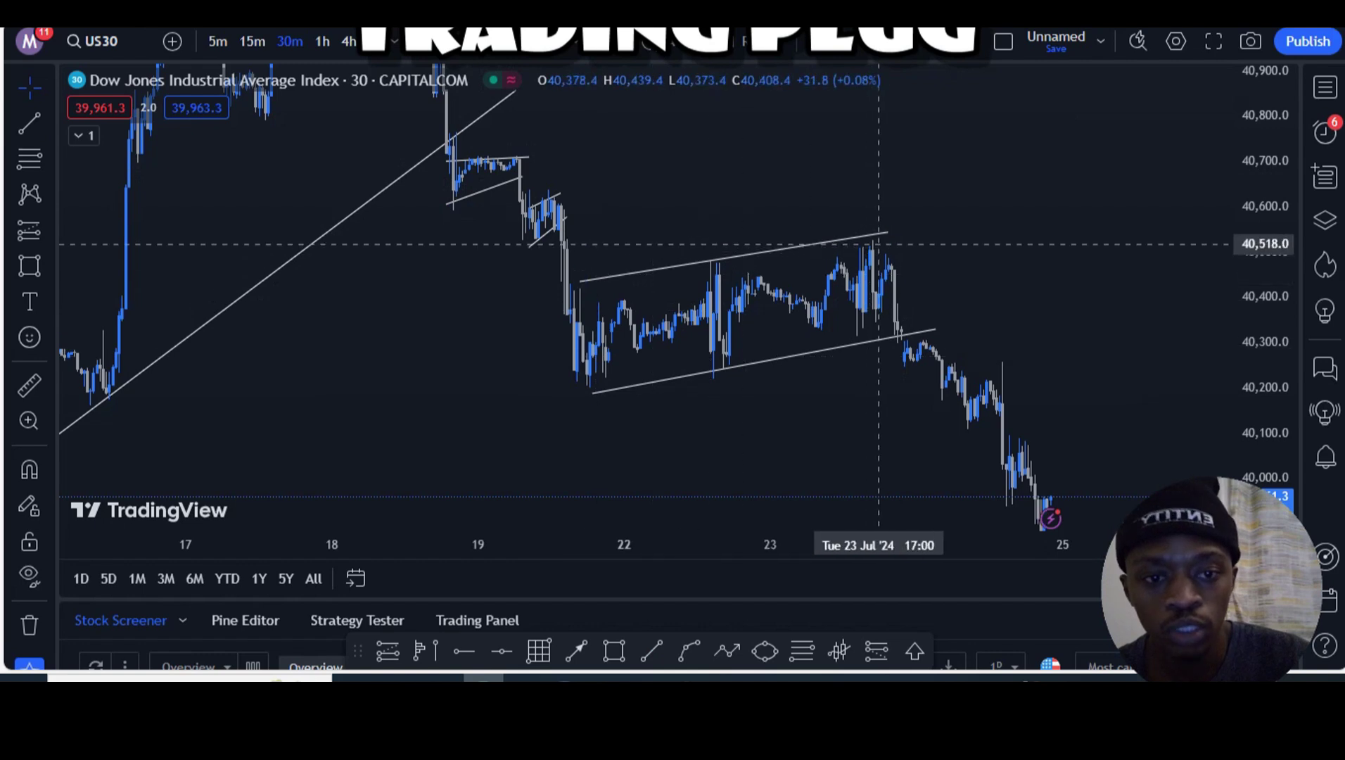
Draw a short rising trend line under the 24 July 2024 pullback, from 15:00 at about 39,954 up to about 40,000
{"action": "scroll", "coordinate": [922, 376], "scroll_direction": "right", "scroll_amount": 5}
{"action": "scroll", "coordinate": [912, 358], "scroll_direction": "right", "scroll_amount": 1}
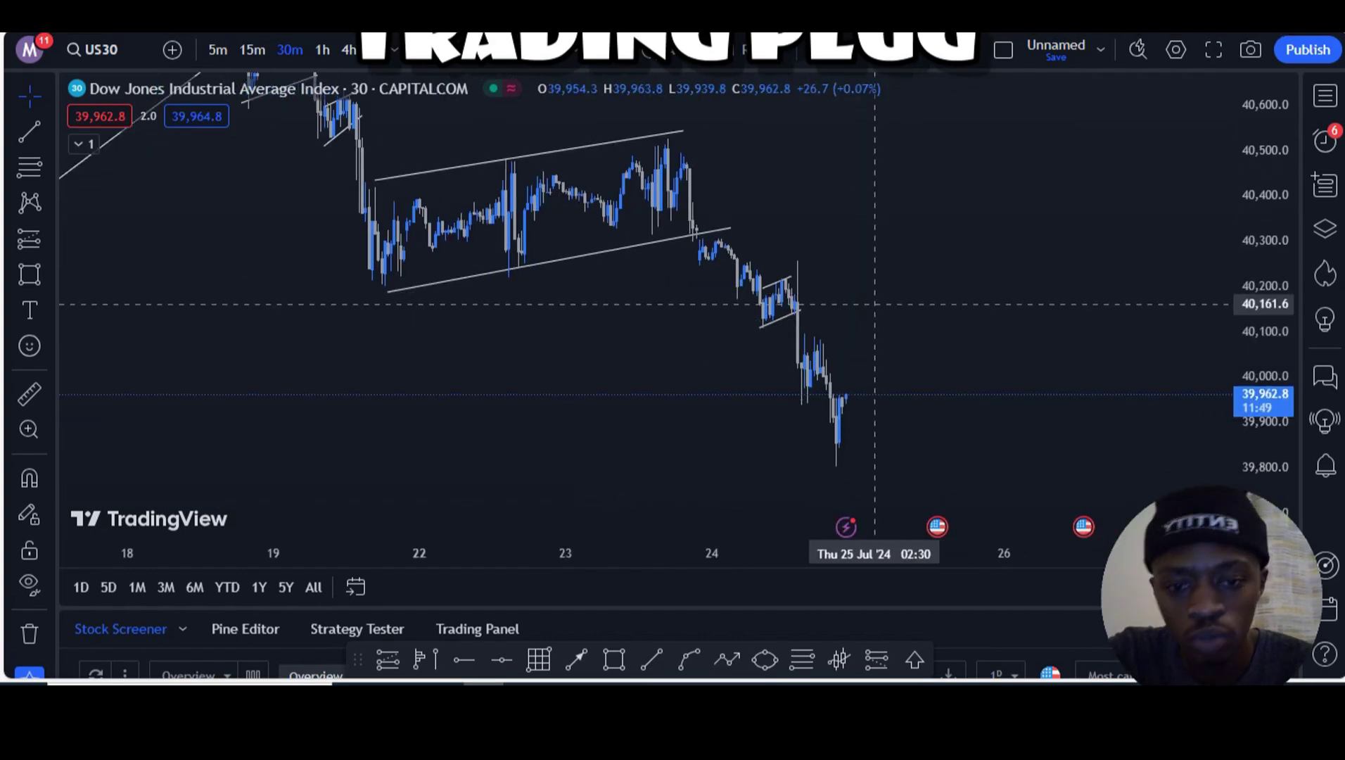
{"action": "left_click", "coordinate": [651, 659]}
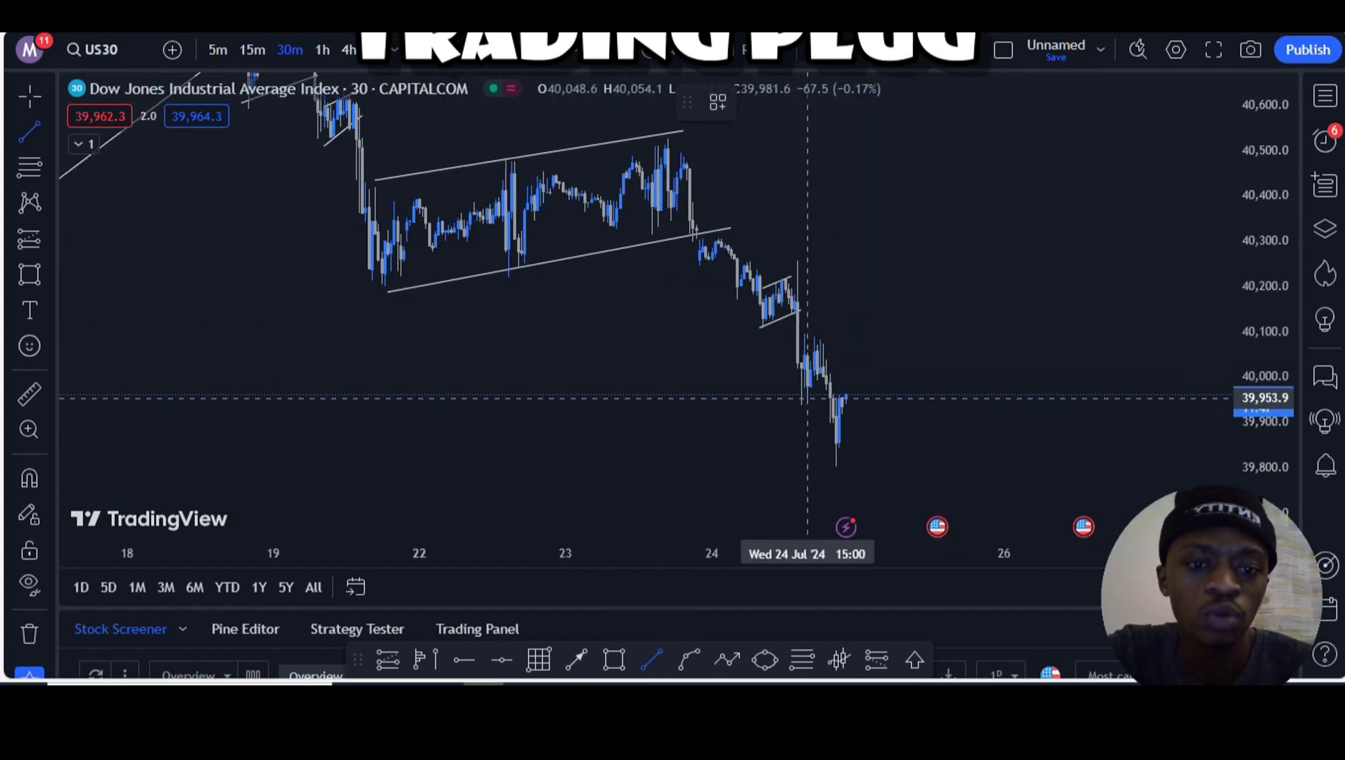
{"action": "left_click_drag", "start_coordinate": [808, 398], "coordinate": [835, 374]}
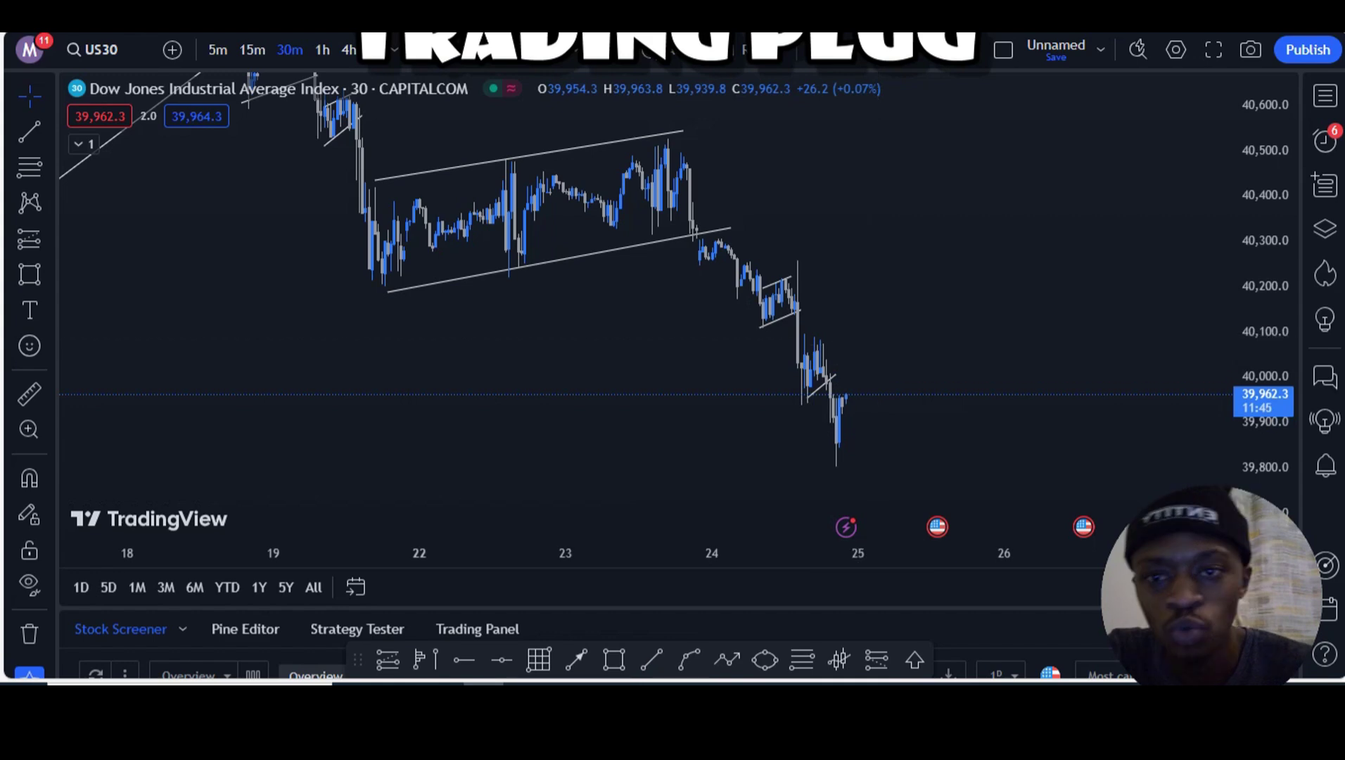
Switch US30 to the 15m timeframe and review the mid-July trend line and the correction channels through the latest candle
{"action": "left_click", "coordinate": [252, 49]}
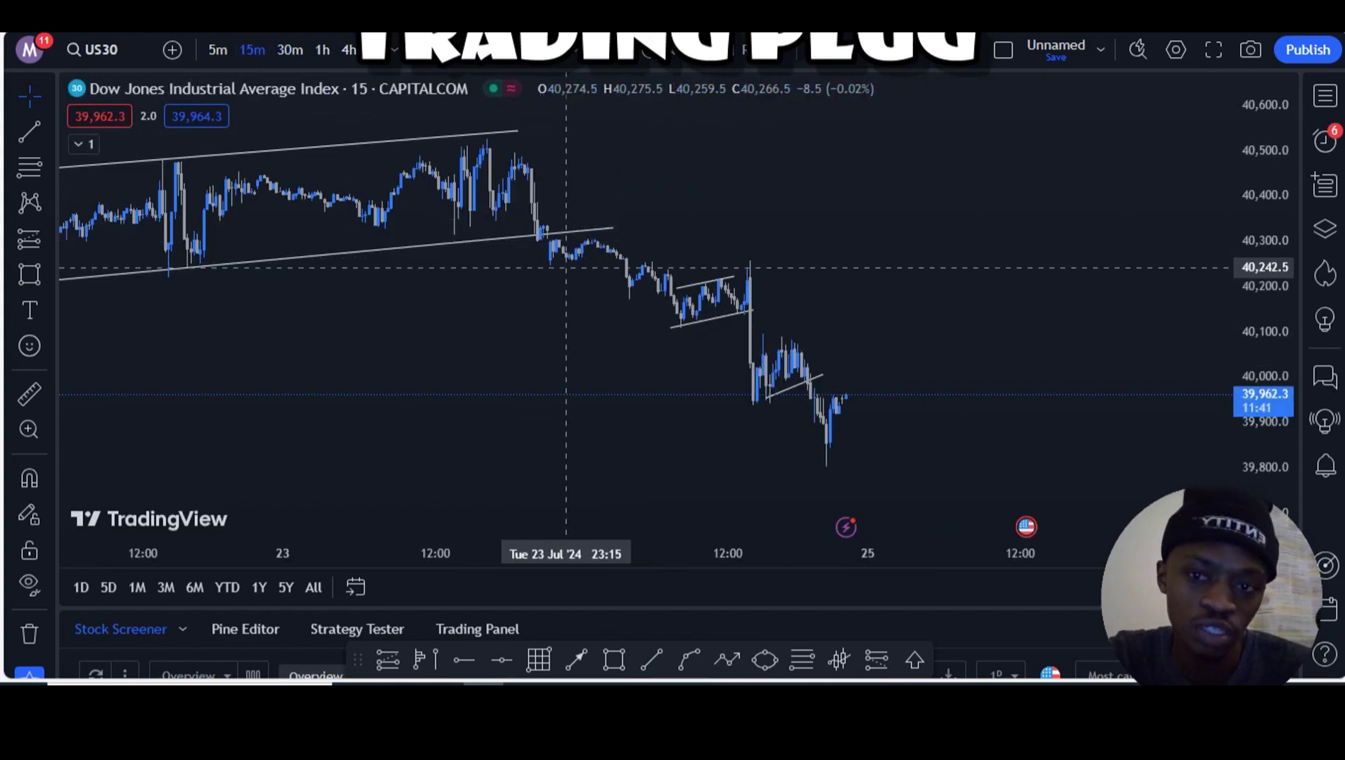
{"action": "mouse_move", "coordinate": [541, 493]}
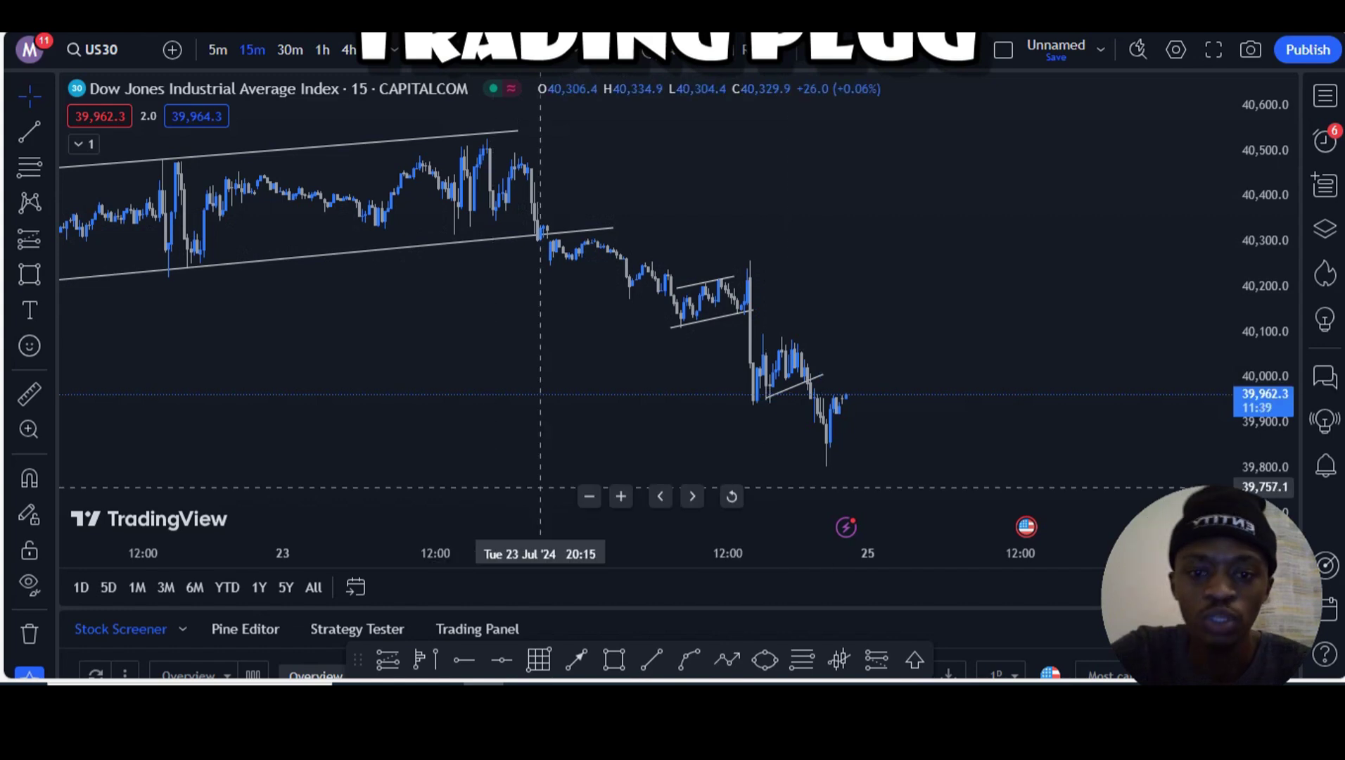
{"action": "left_click", "coordinate": [590, 496]}
{"action": "left_click", "coordinate": [590, 496]}
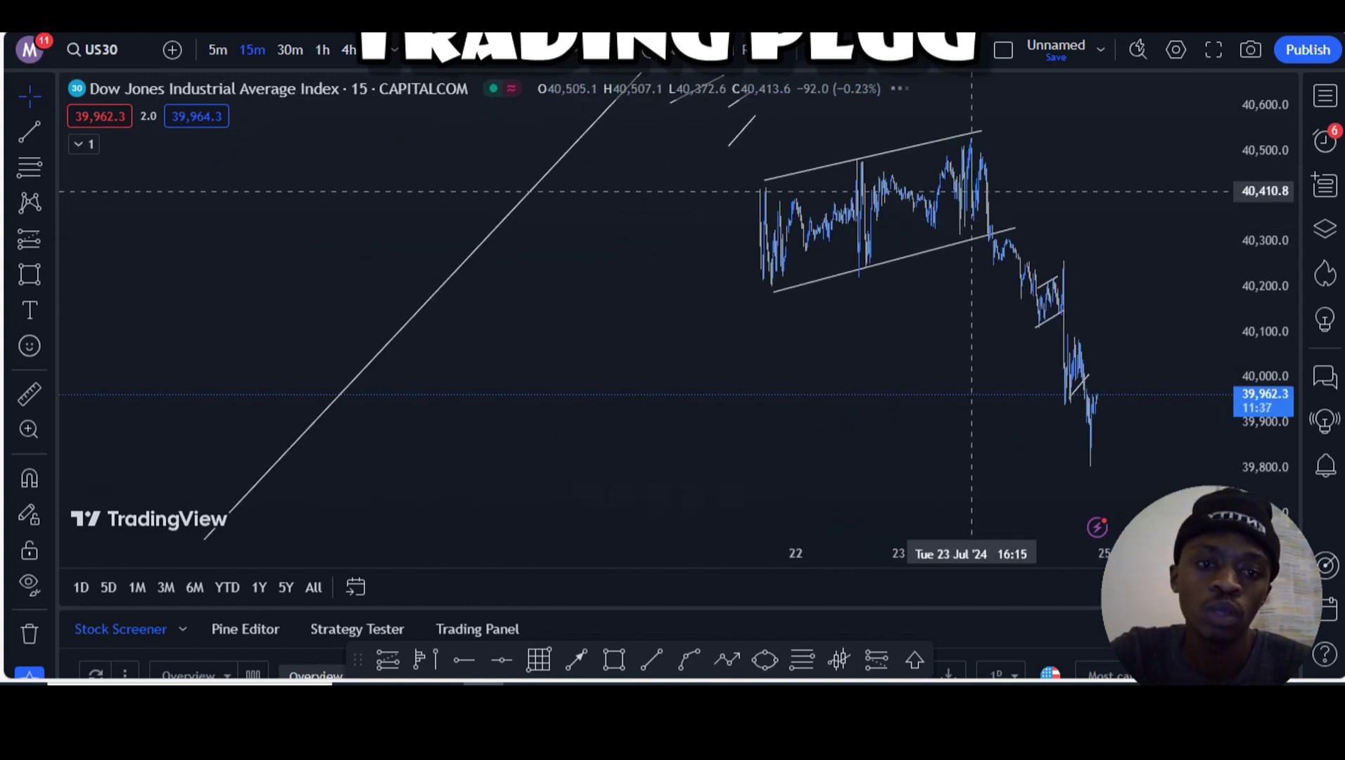
{"action": "left_click_drag", "start_coordinate": [1075, 173], "coordinate": [968, 234]}
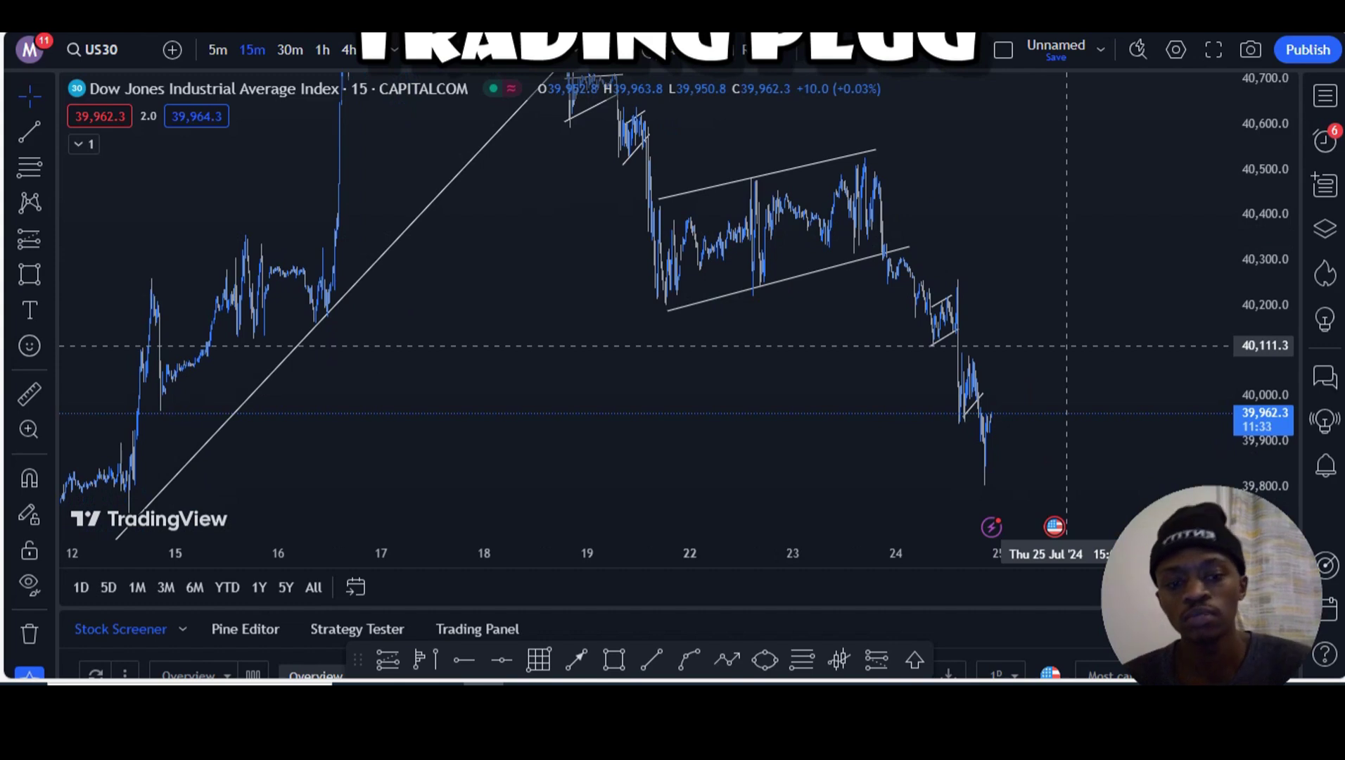